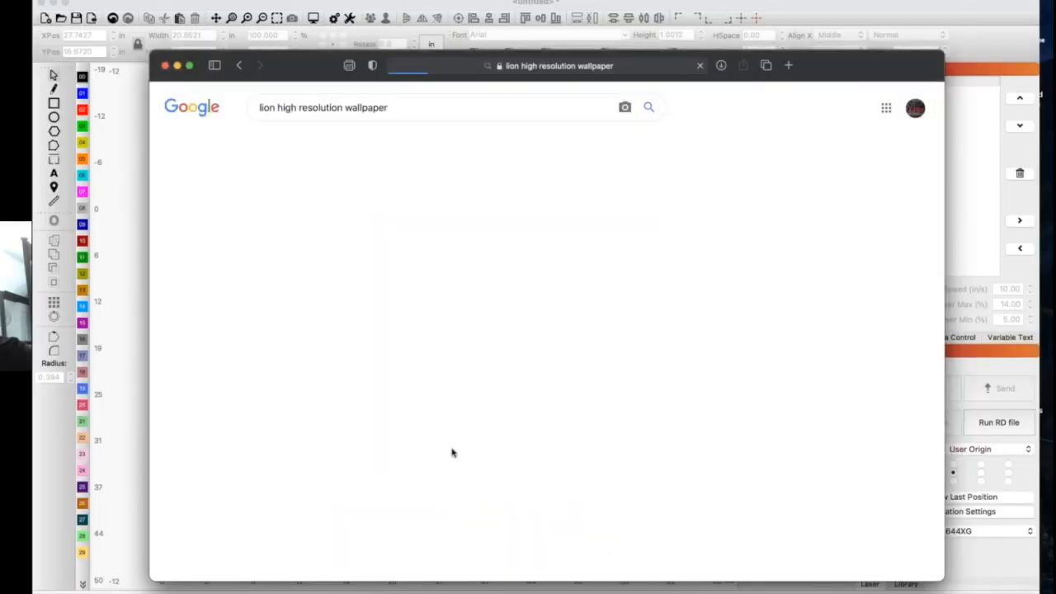
Open the pinterest.com "Lion pictures, Animals, Lion hd wallpaper" result, save its enlarged image to Downloads, and close the browser window
scroll(541, 456, "down", 2)
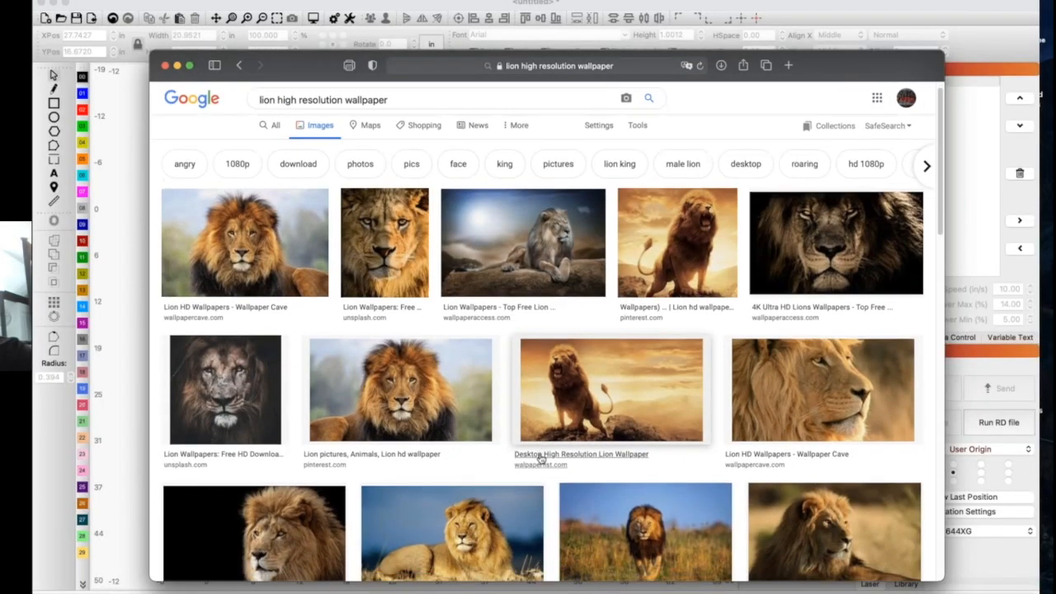
scroll(472, 449, "down", 2)
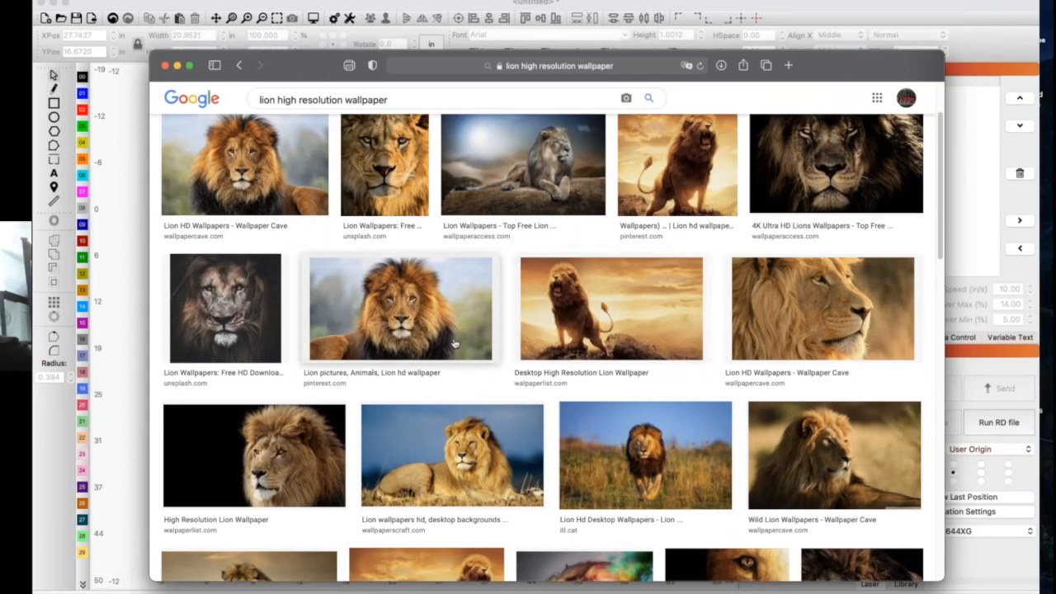
left_click(408, 329)
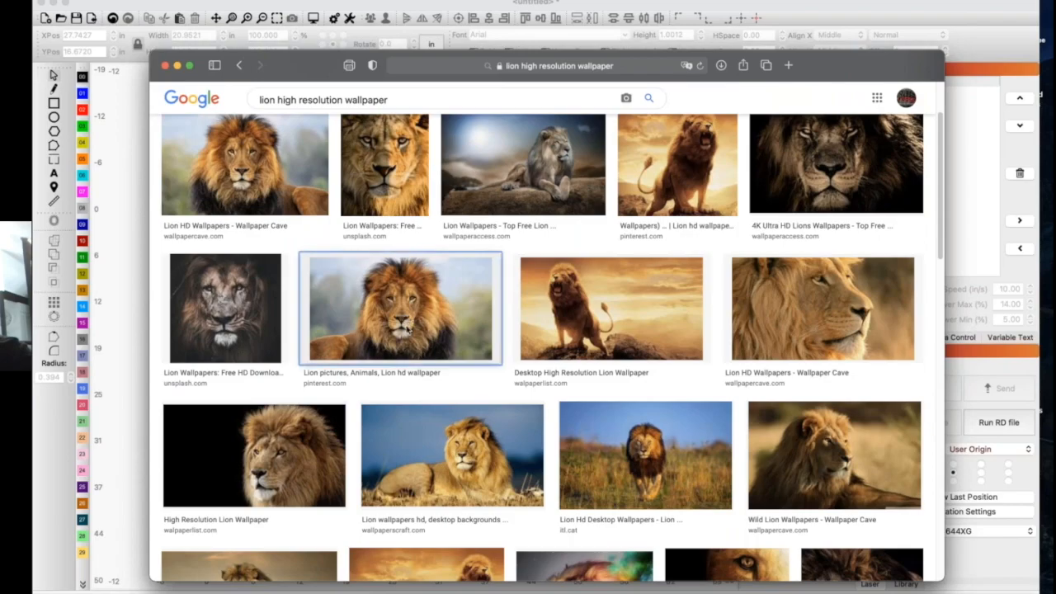
right_click(408, 329)
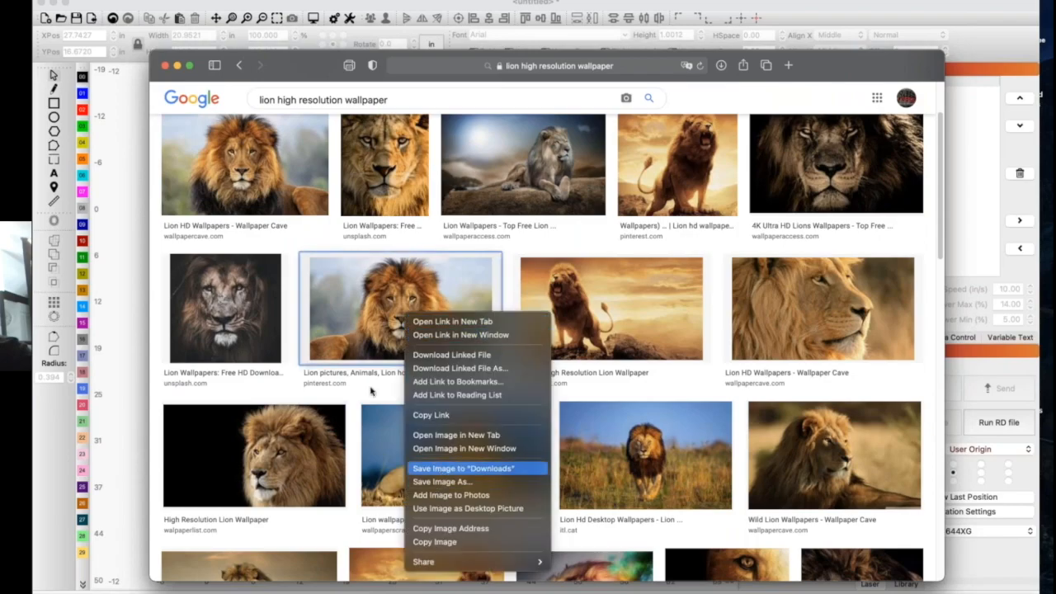
left_click(366, 328)
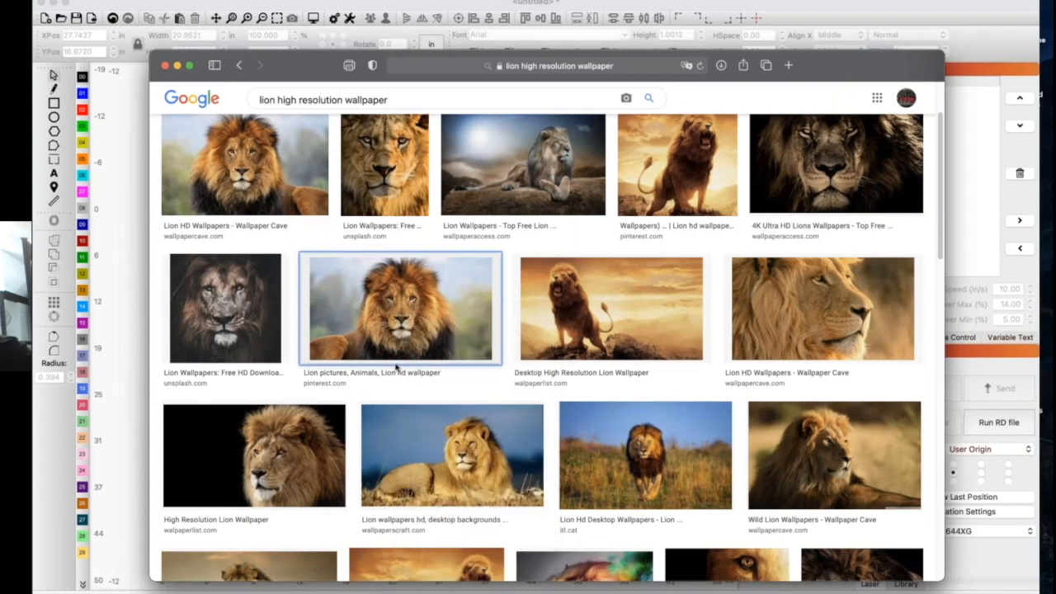
left_click(435, 306)
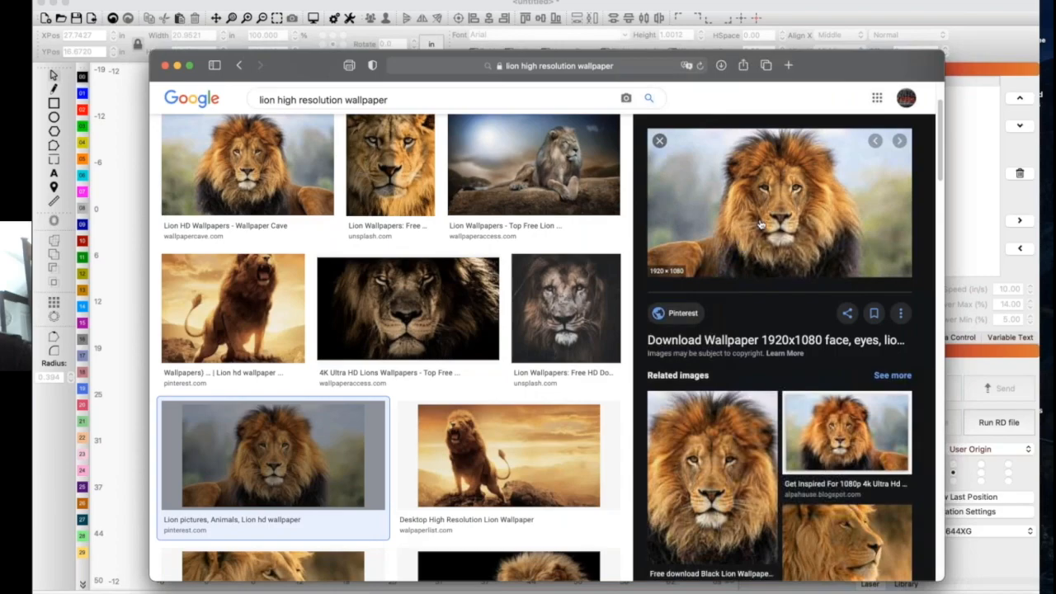
right_click(760, 221)
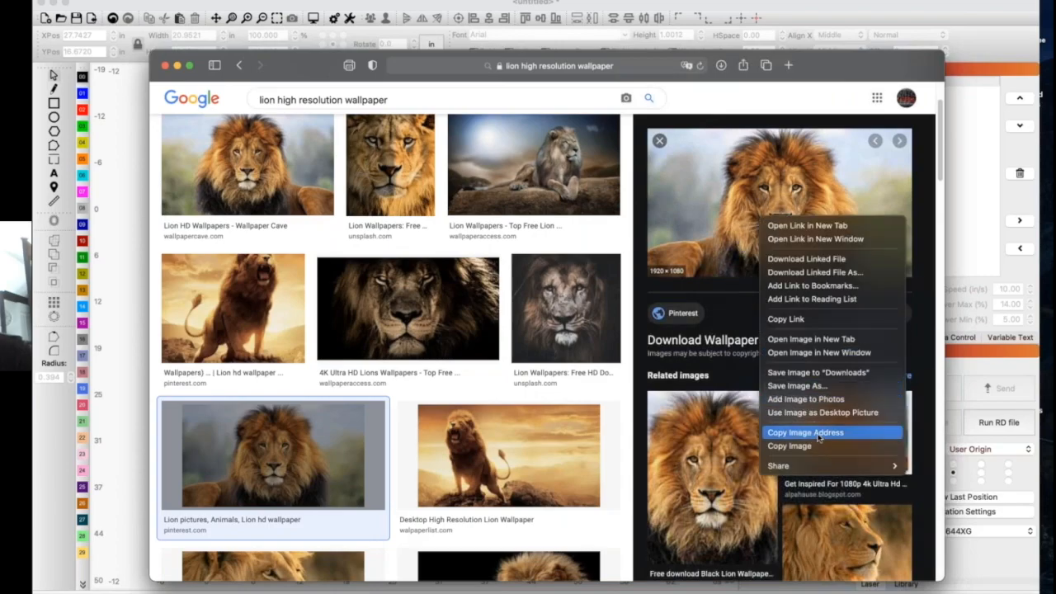
left_click(816, 372)
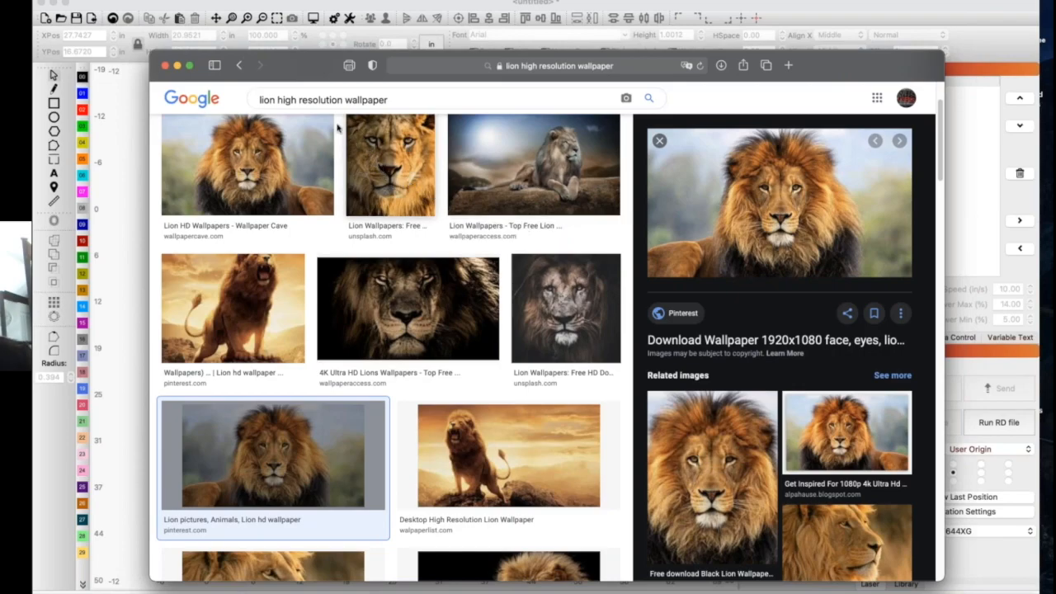
left_click(165, 65)
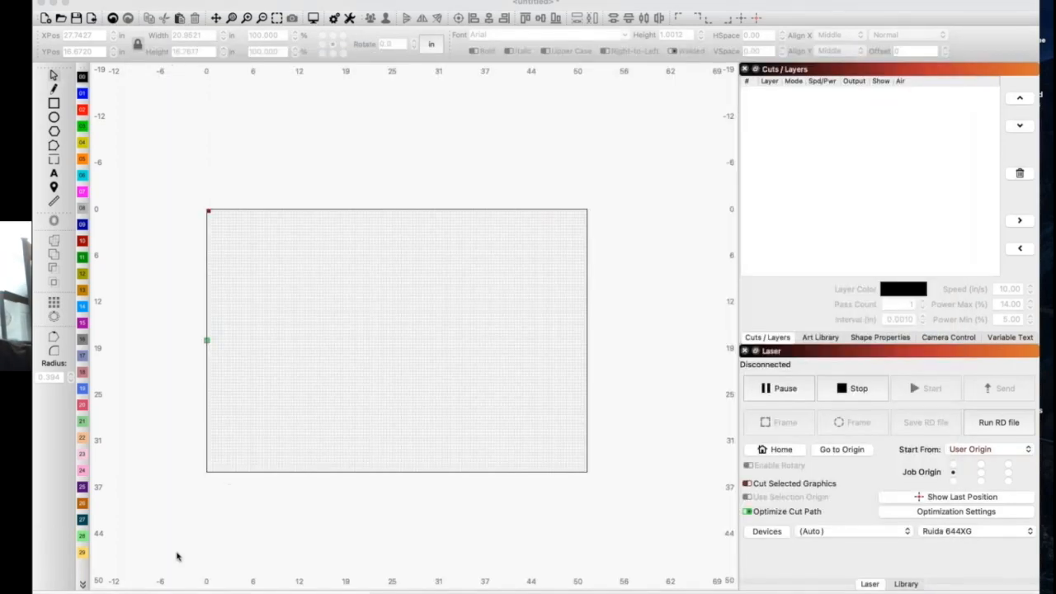
Import the downloaded lion JPEG from the Downloads folder onto the LightBurn workspace and close the file browser
mouse_move(137, 582)
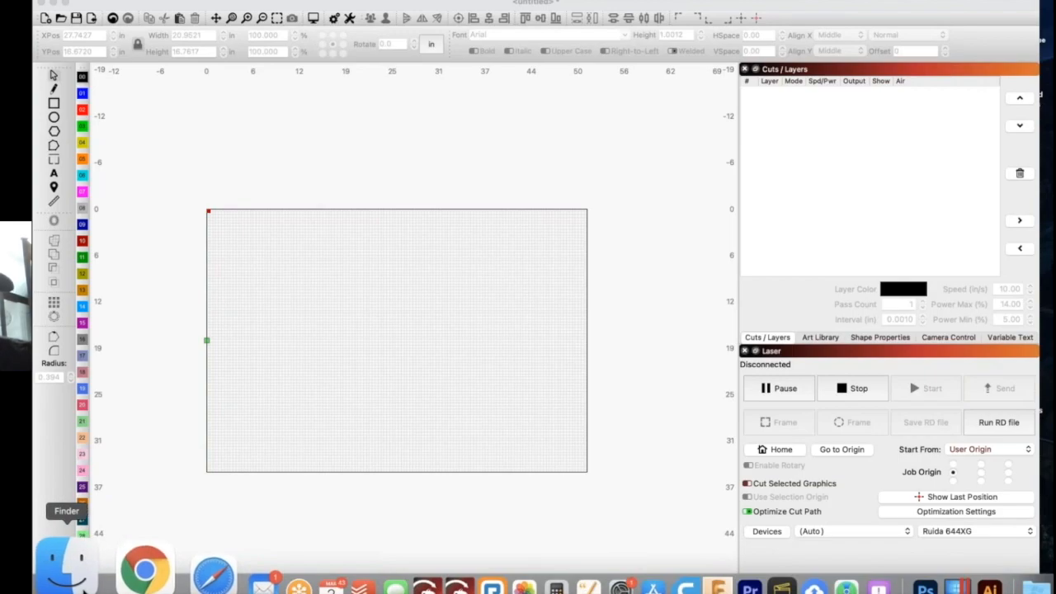
left_click(82, 578)
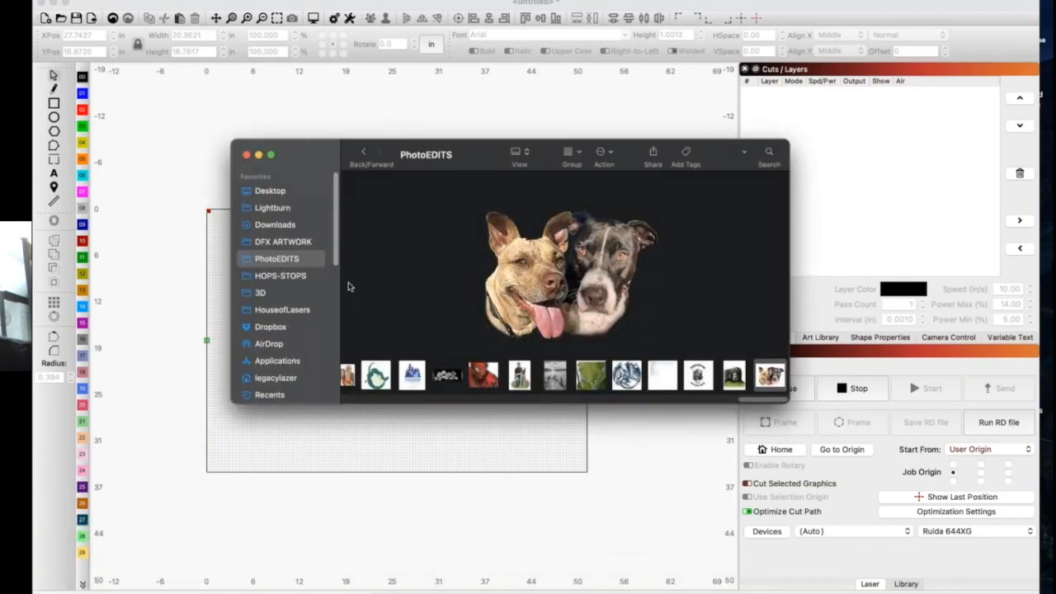
left_click(279, 229)
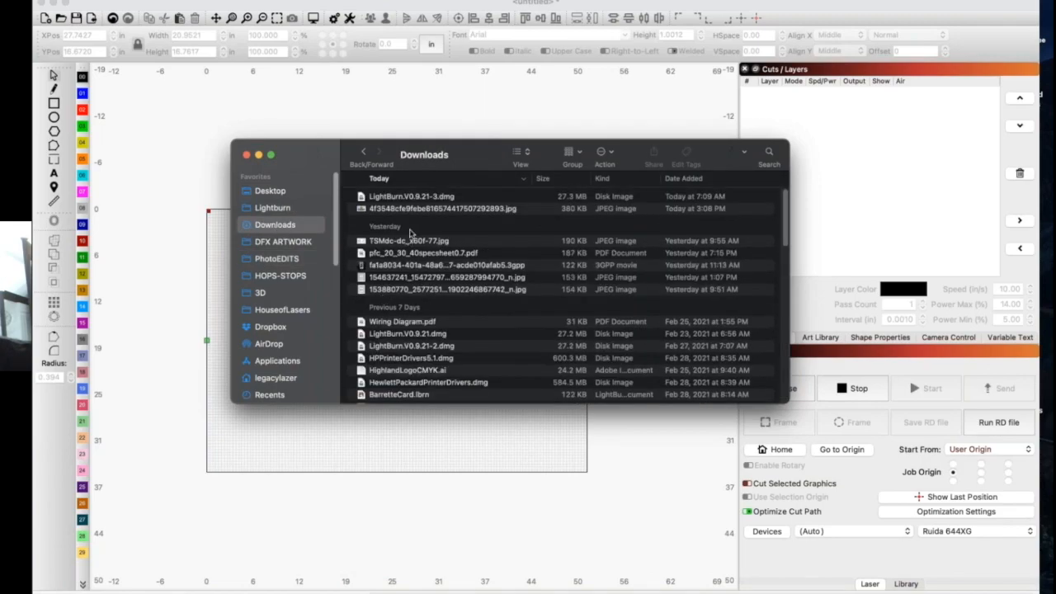
left_click_drag(419, 213, 353, 262)
left_click(246, 155)
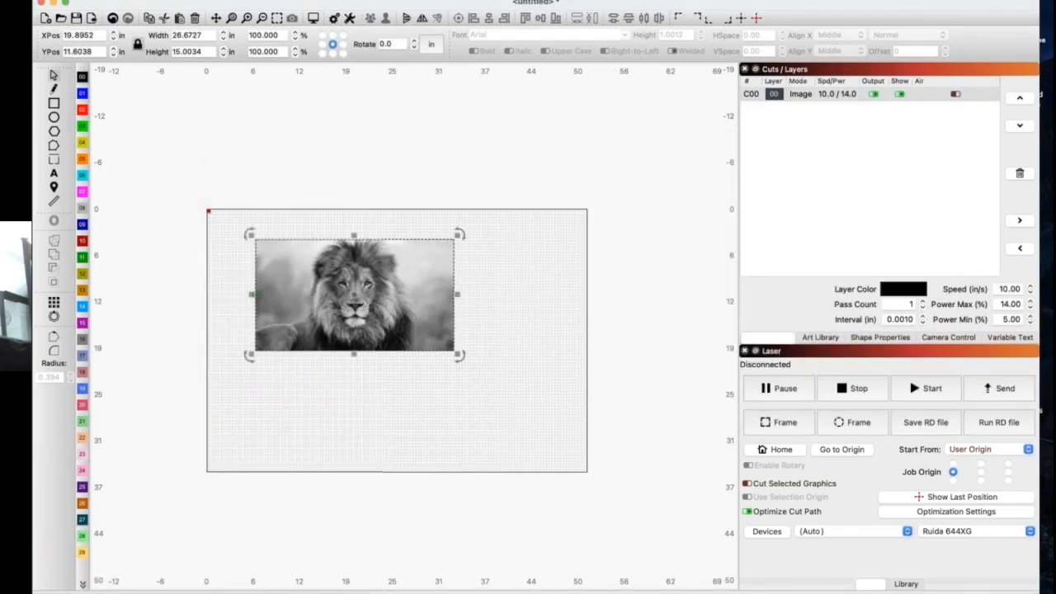
Scale the lion image proportionally to about 15.7 by 8.8 inches on the laser bed
left_click_drag(453, 350, 418, 329)
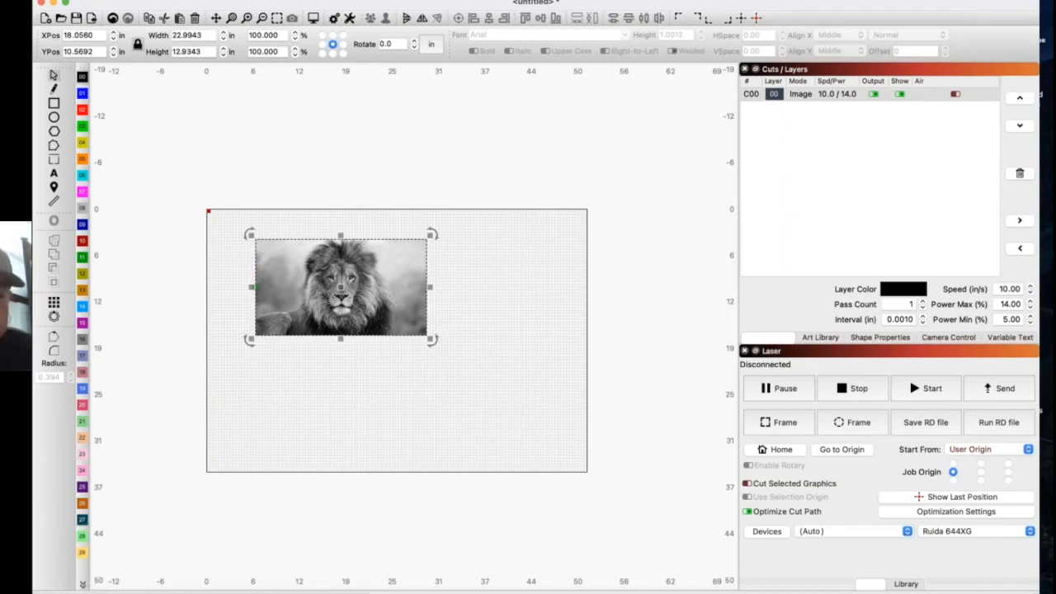
left_click_drag(431, 340, 508, 392)
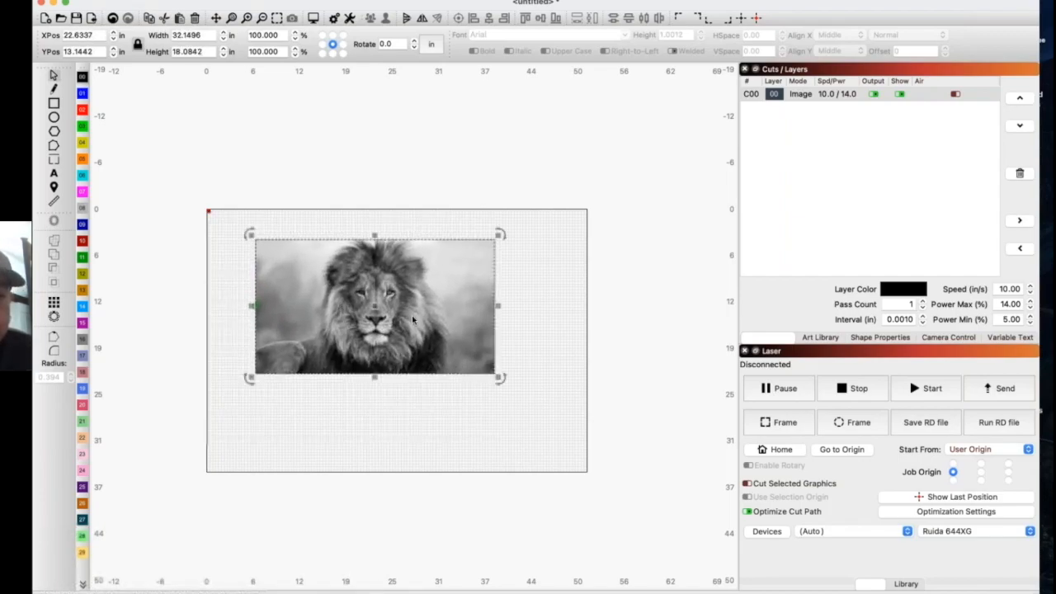
left_click_drag(248, 377, 410, 305)
left_click_drag(442, 274, 413, 306)
scroll(414, 306, "up", 4)
scroll(413, 307, "up", 2)
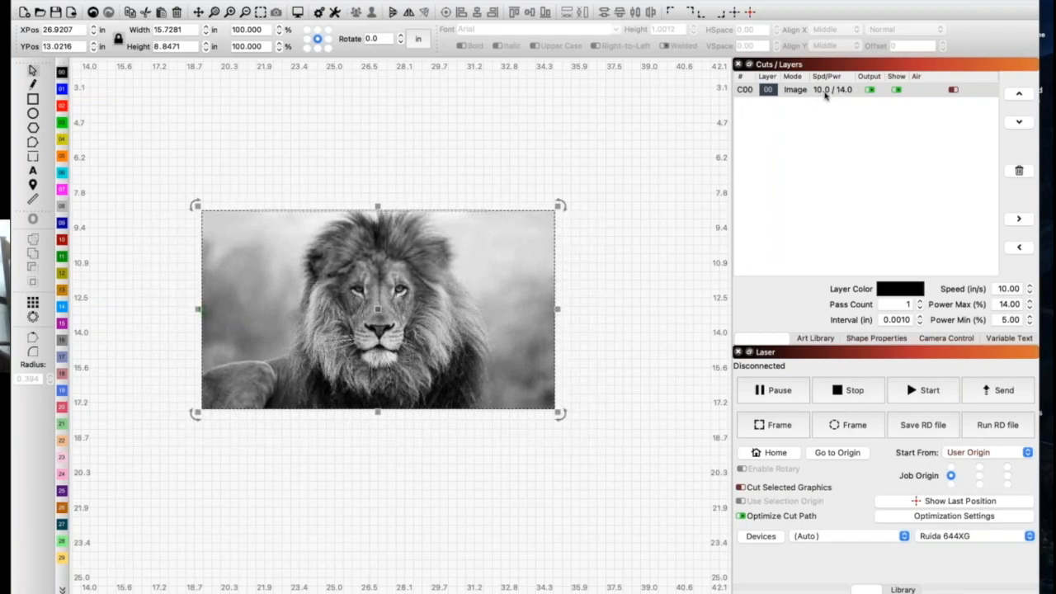
Try the Threshold image mode in the lion layer's cut settings and discard the change
left_click(824, 97)
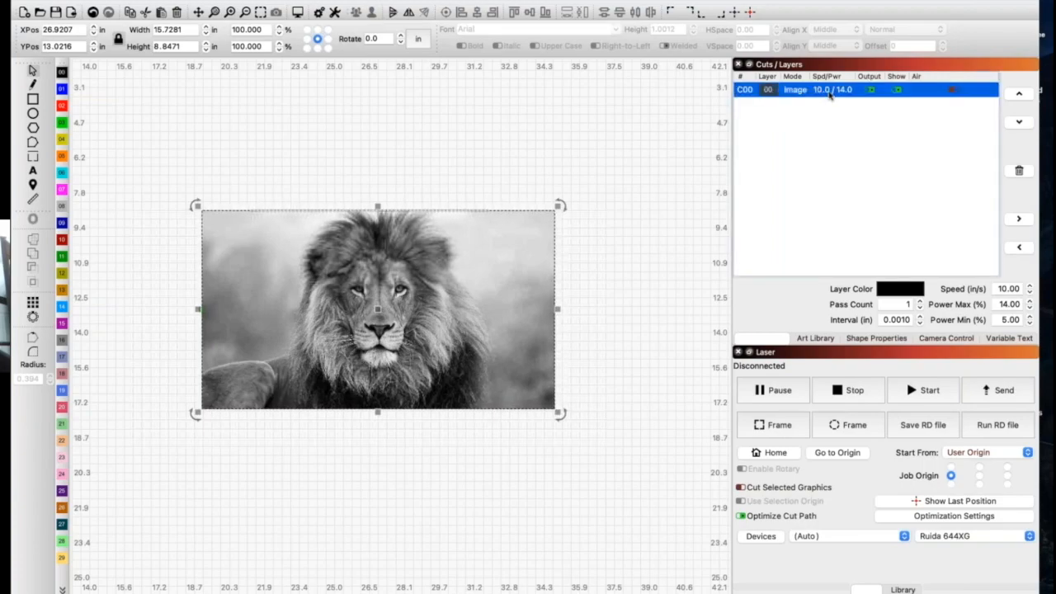
double_click(831, 93)
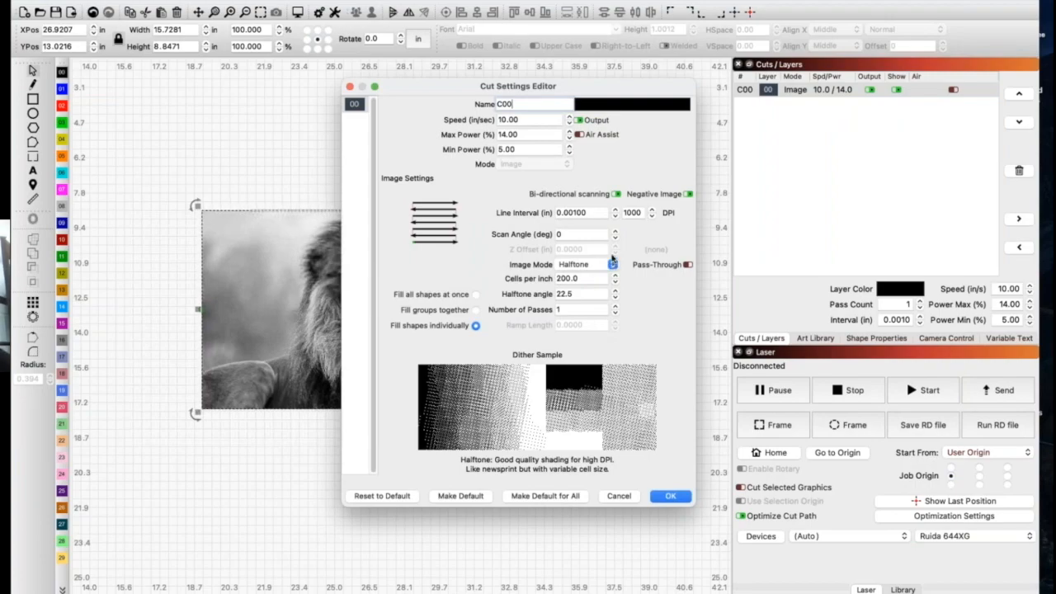
left_click_drag(475, 91, 613, 88)
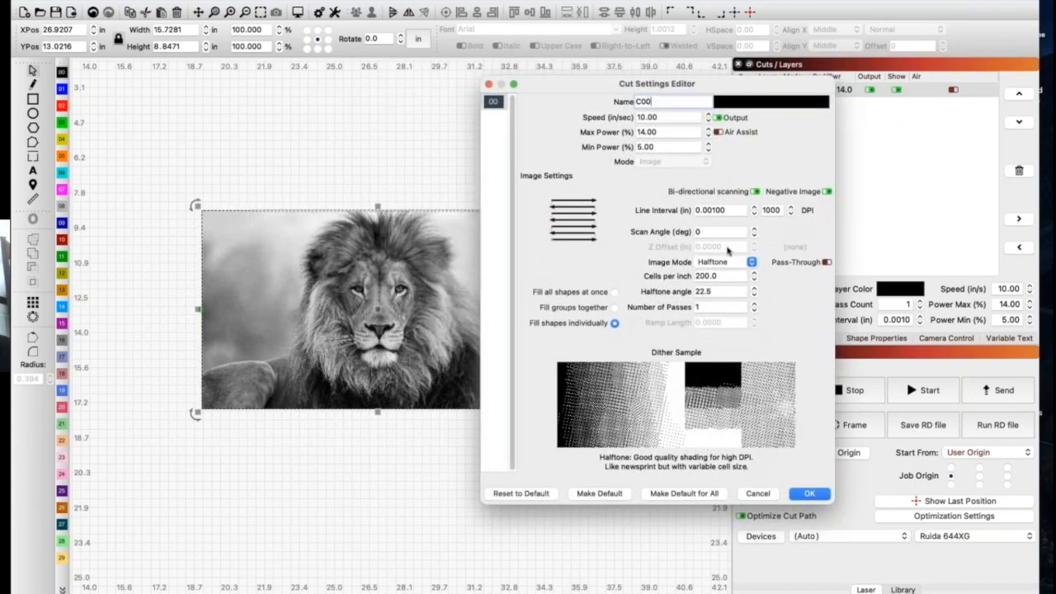
left_click(730, 263)
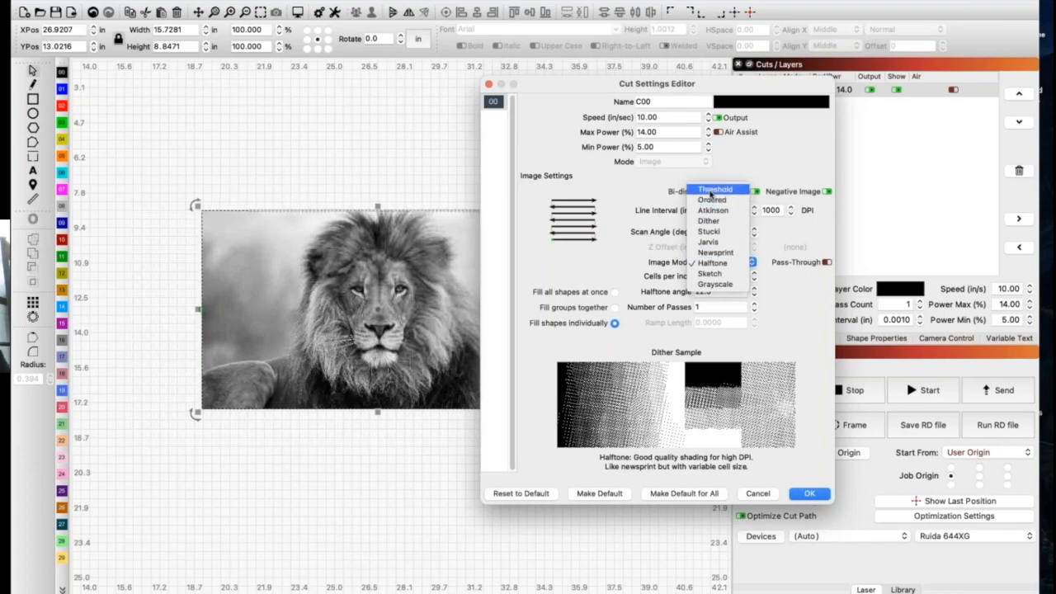
left_click(713, 190)
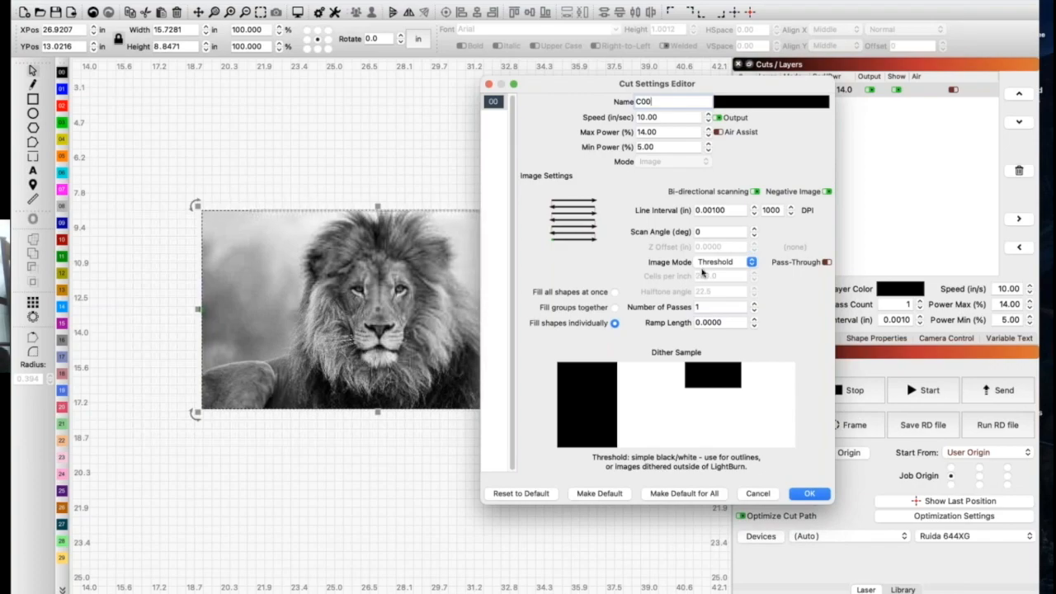
left_click(764, 496)
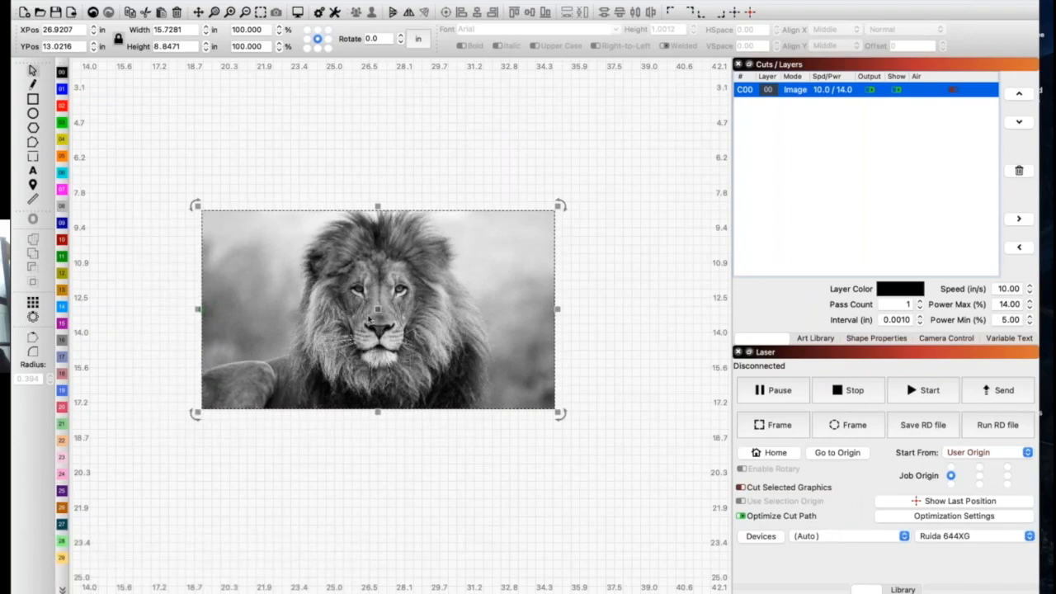
Preview the lion image's engraving output and close the preview
scroll(369, 319, "up", 2)
scroll(369, 319, "up", 1)
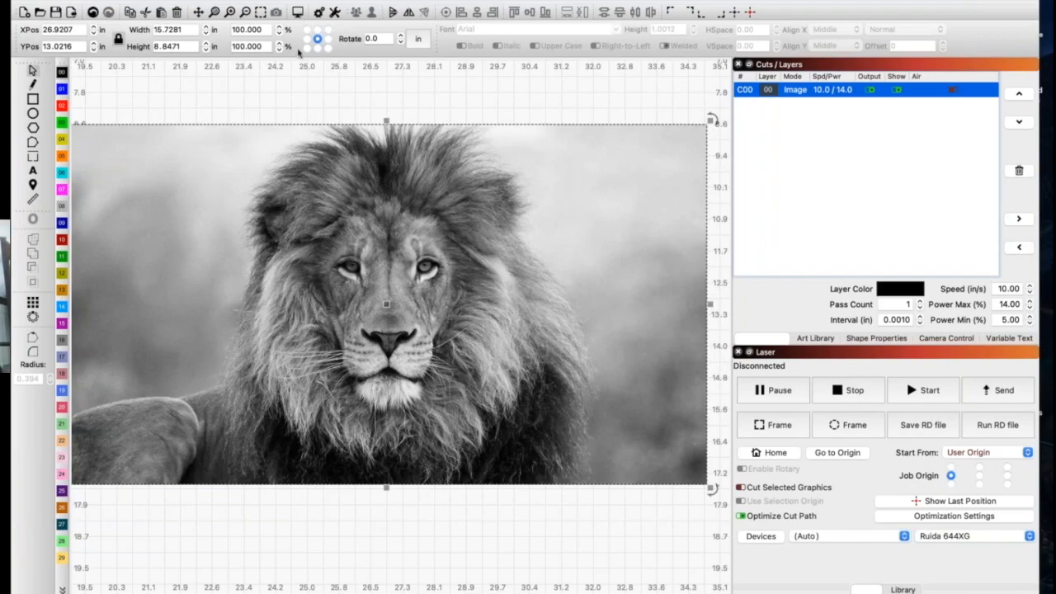
key("alt+p")
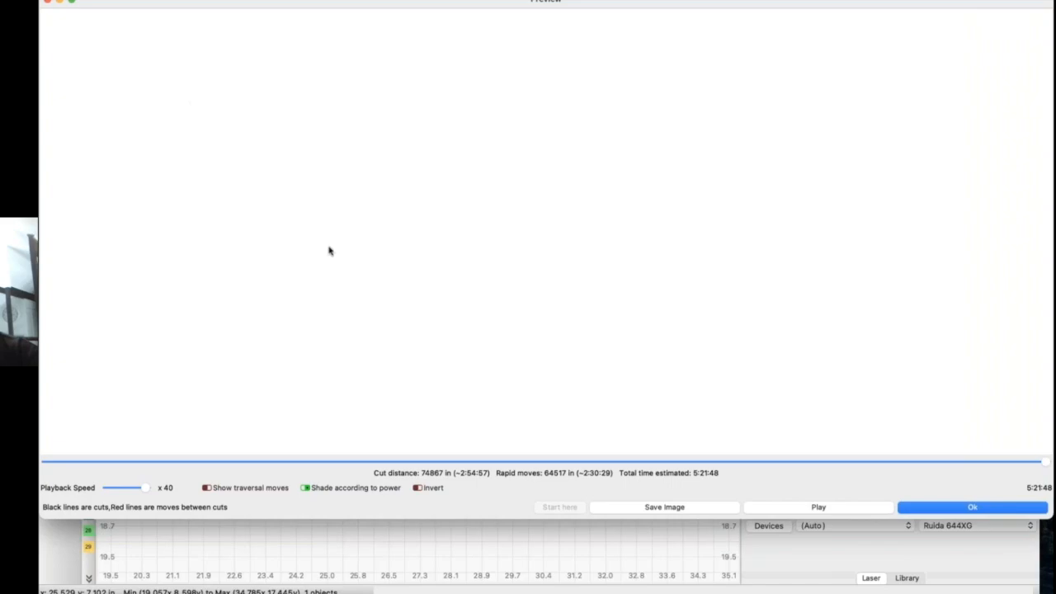
left_click(45, 3)
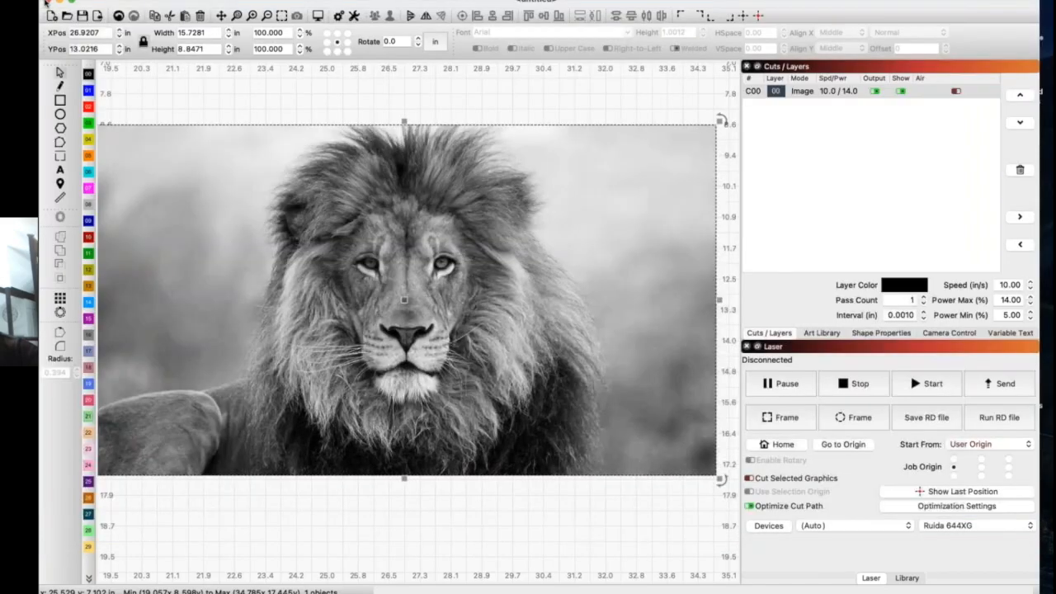
Shrink the lion image proportionally to about 6.05 by 3.40 inches
scroll(338, 294, "down", 5)
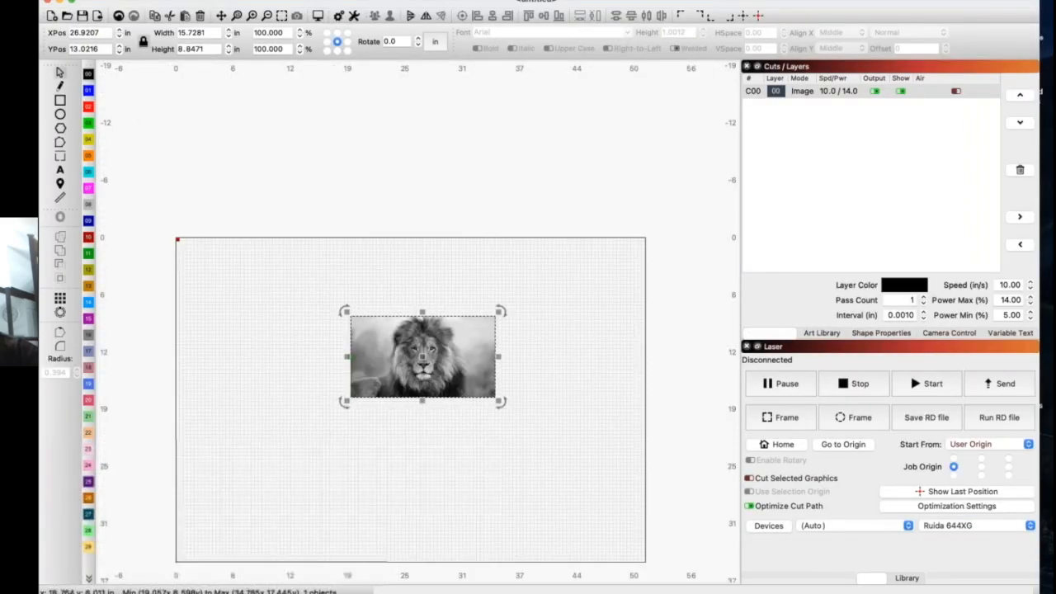
left_click_drag(344, 312, 440, 384)
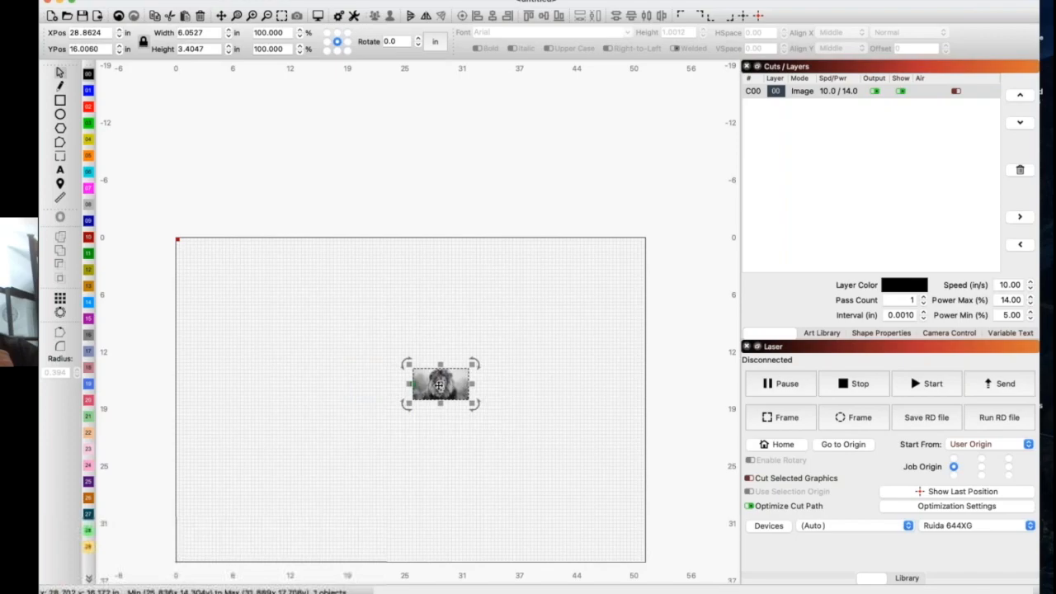
scroll(440, 385, "up", 3)
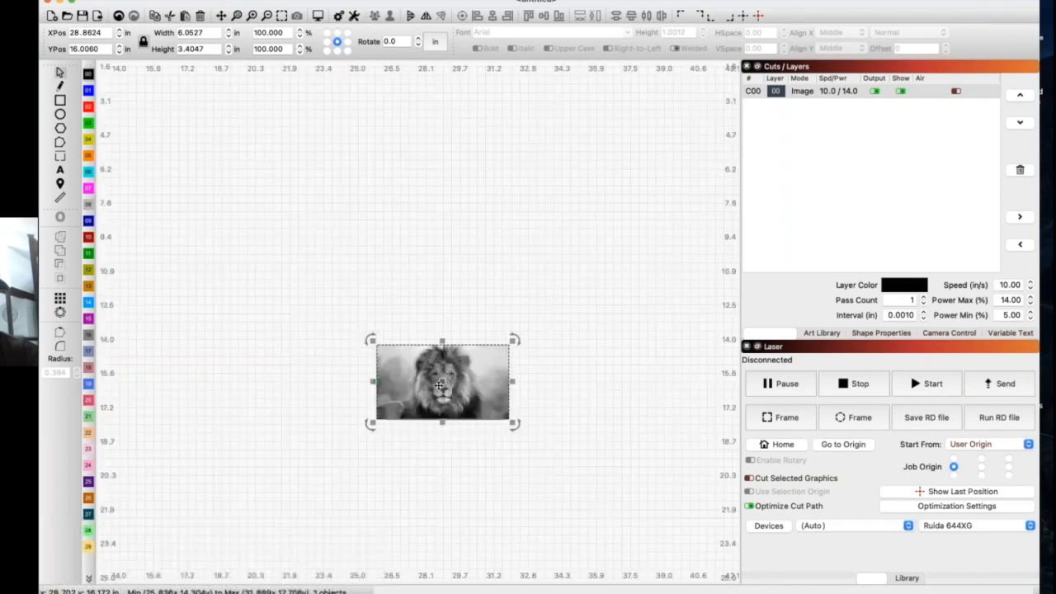
scroll(440, 385, "up", 5)
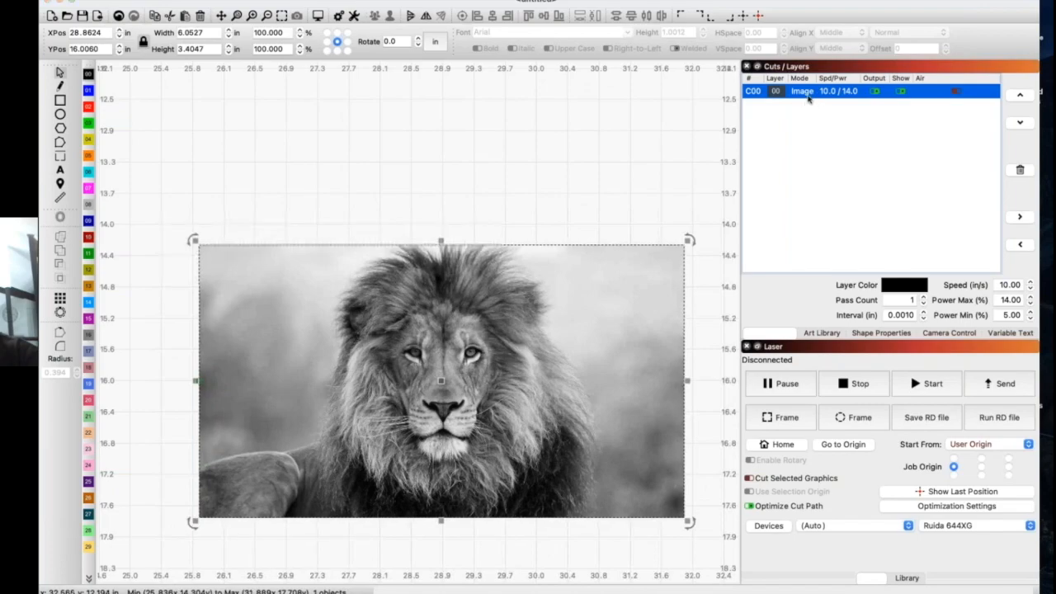
Turn on Negative Image and set the line interval to 0.003 in for the lion image layer
double_click(814, 95)
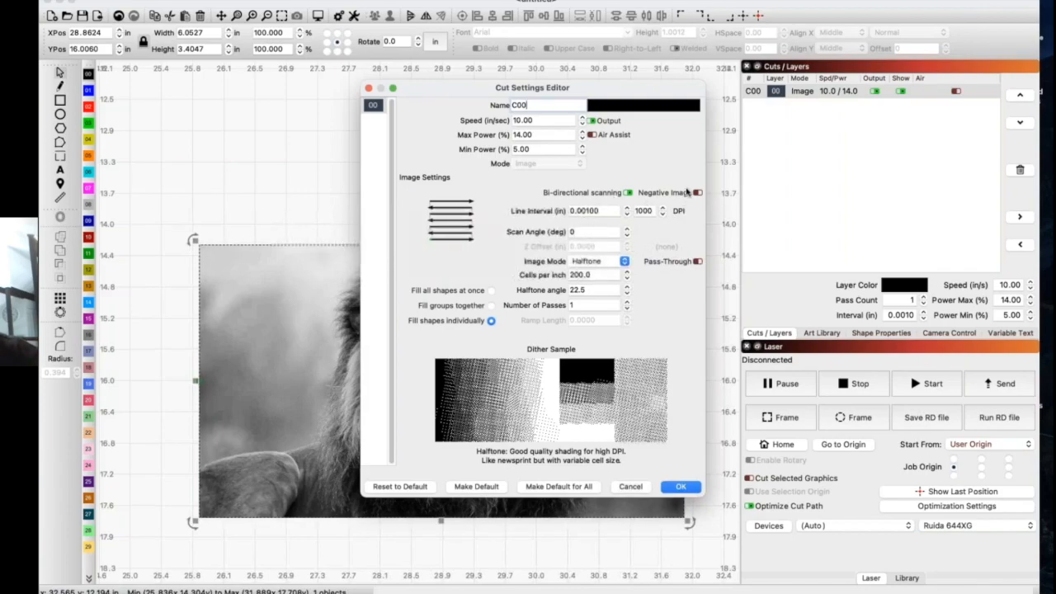
left_click(698, 192)
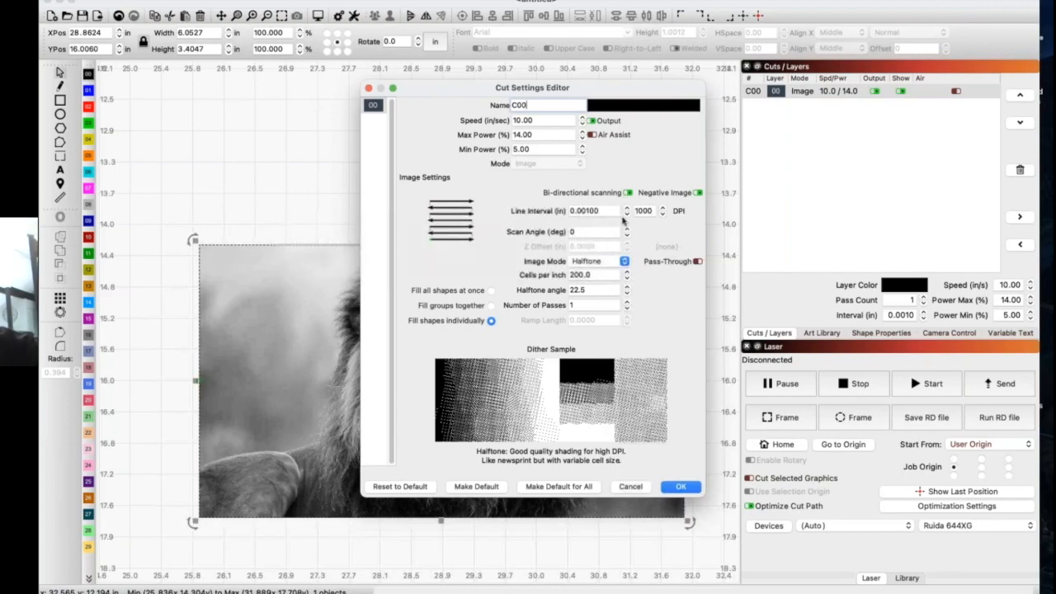
left_click_drag(608, 212, 592, 214)
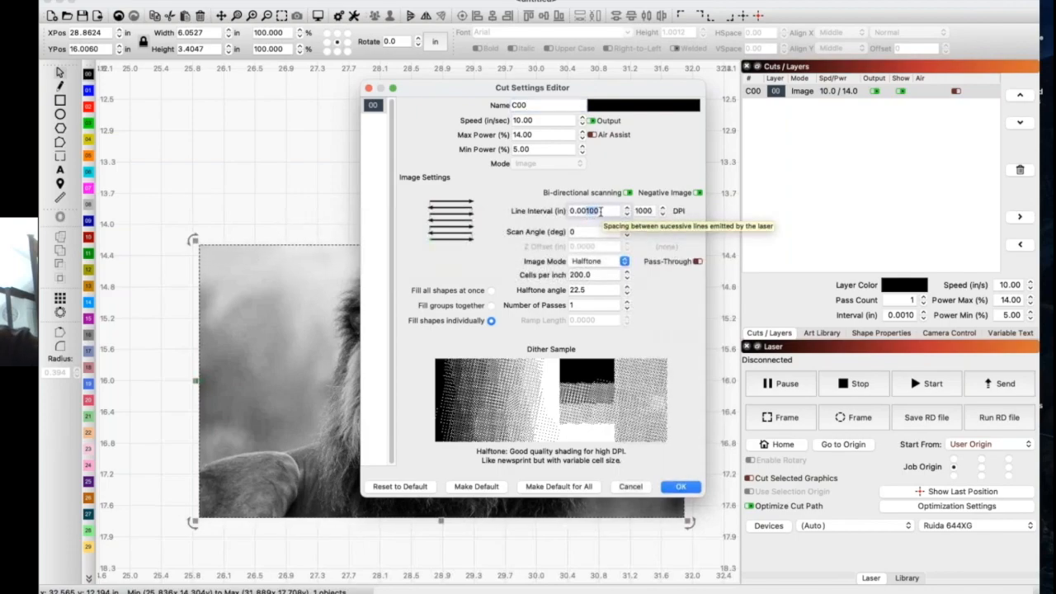
type("3")
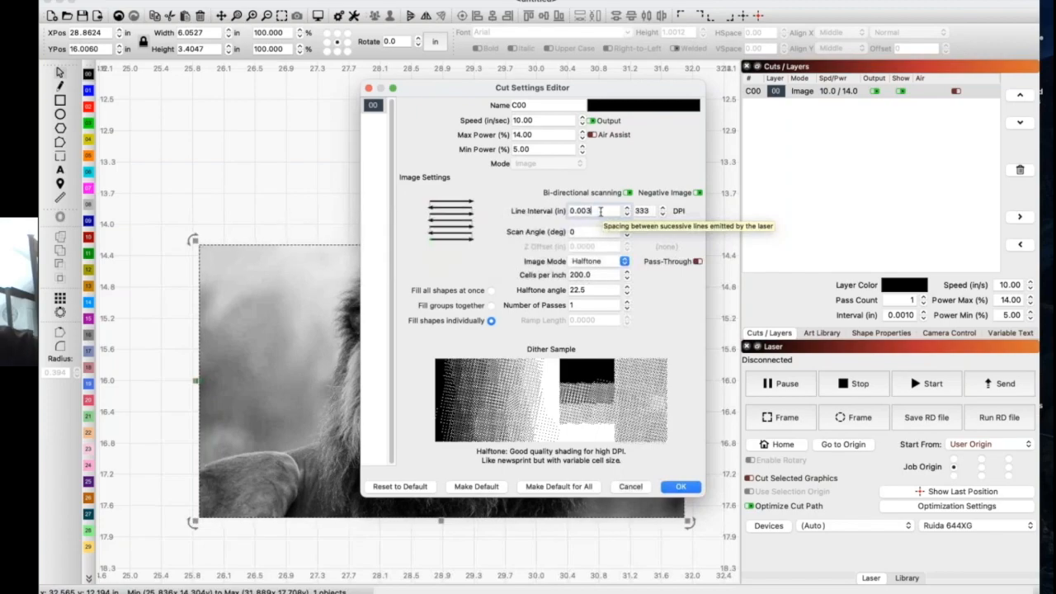
left_click(685, 488)
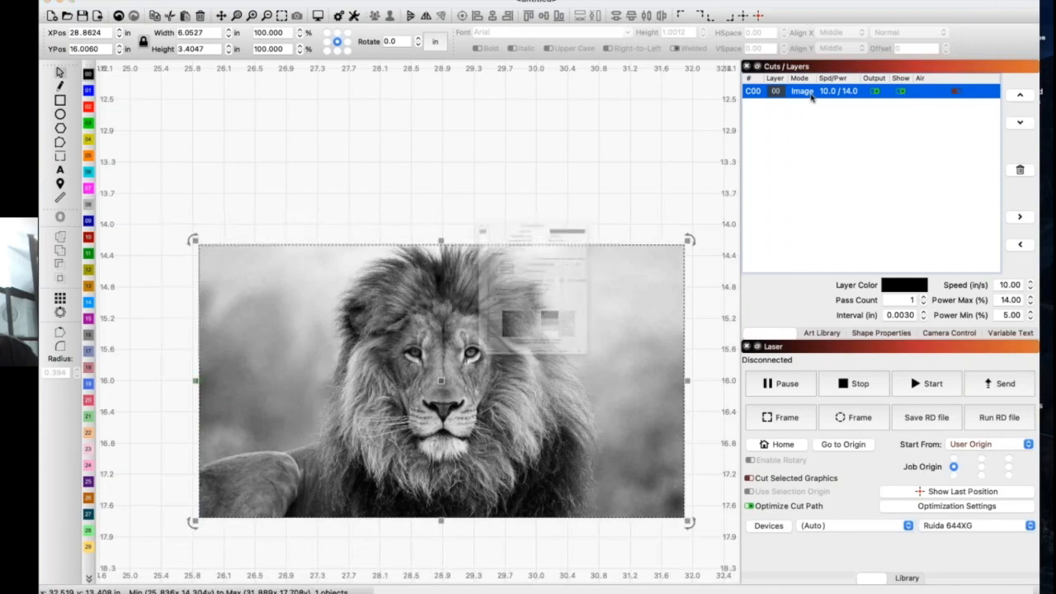
Review the lion layer's Halftone cut settings, examine its engraving preview up close, and close the preview
double_click(811, 94)
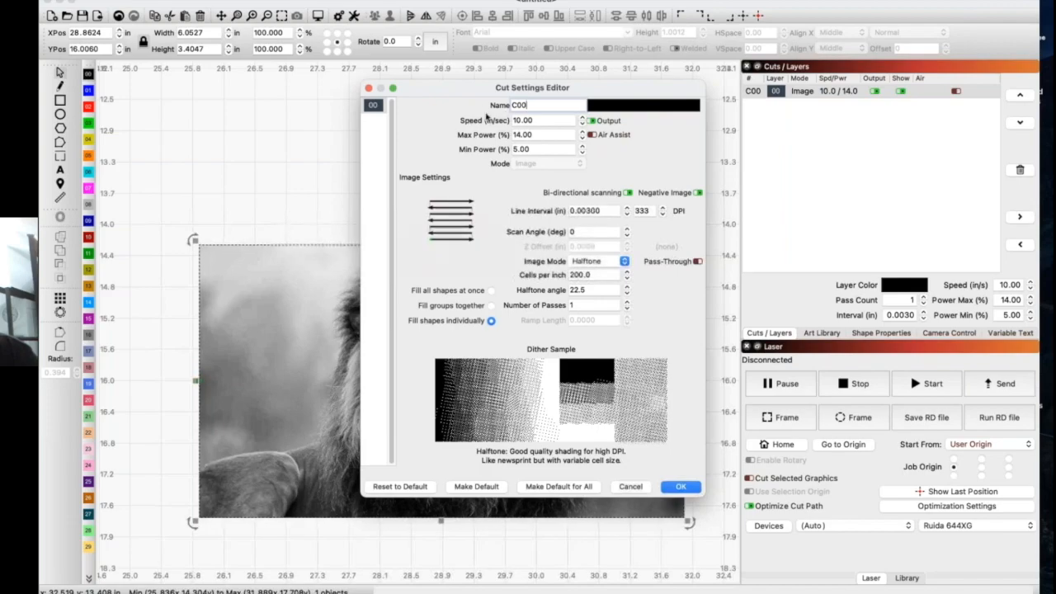
left_click(687, 487)
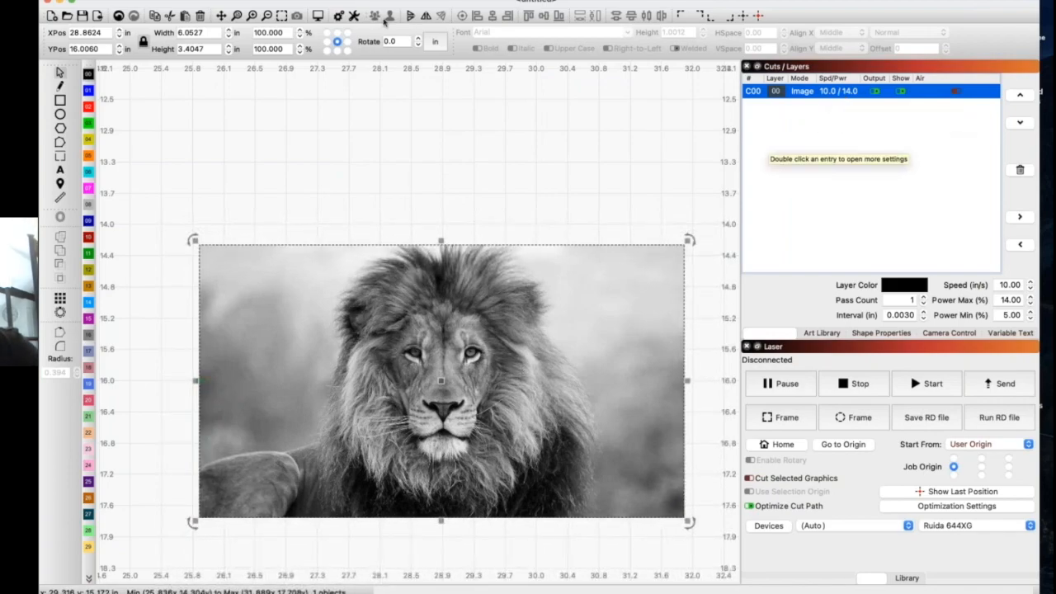
left_click(316, 16)
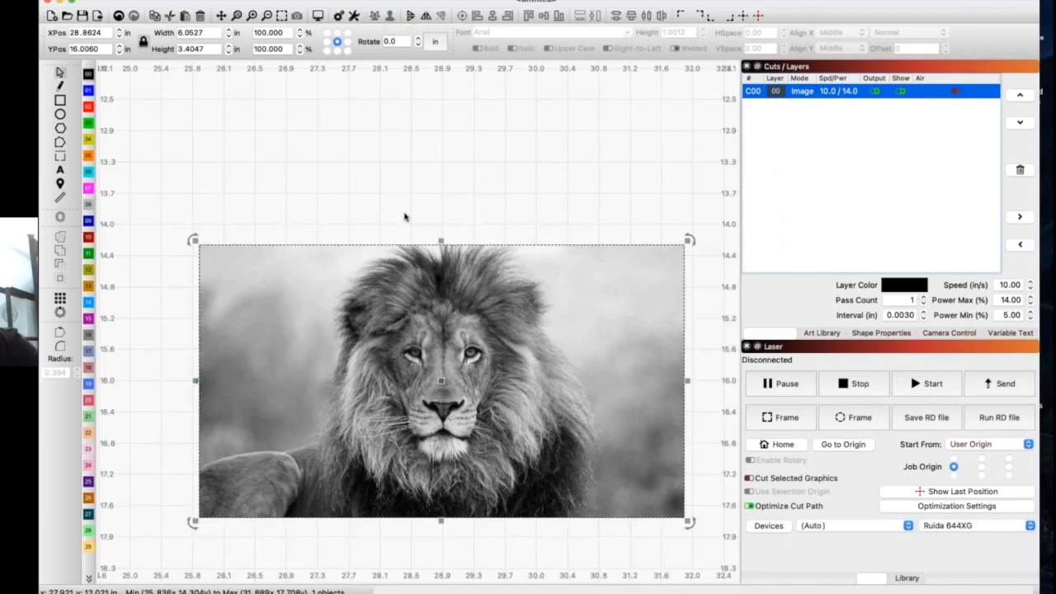
scroll(535, 259, "down", 4)
scroll(535, 258, "up", 8)
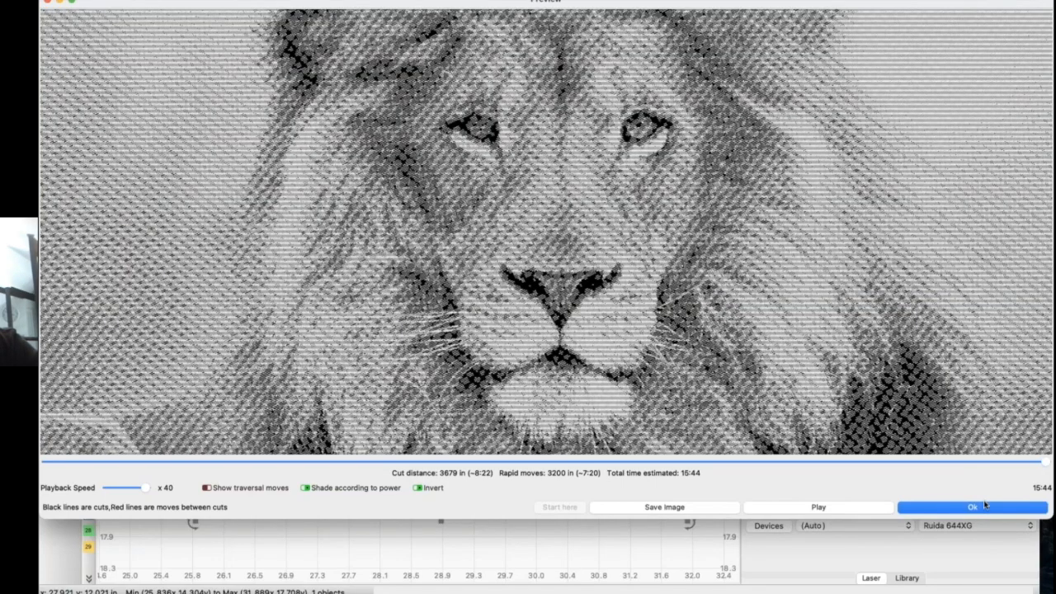
left_click(983, 508)
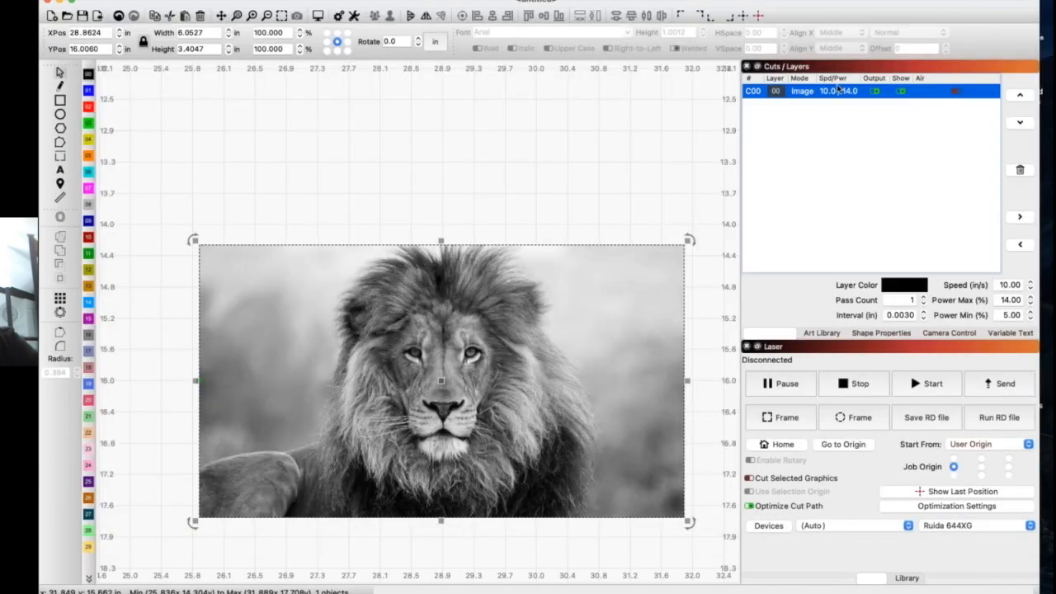
Try the Jarvis image mode in the lion layer's cut settings and switch back to Halftone
double_click(839, 90)
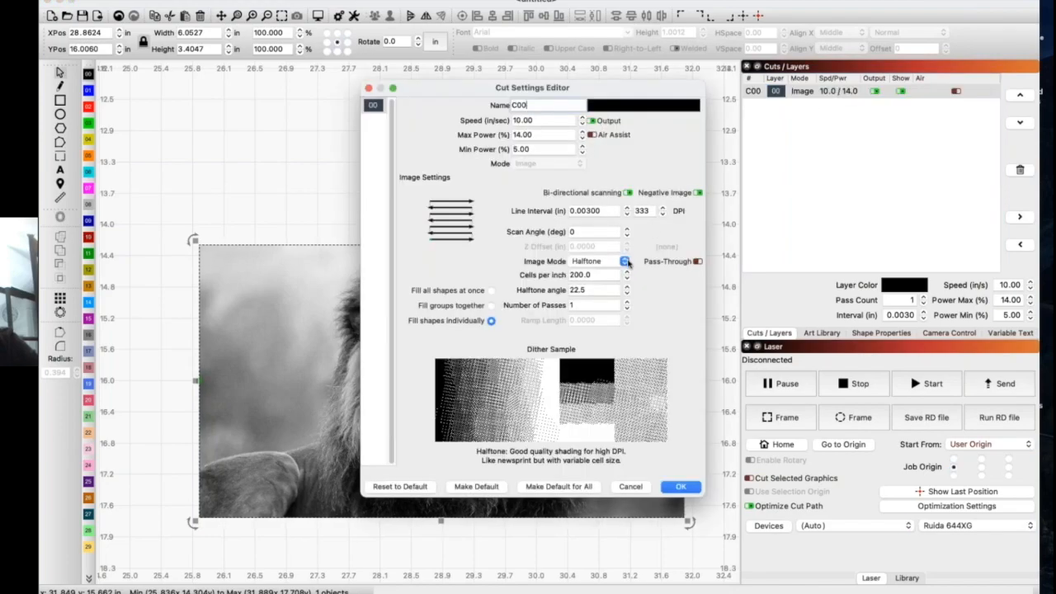
left_click(625, 262)
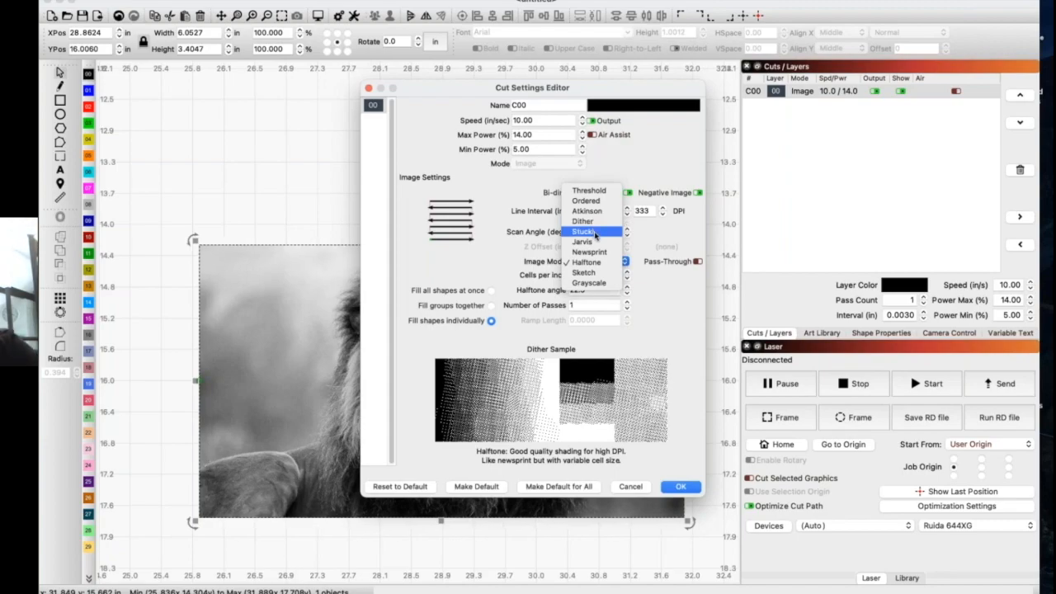
left_click(595, 242)
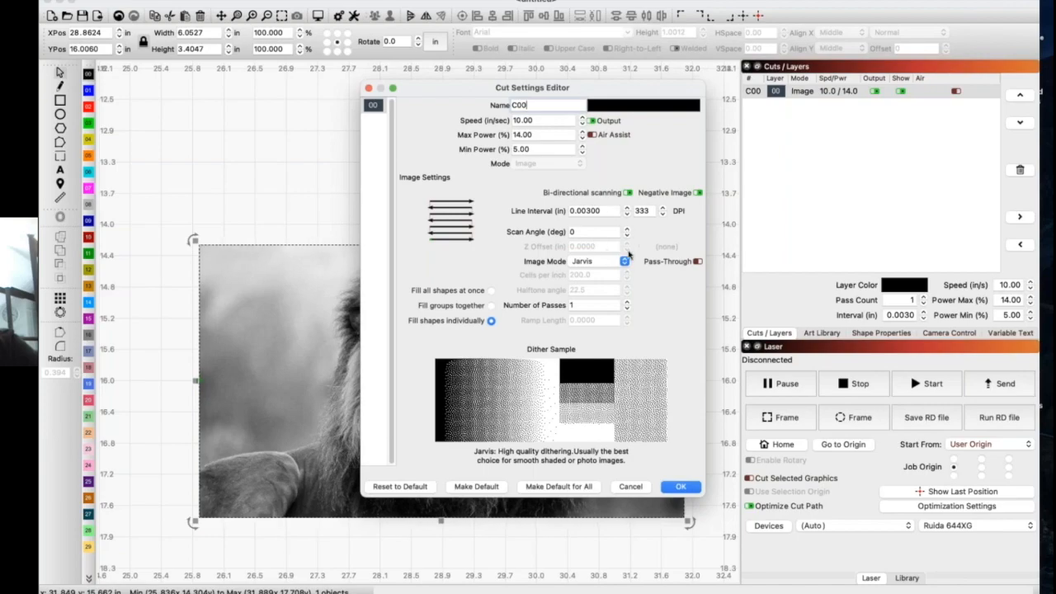
left_click(625, 260)
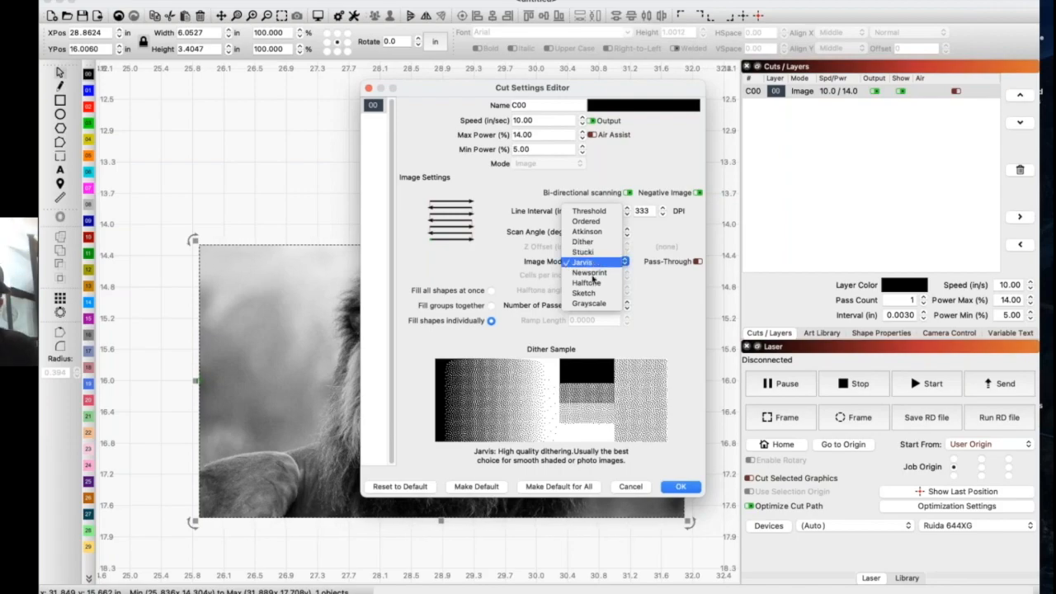
left_click(589, 282)
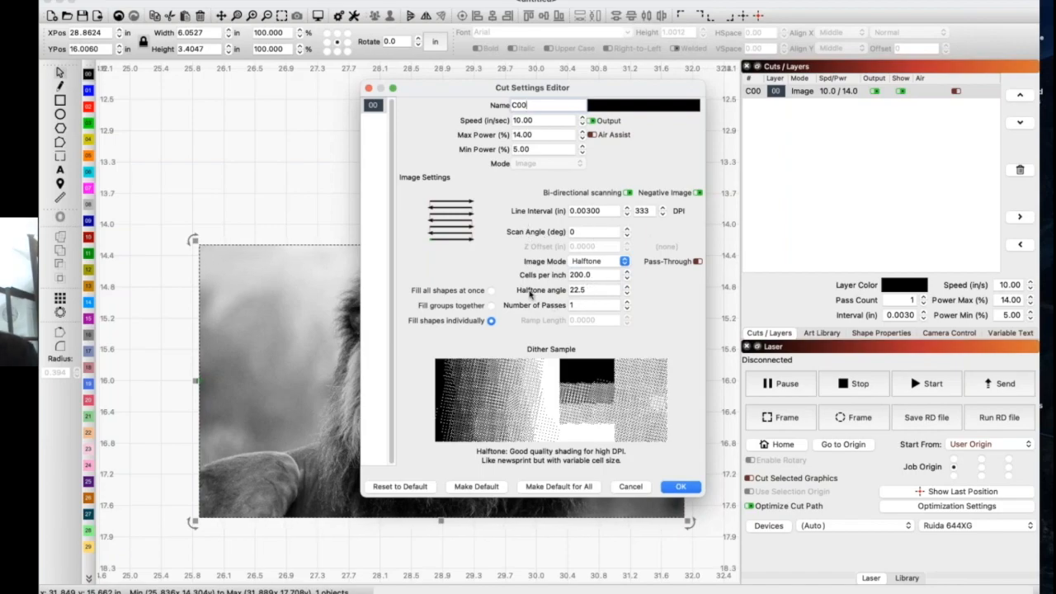
Try a halftone angle of 40, restore it to 22.5, and accept the cut settings
left_click(591, 291)
left_click_drag(591, 290, 563, 292)
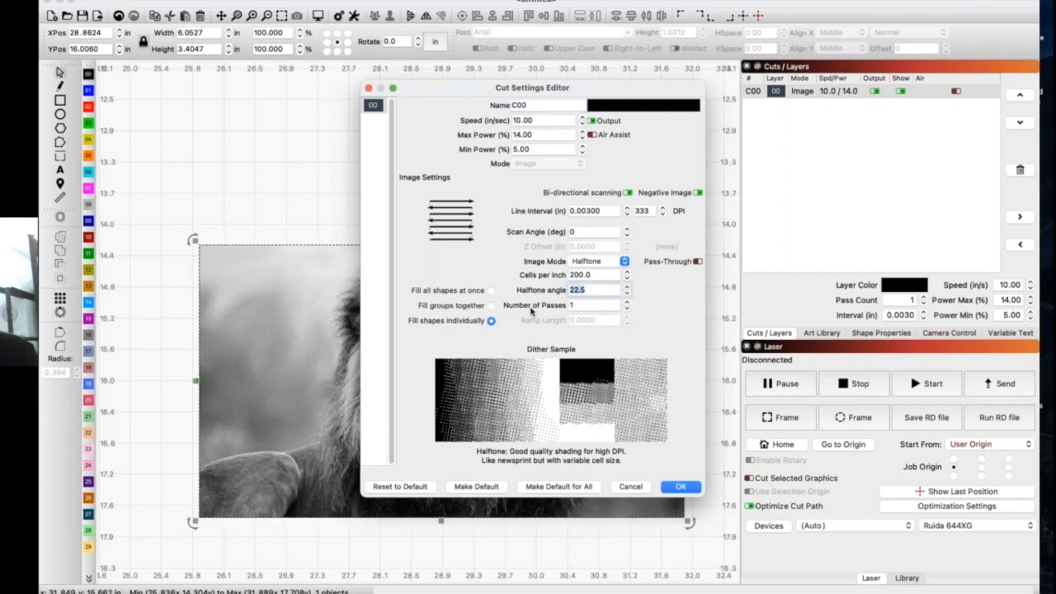
left_click(588, 289)
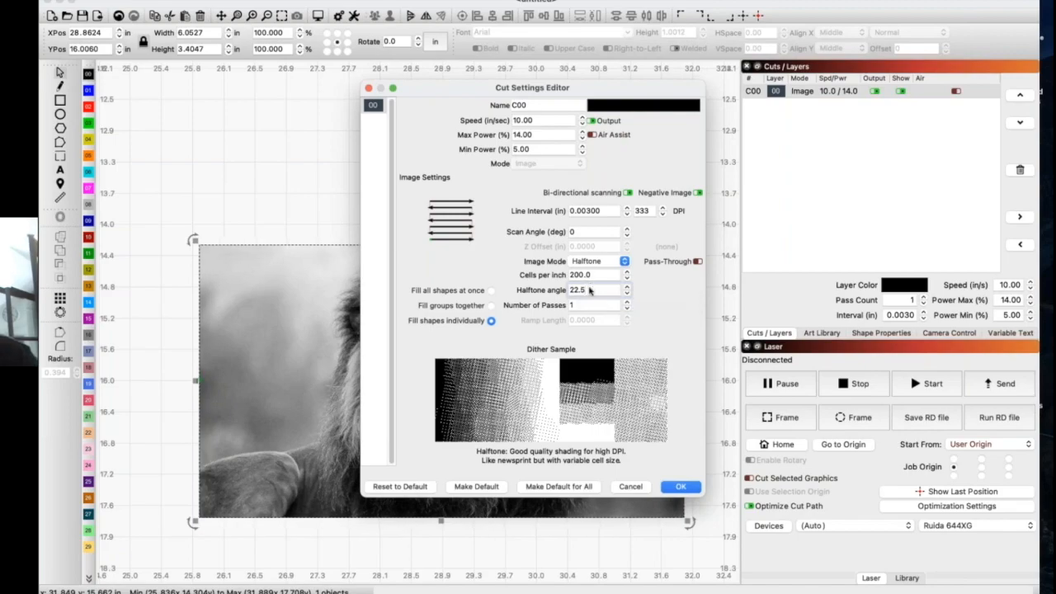
left_click_drag(596, 290, 559, 289)
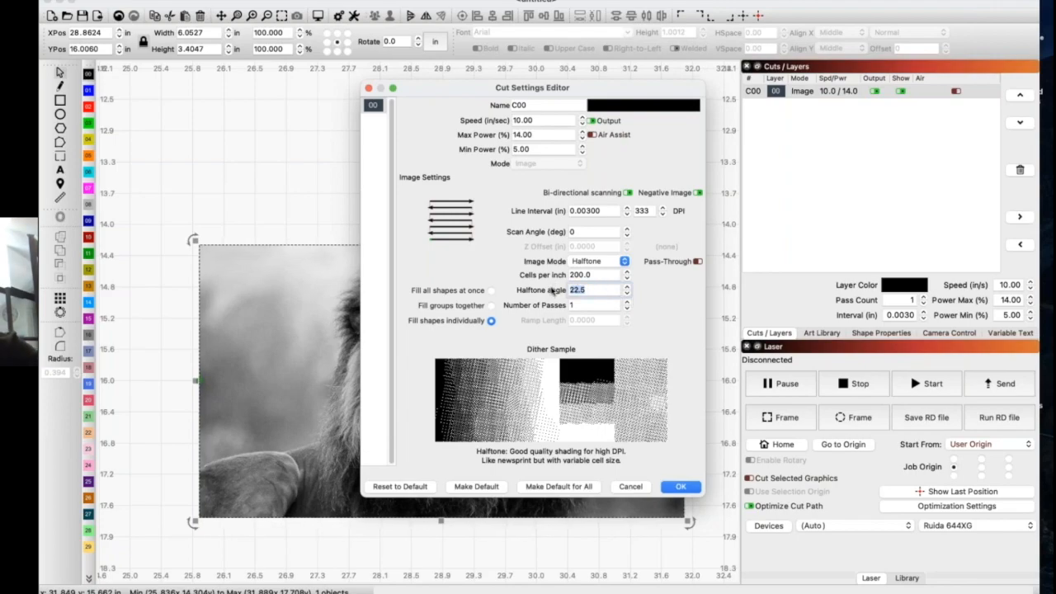
type("40")
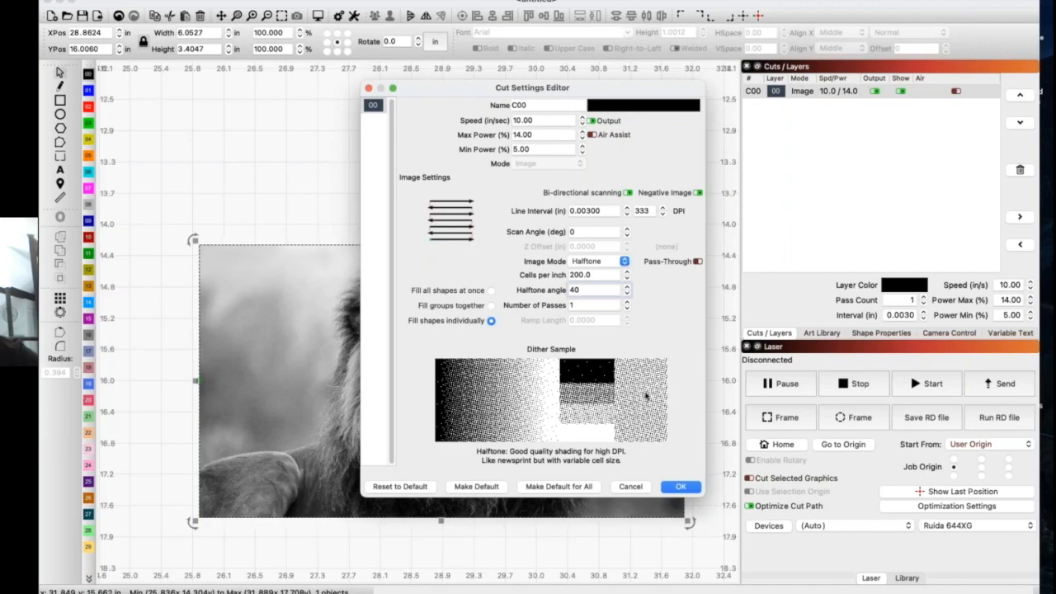
double_click(573, 290)
type("22.5")
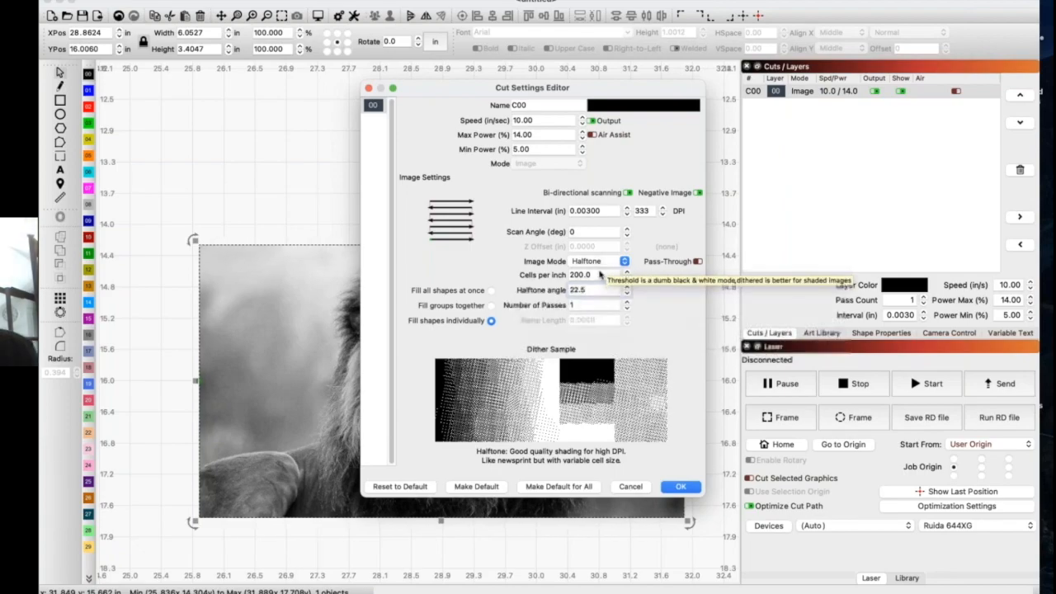
left_click(677, 485)
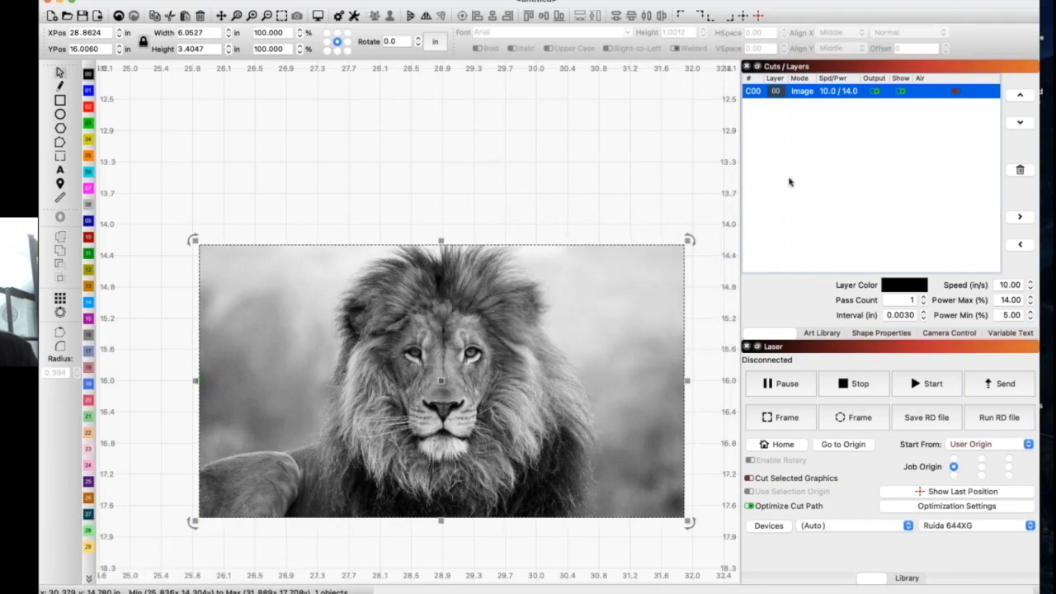
Switch the lion layer's image mode to Threshold and accept the cut settings
double_click(826, 91)
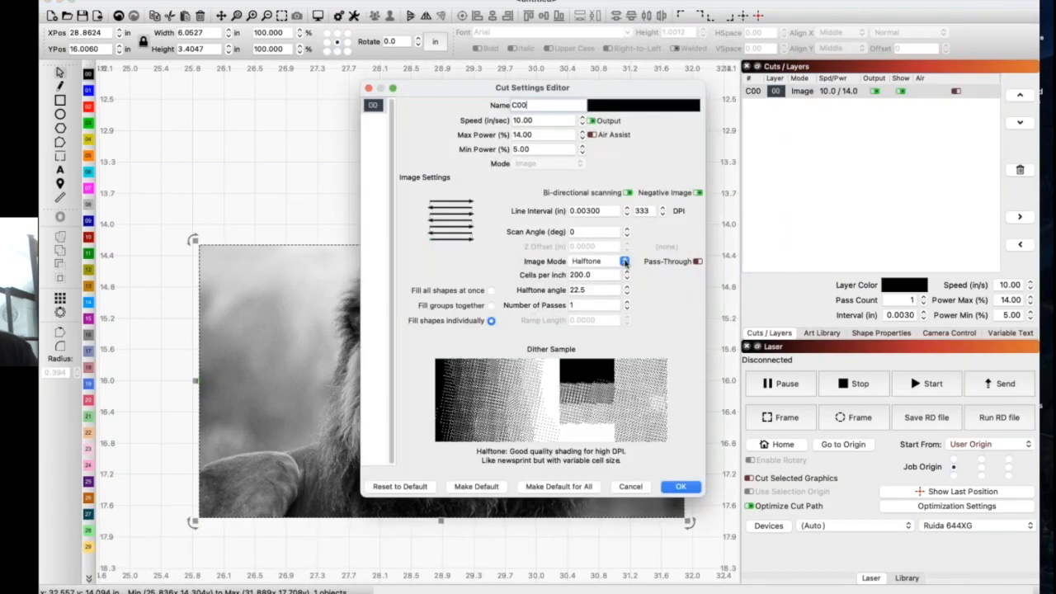
left_click(625, 262)
left_click(588, 194)
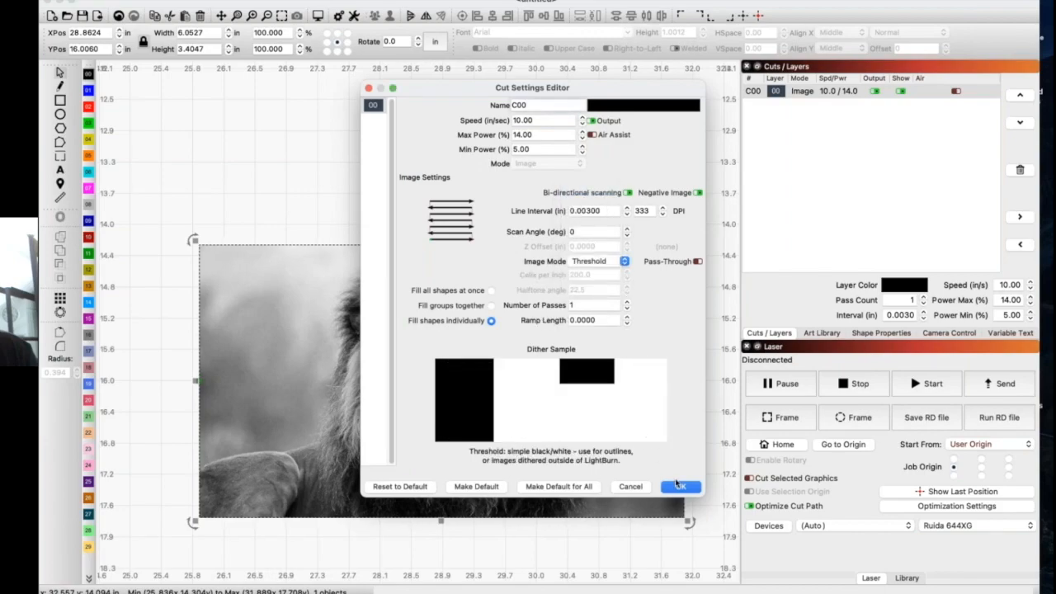
left_click(679, 486)
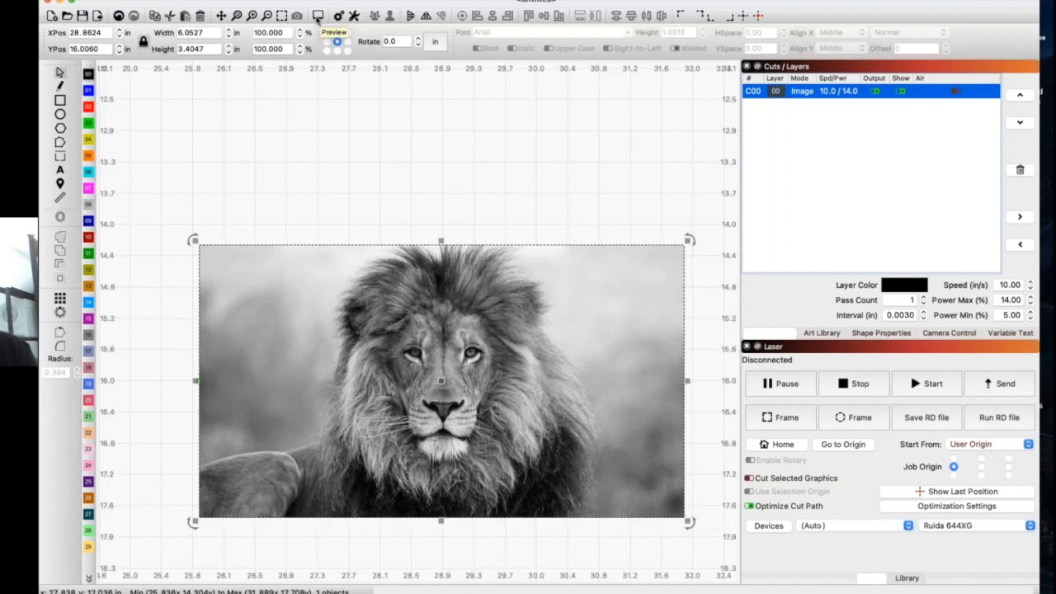
Preview the lion engraving in Threshold mode, inspect the black-and-white detail, and close the preview
left_click(317, 18)
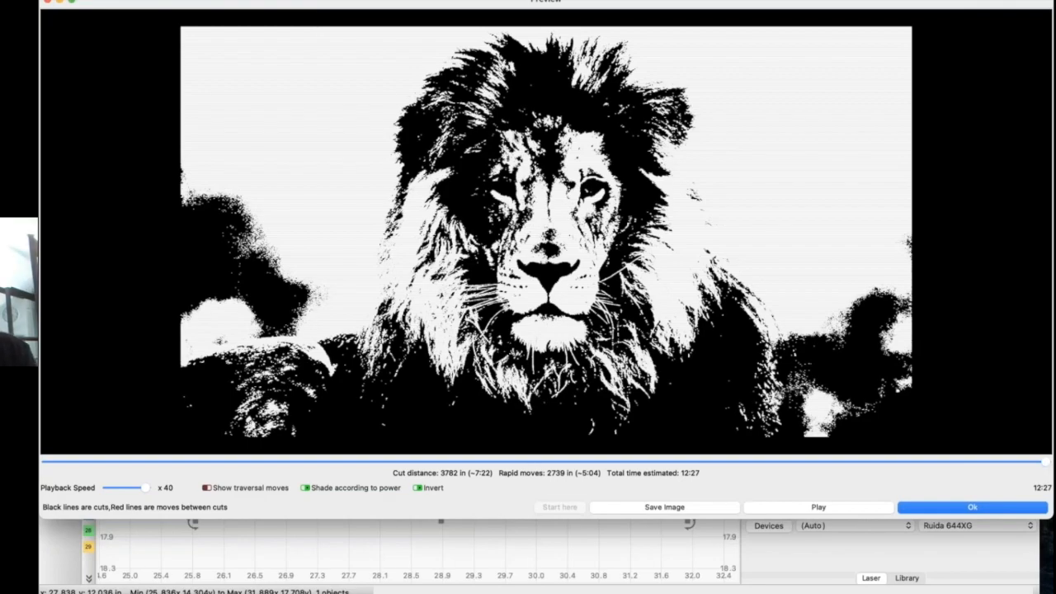
scroll(516, 134, "up", 1)
scroll(515, 134, "up", 3)
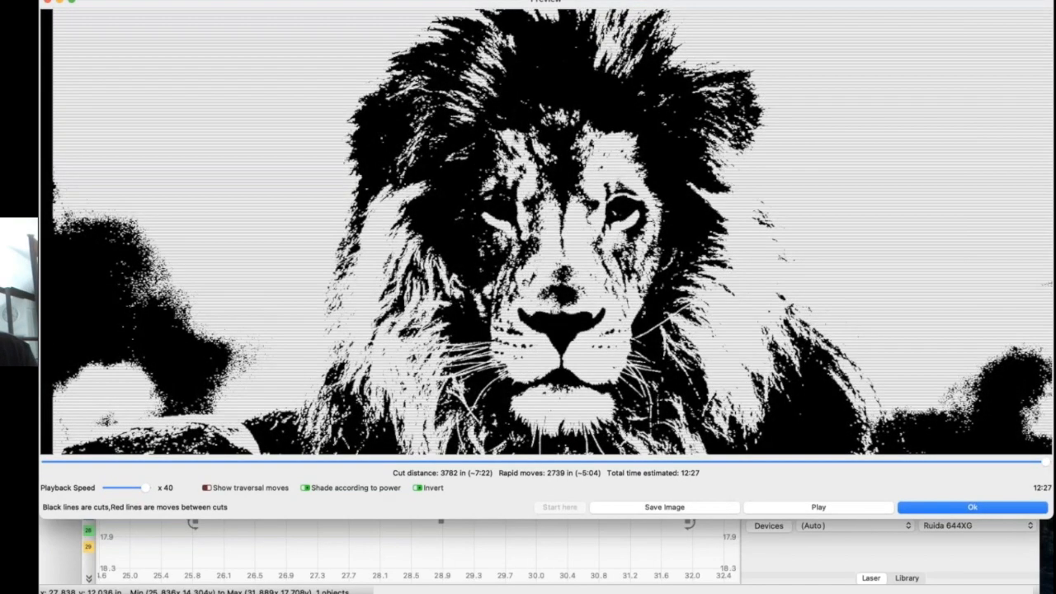
scroll(514, 135, "down", 2)
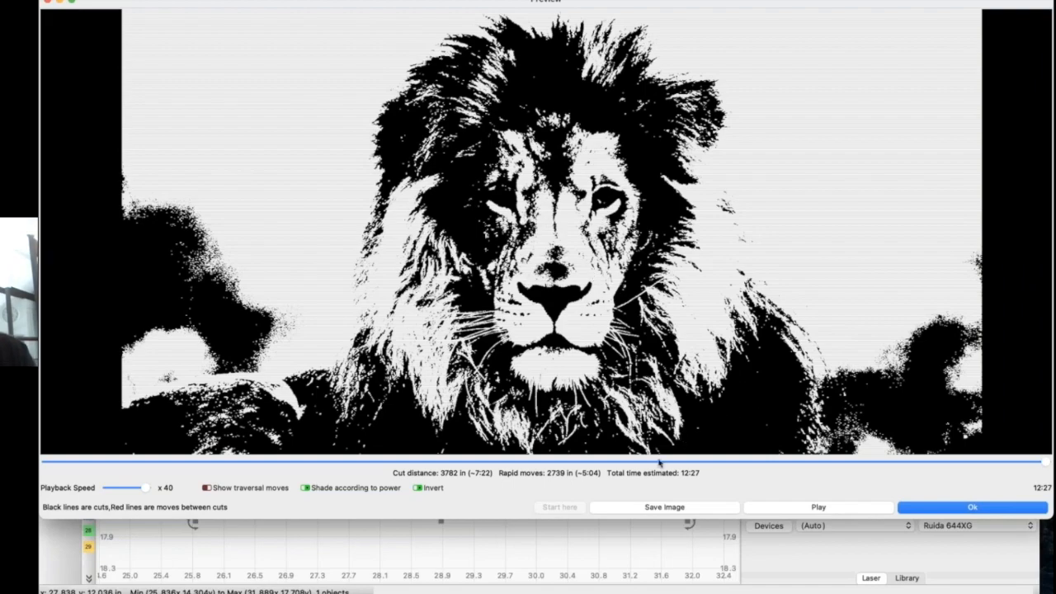
left_click(952, 510)
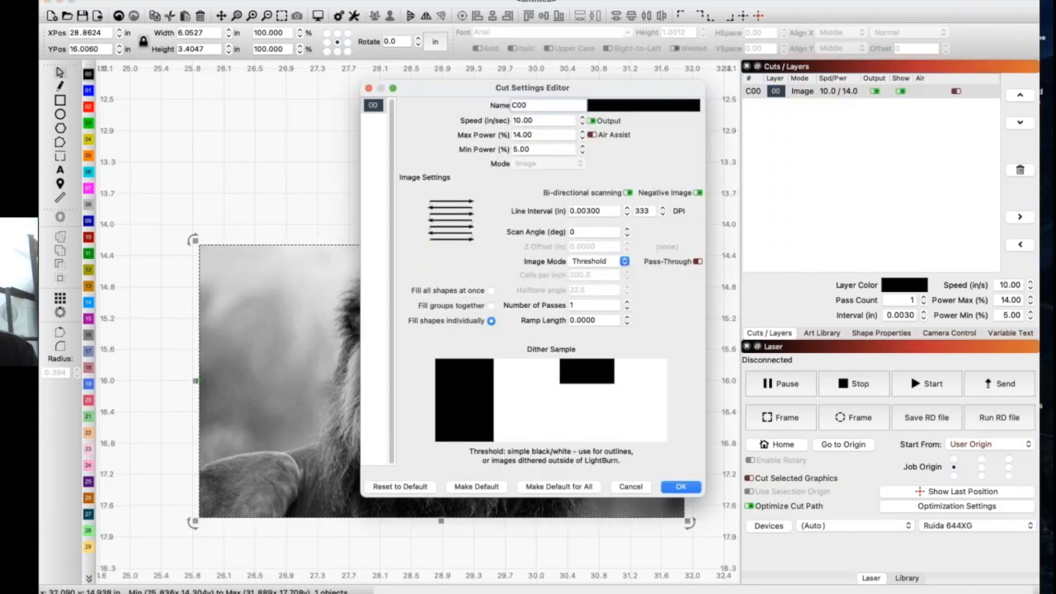
Change the lion layer's image mode from Threshold to Ordered and accept the cut settings
left_click(624, 262)
left_click(613, 274)
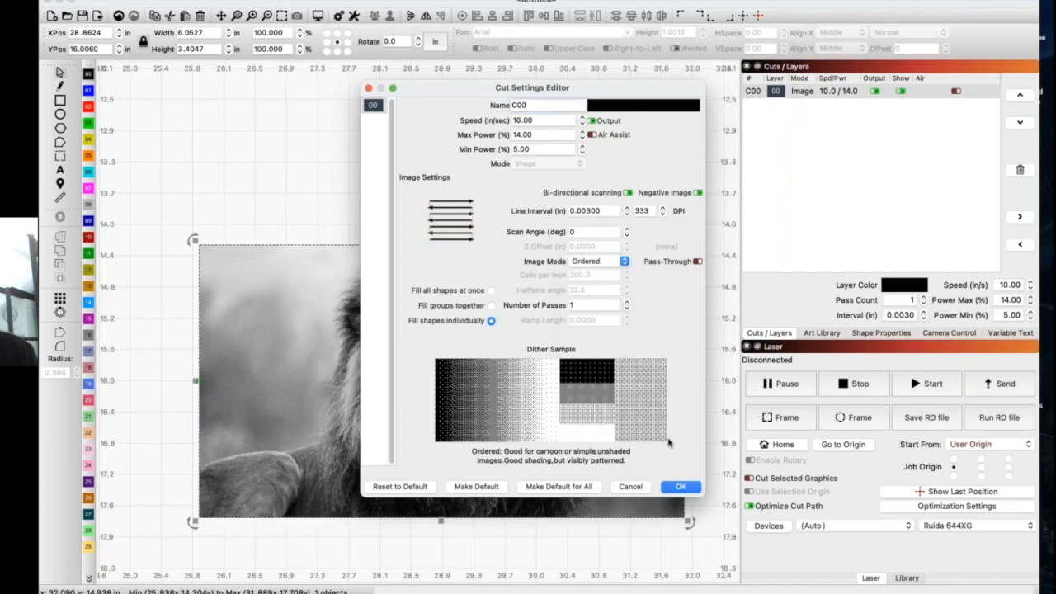
left_click(681, 487)
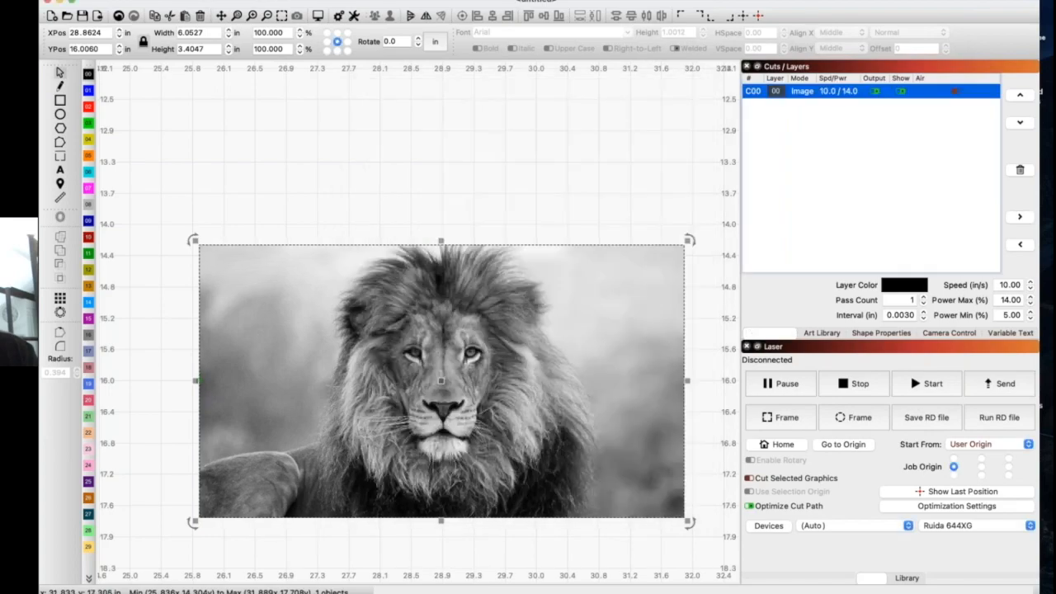
Preview the lion engraving in Ordered mode with Invert turned off, inspect the dot pattern, and close the preview
left_click(318, 16)
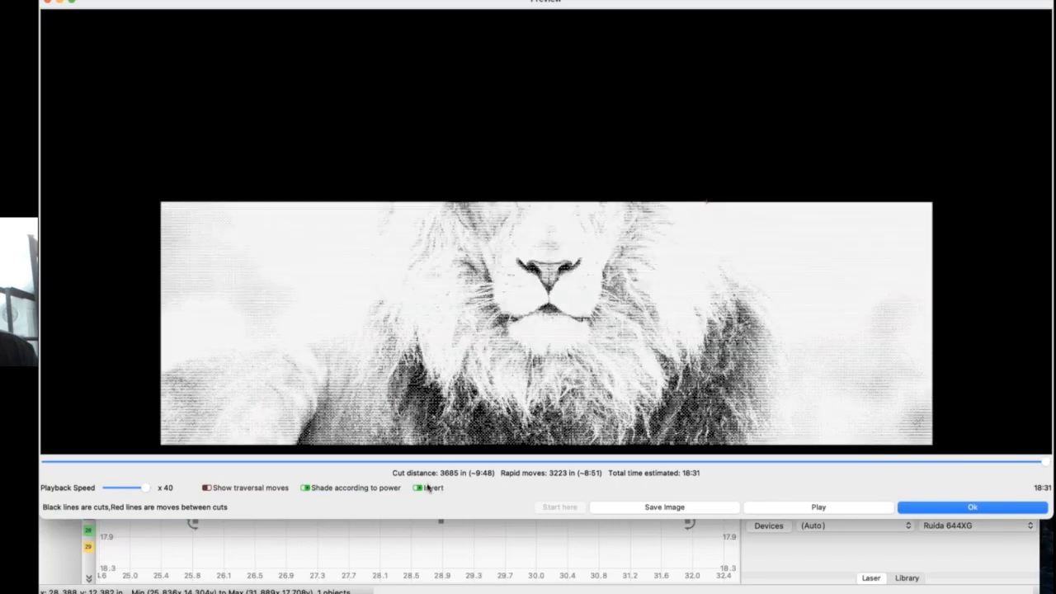
left_click(418, 487)
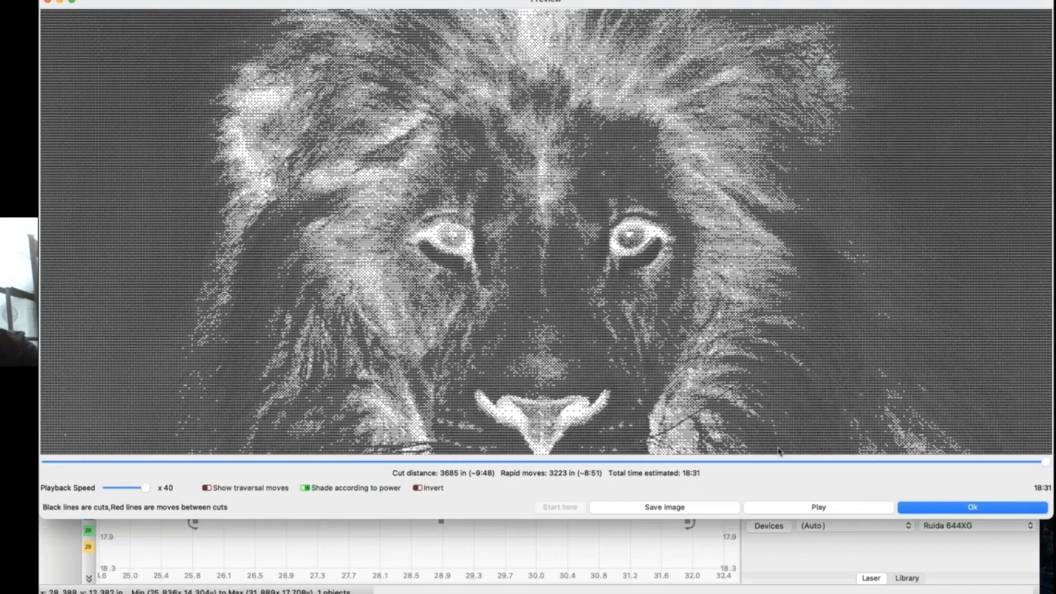
left_click(953, 515)
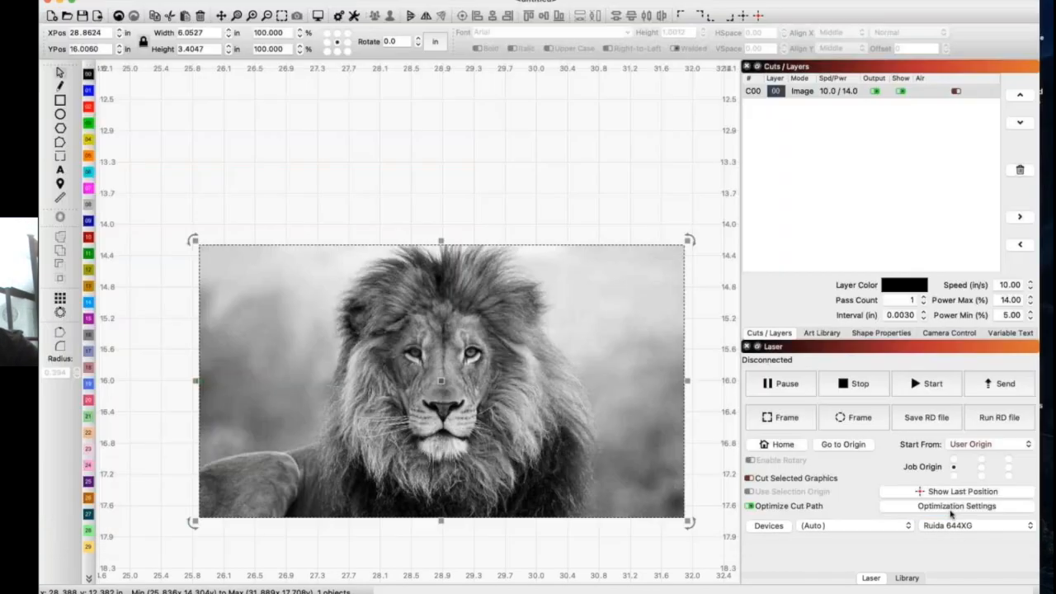
Set the lion layer's image mode to Jarvis and accept the cut settings
double_click(821, 93)
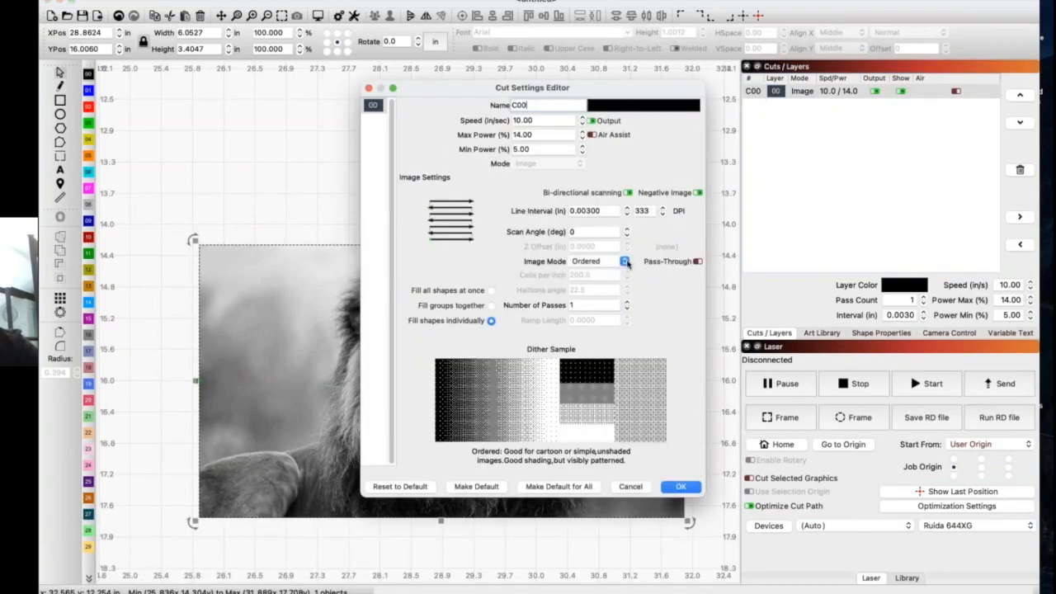
left_click(624, 262)
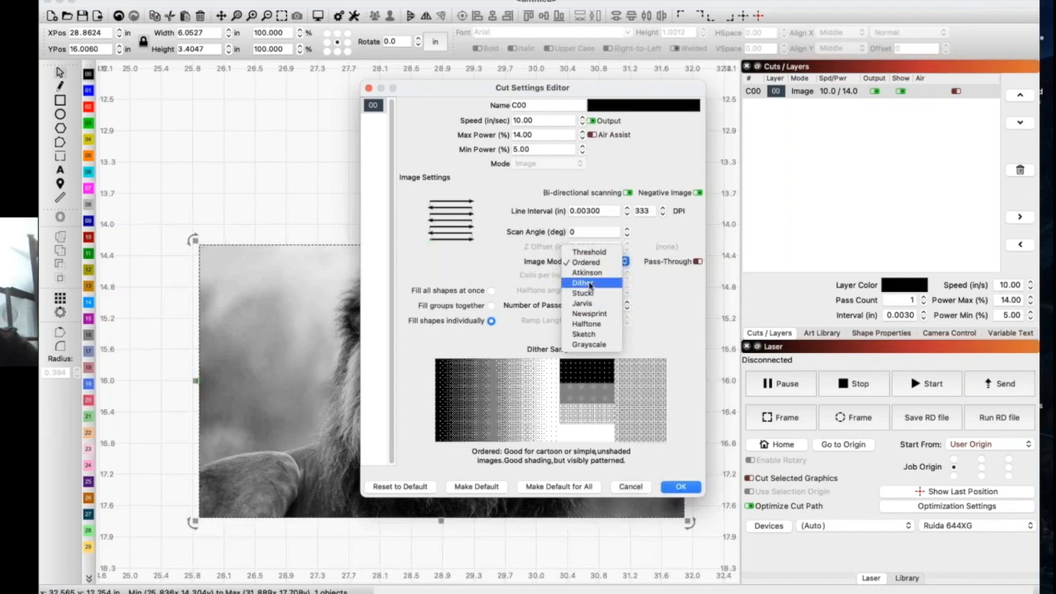
left_click(585, 305)
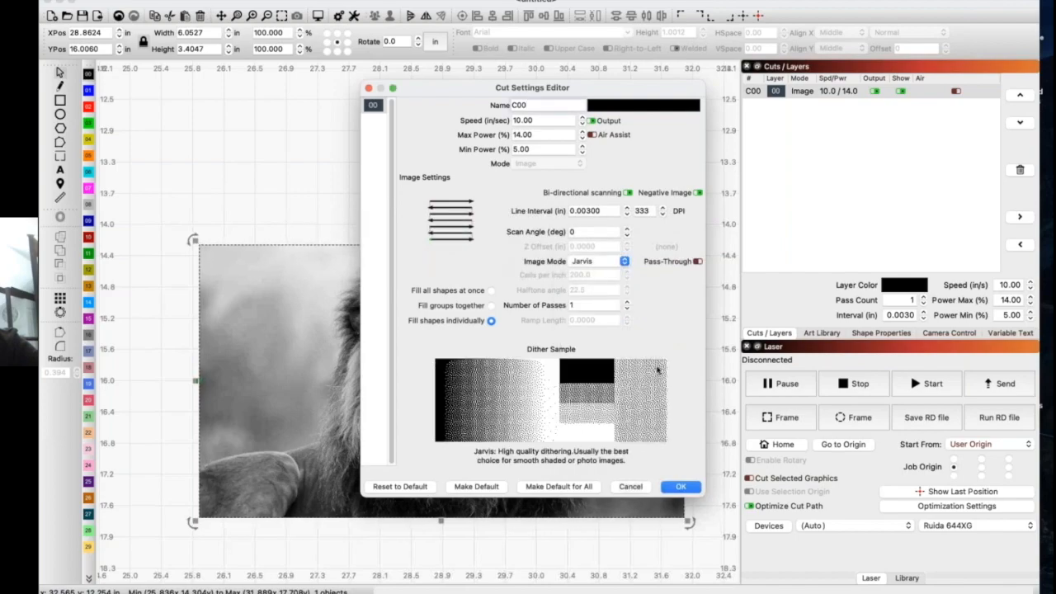
left_click(598, 262)
left_click(598, 262)
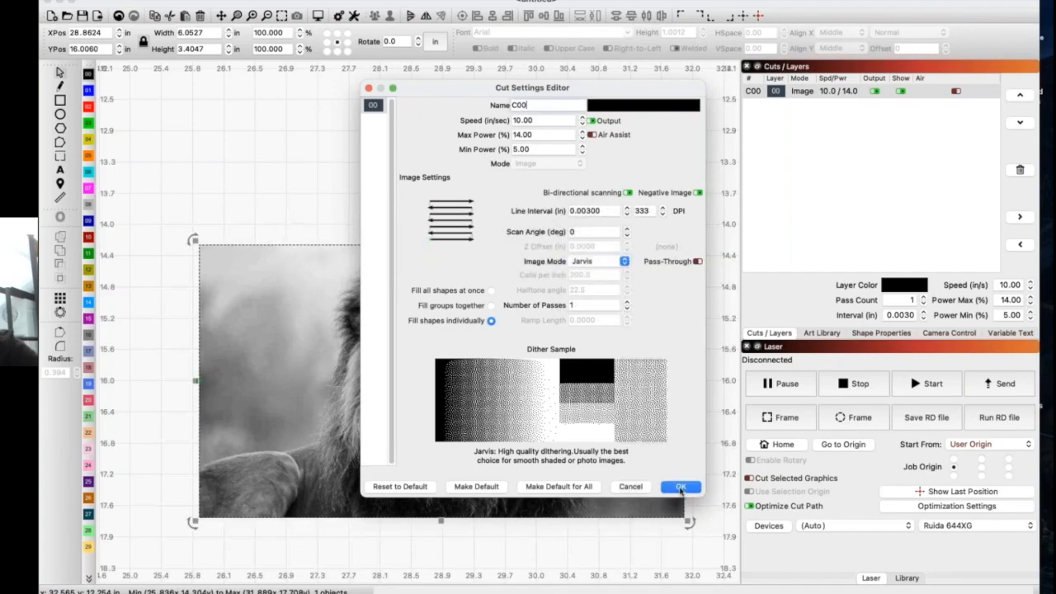
left_click(681, 487)
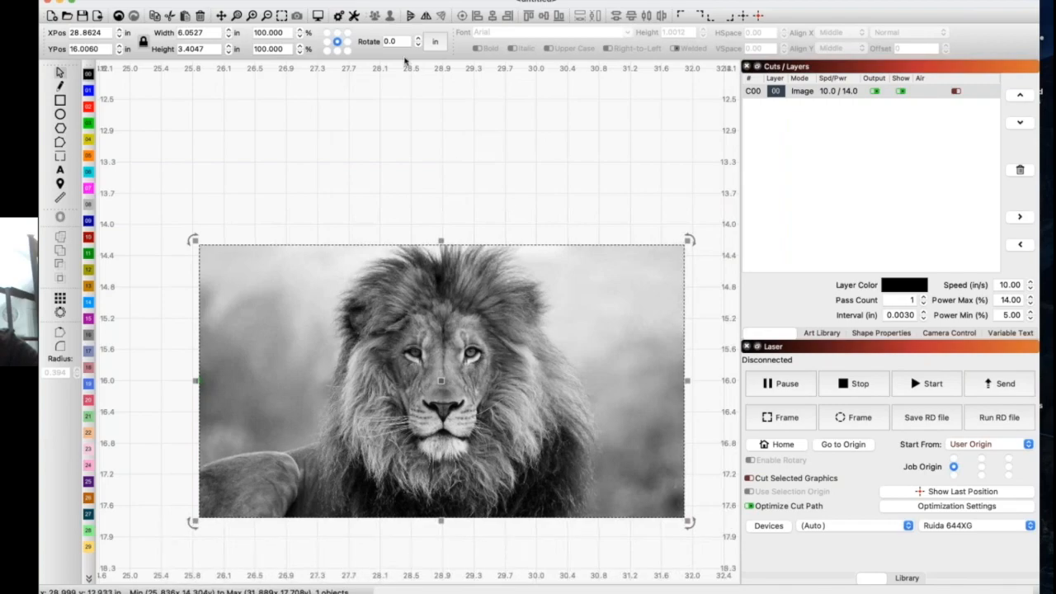
Preview the lion engraving in Jarvis mode, inspect the dot pattern around the nose and whiskers, and close the preview
left_click(317, 16)
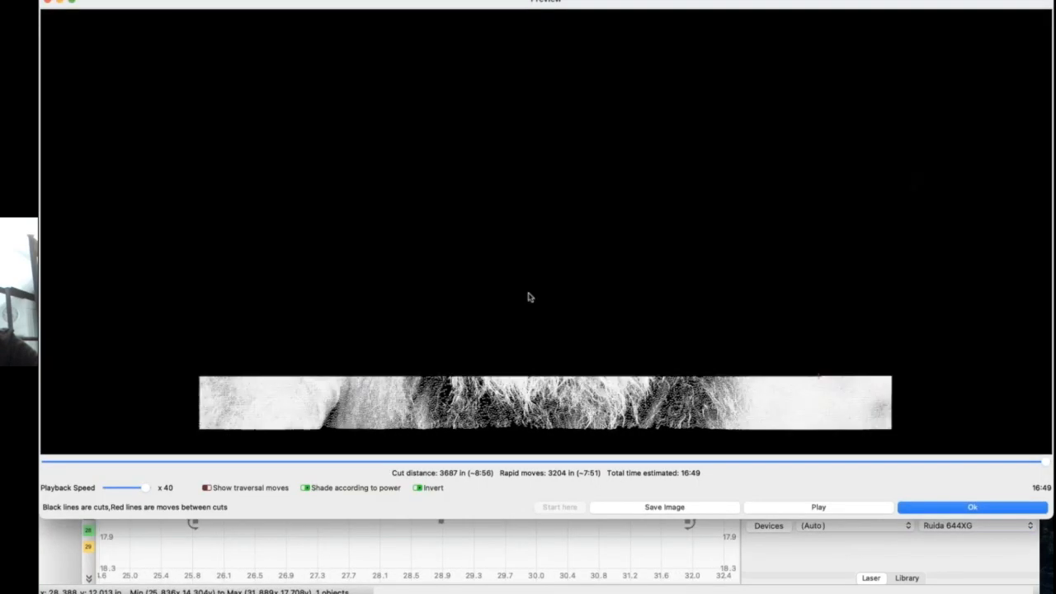
scroll(529, 296, "up", 5)
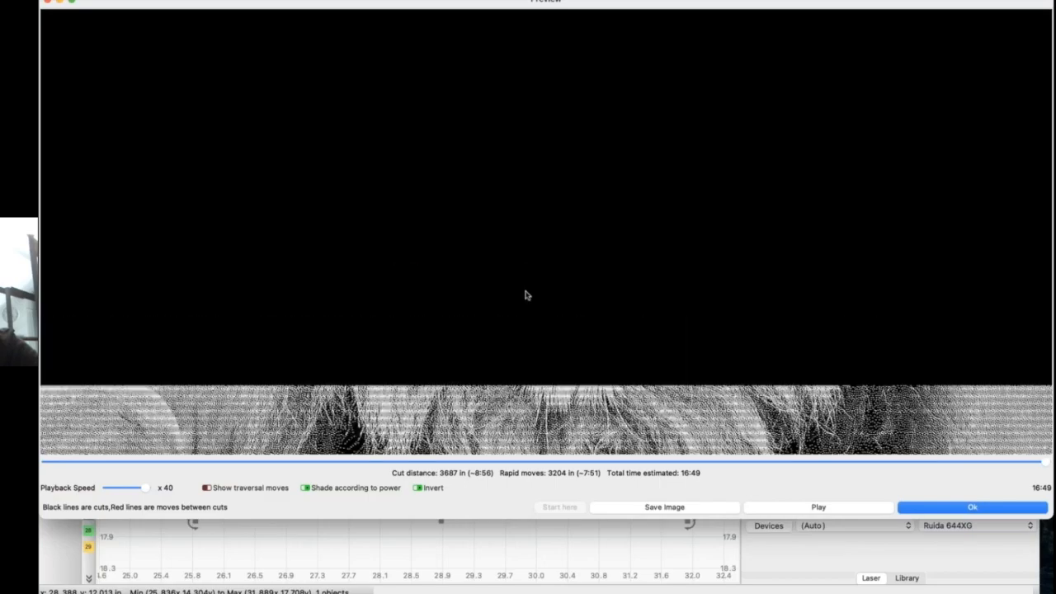
scroll(527, 295, "down", 1)
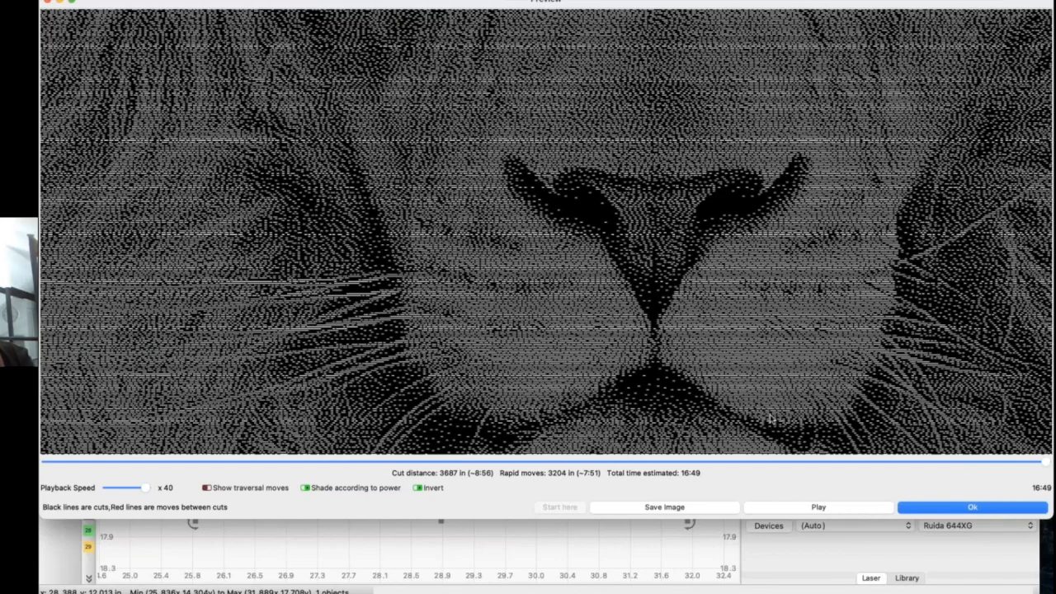
scroll(571, 328, "up", 2)
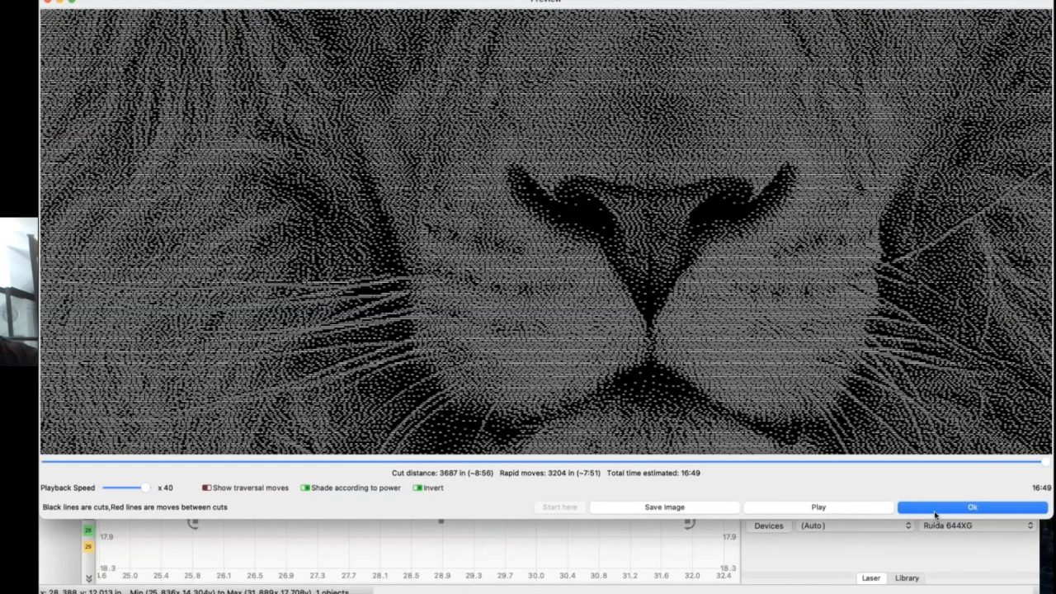
left_click(932, 513)
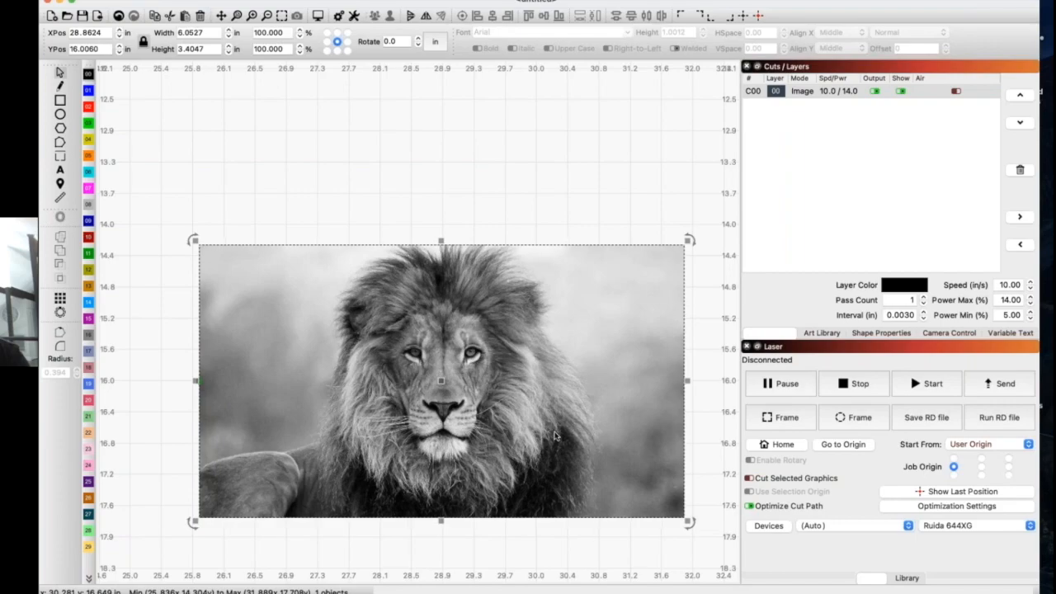
Examine the lion photo's face and fur detail up close in the workspace, including the nose, whiskers and chin
scroll(467, 463, "up", 1)
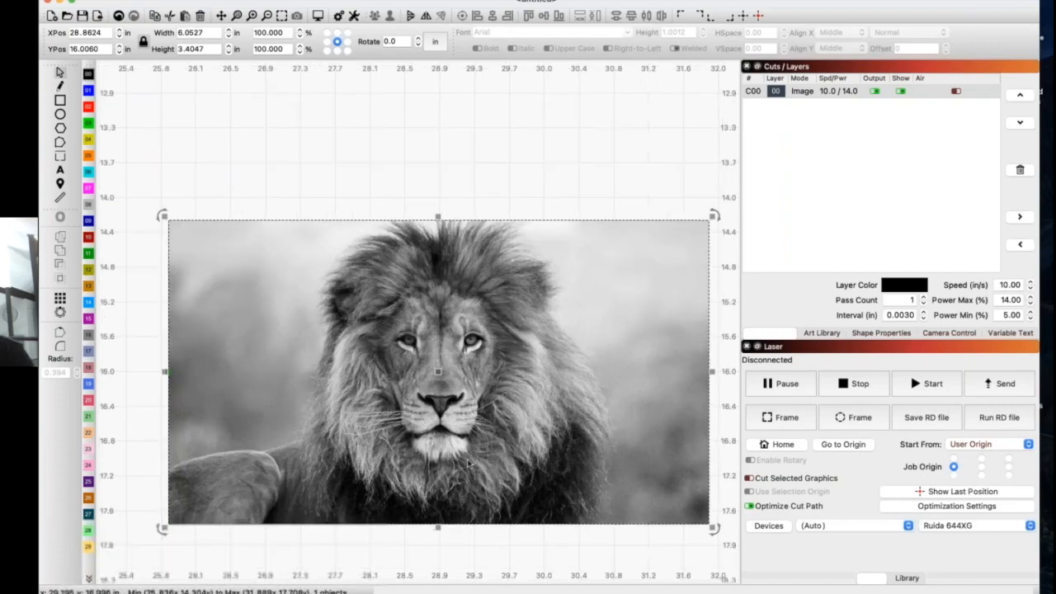
scroll(467, 464, "up", 4)
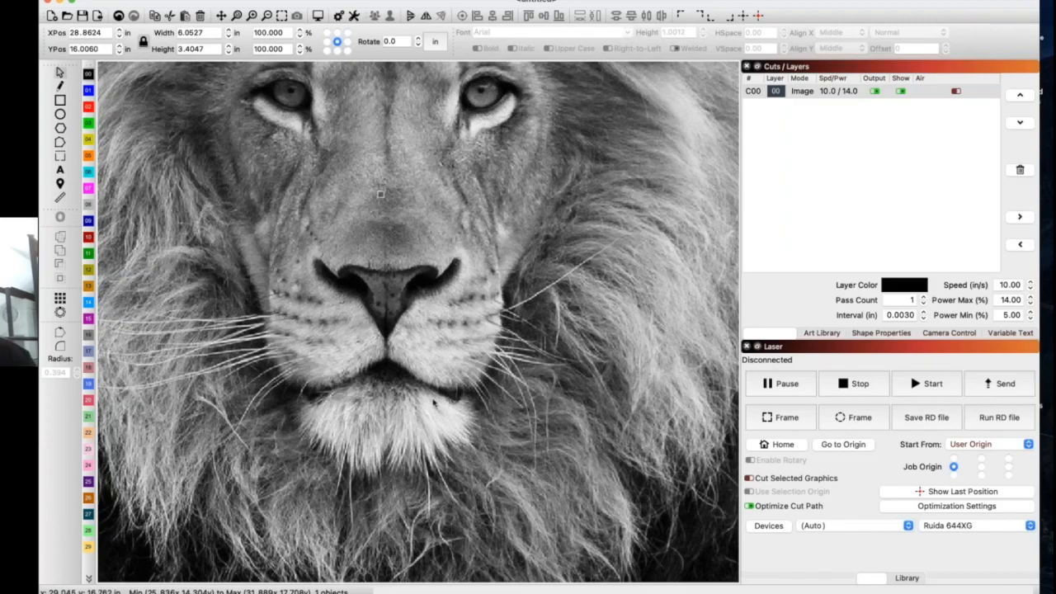
scroll(430, 413, "down", 4)
scroll(430, 402, "down", 1)
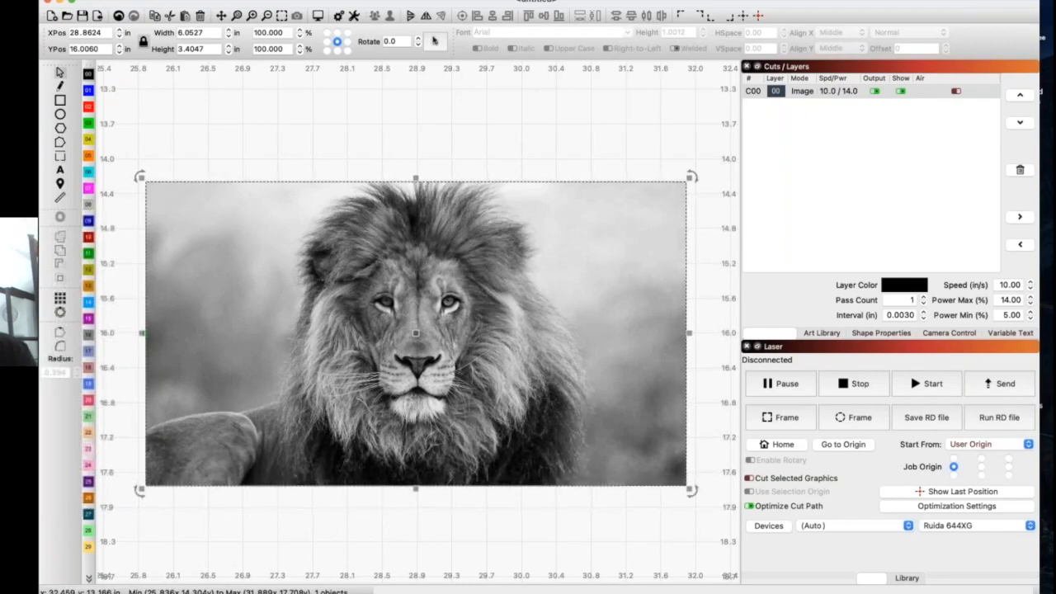
left_click(318, 17)
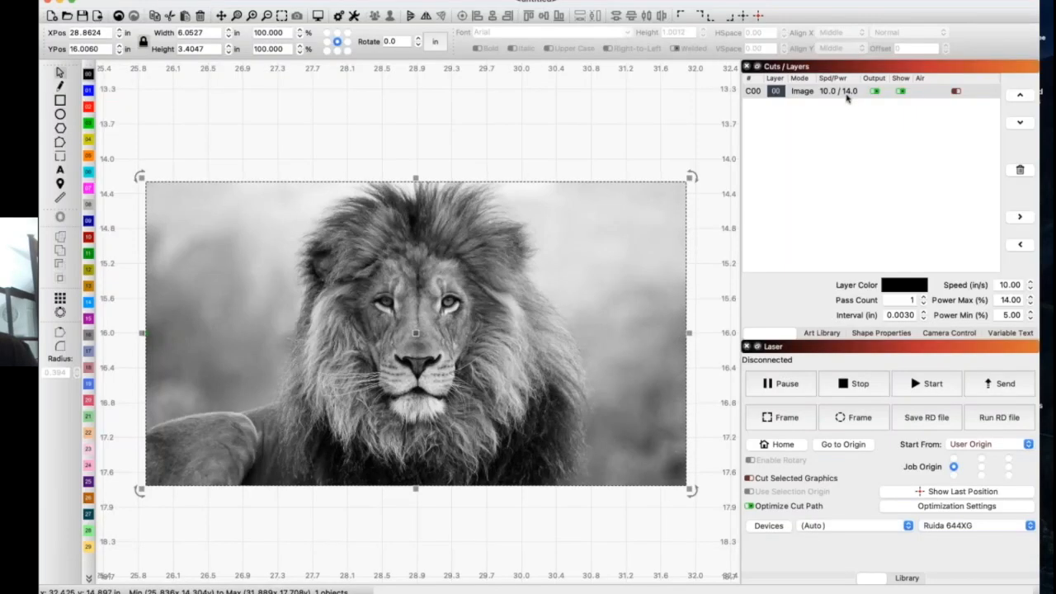
Turn off Negative Image in the lion layer's cut settings and accept the settings
double_click(846, 95)
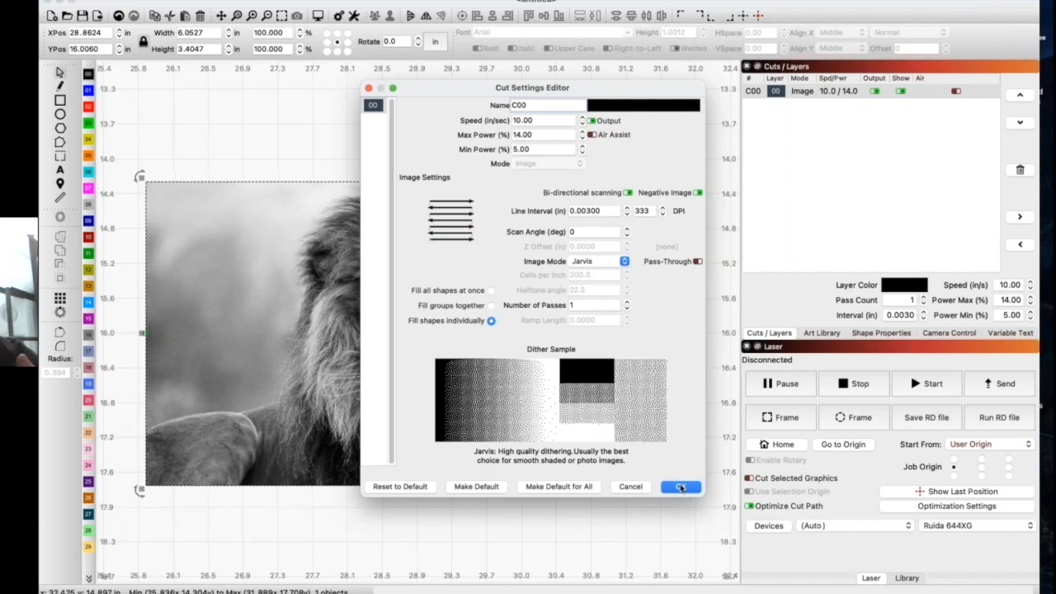
left_click_drag(651, 212, 636, 211)
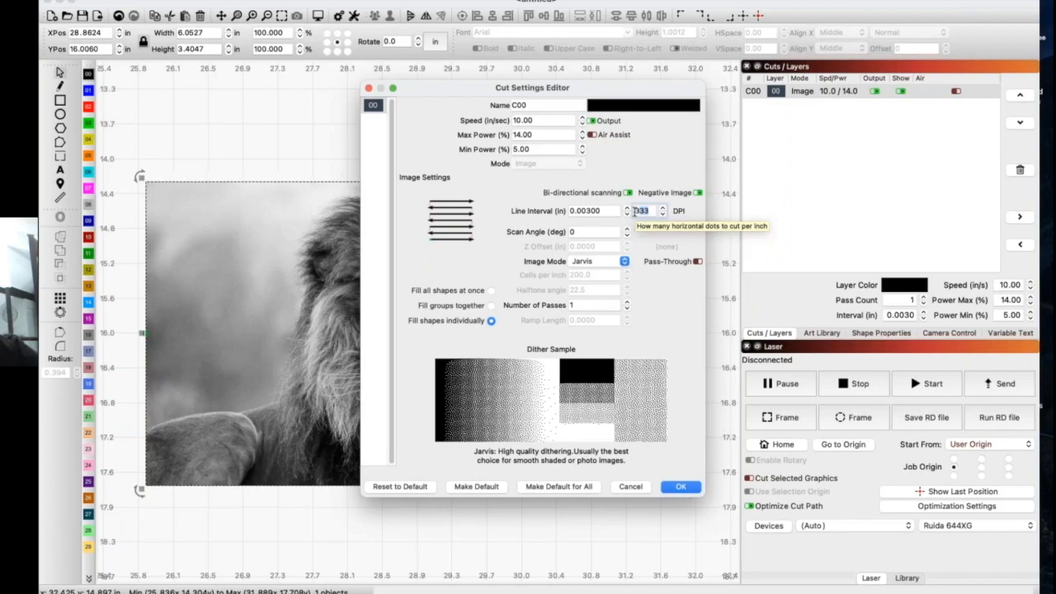
left_click_drag(643, 211, 645, 211)
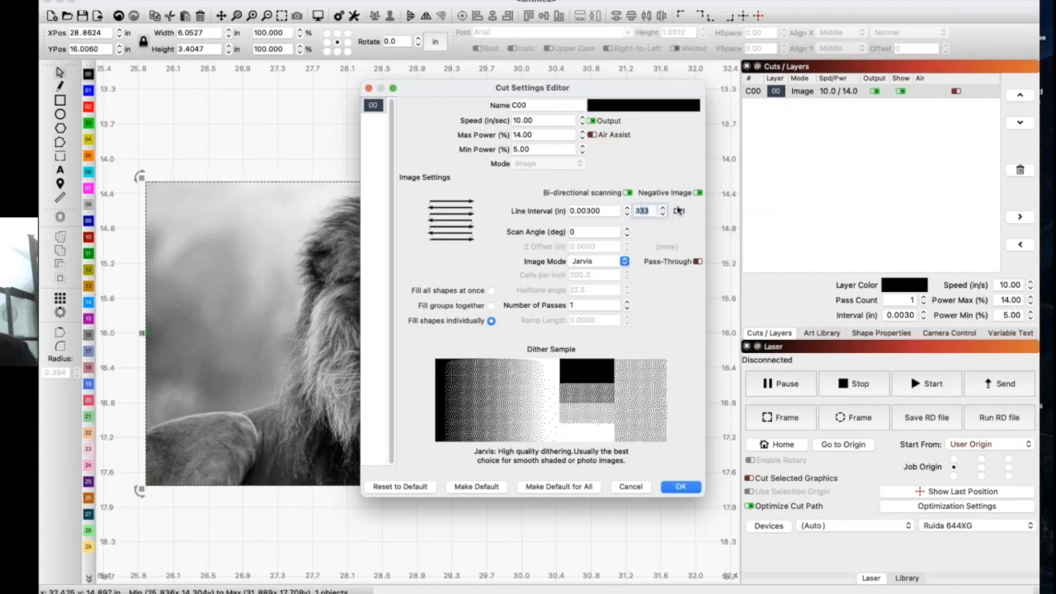
left_click(697, 192)
left_click(681, 487)
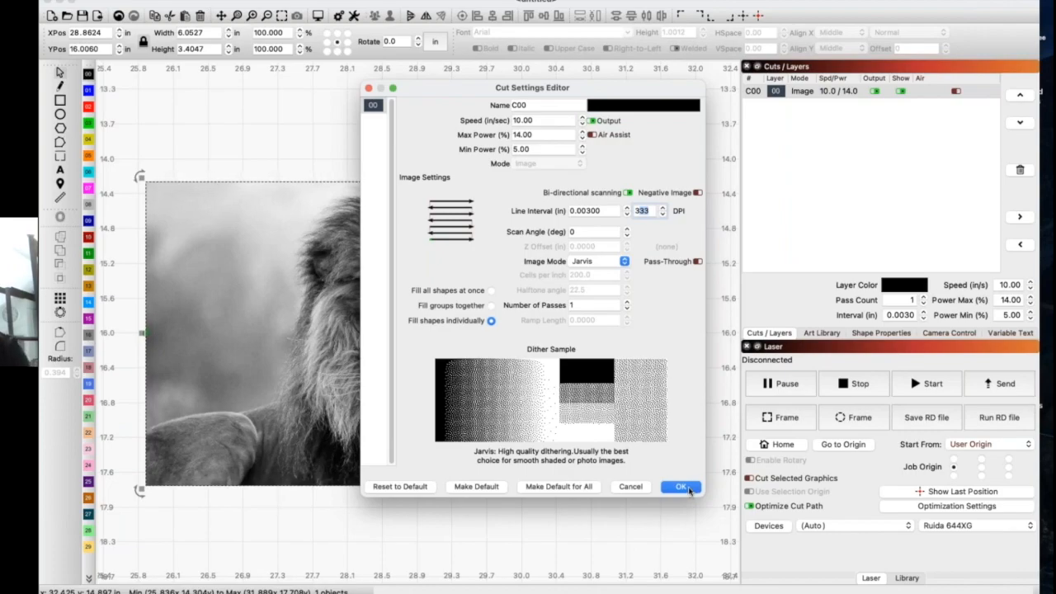
left_click(682, 487)
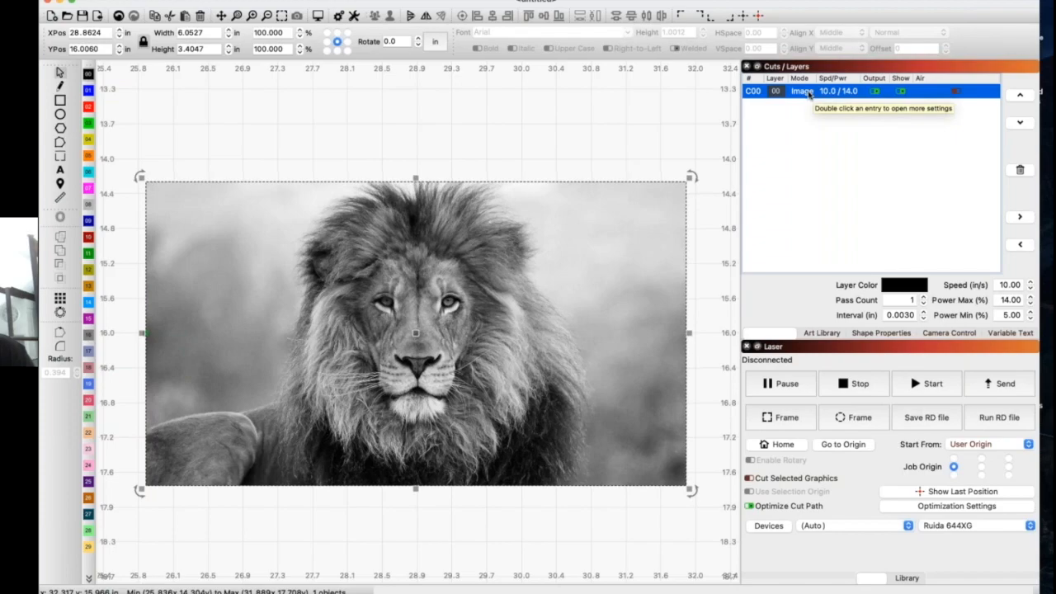
Open the Adjust Image dialog for the lion photo and compare the original with its Jarvis dithering up close
right_click(480, 273)
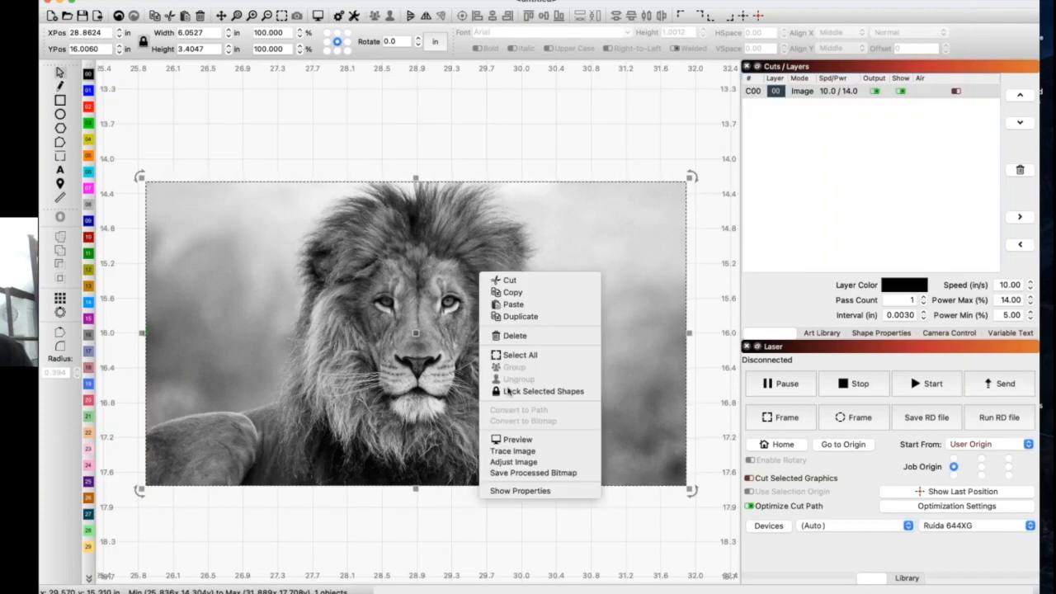
left_click(523, 464)
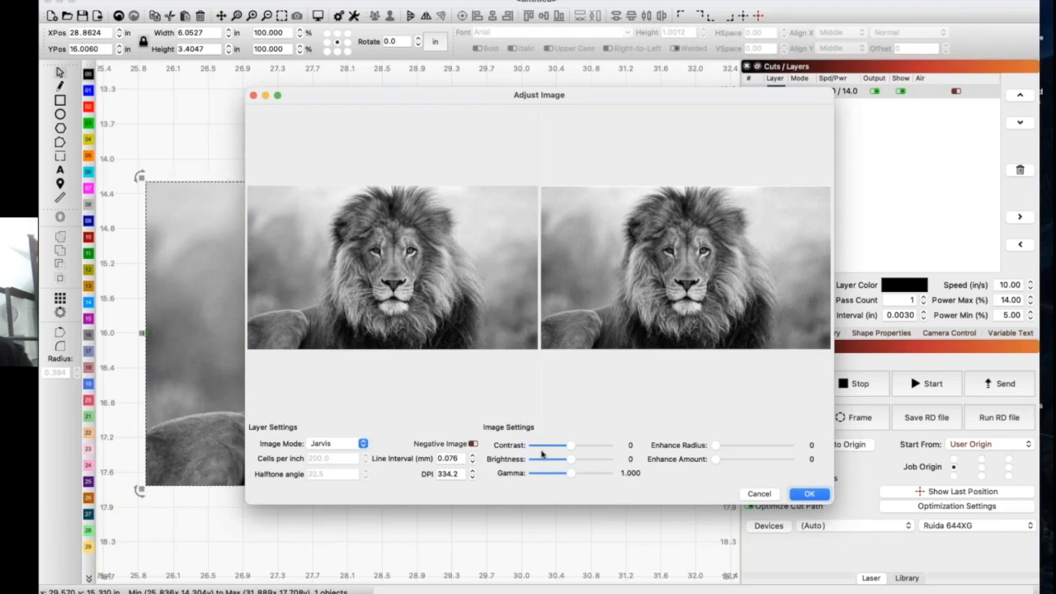
scroll(611, 289, "up", 5)
scroll(634, 265, "up", 1)
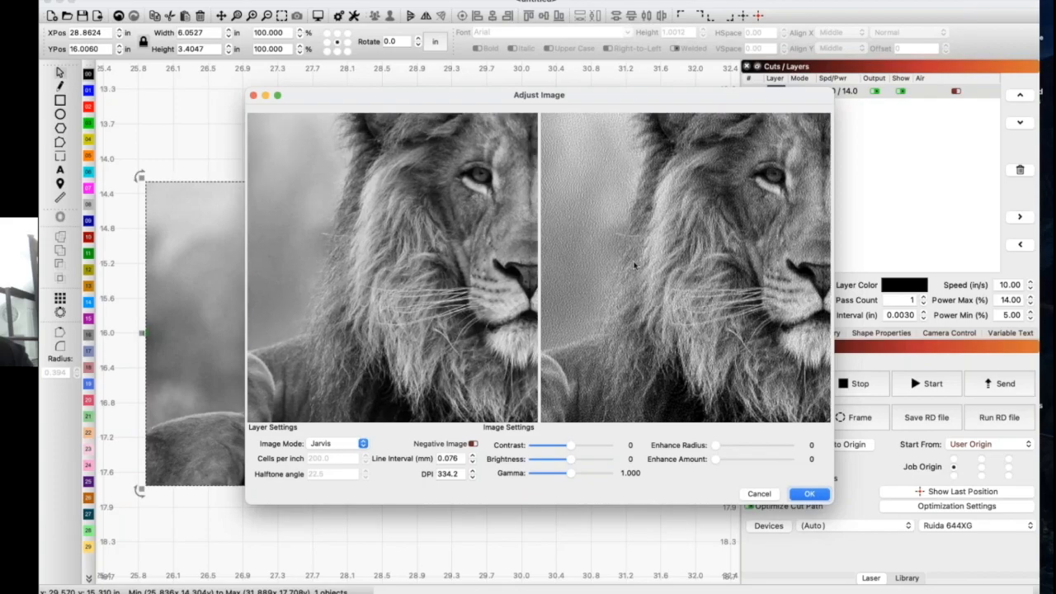
scroll(634, 265, "up", 2)
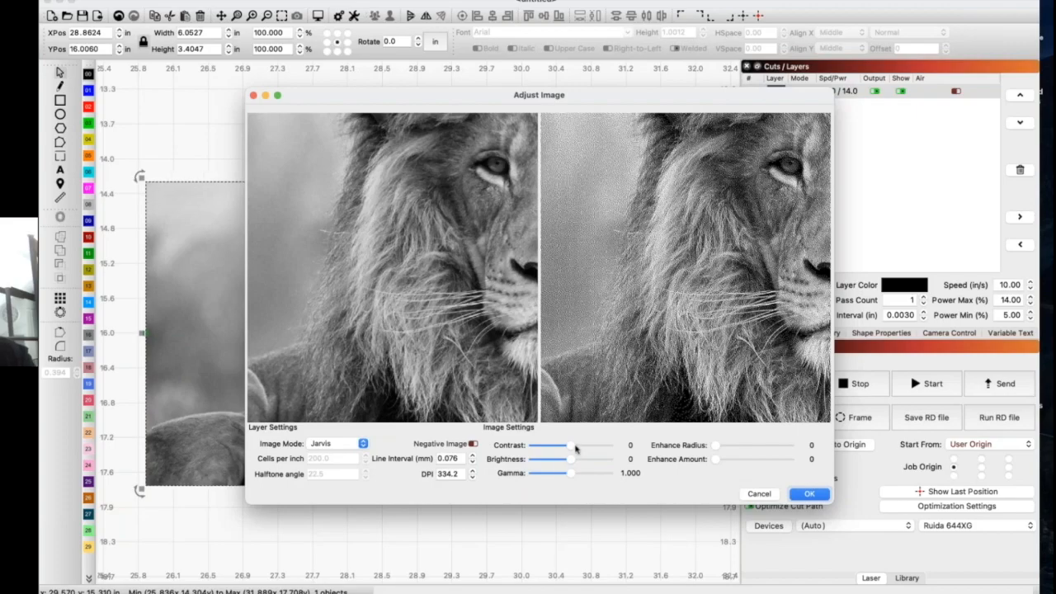
Set the lion image's contrast to 1 and its DPI to 339.2 in the image adjustments
left_click_drag(576, 448, 571, 449)
left_click(473, 473)
left_click(473, 472)
left_click(473, 473)
left_click(473, 473)
left_click(473, 473)
left_click(473, 473)
left_click(473, 477)
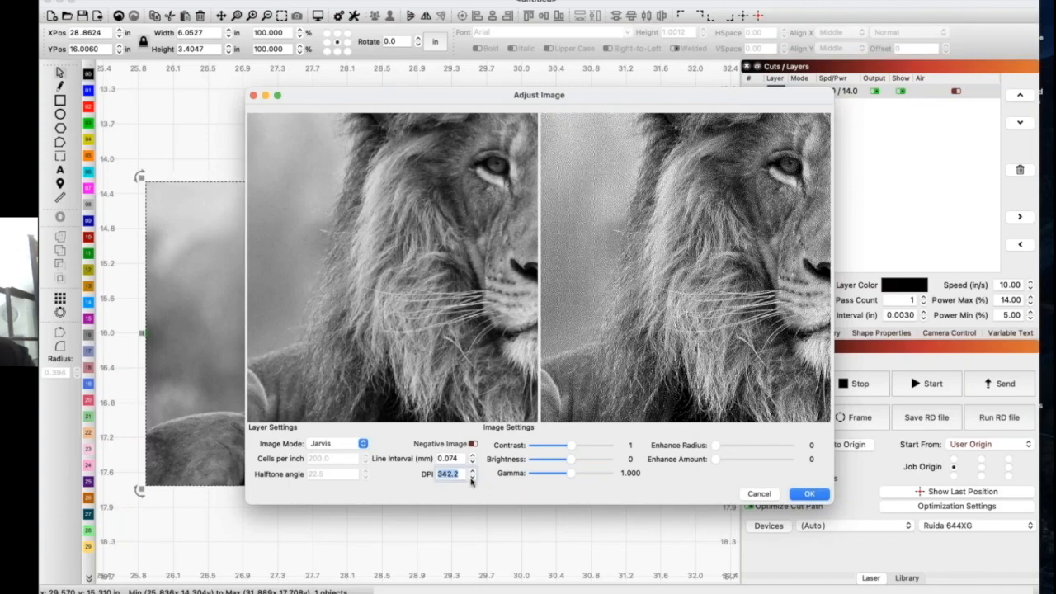
Switch the lion's image mode to Halftone and inspect the cell pattern both close up and across the whole face
left_click(363, 444)
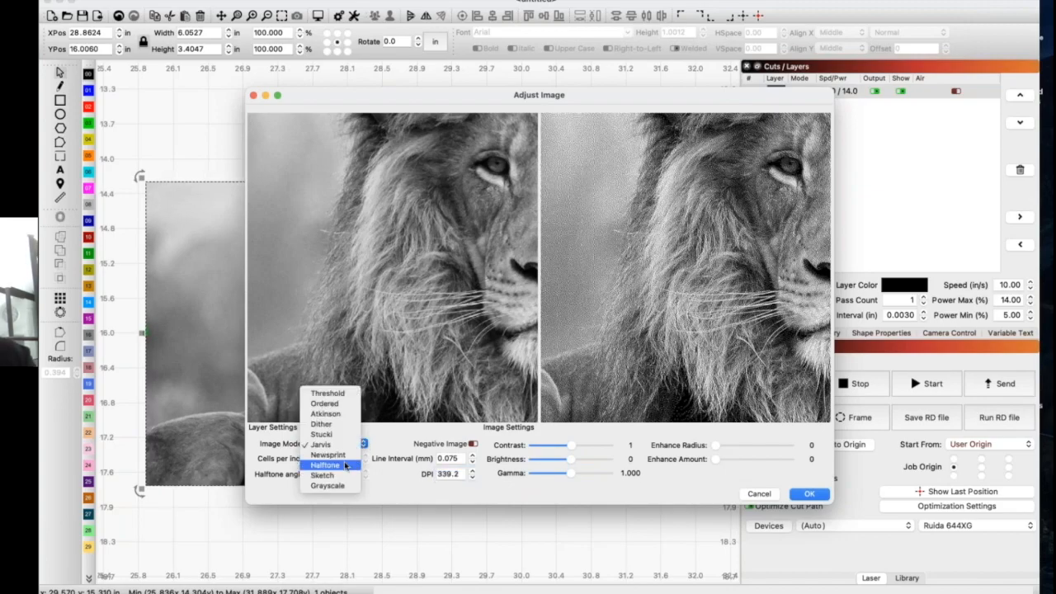
left_click(345, 465)
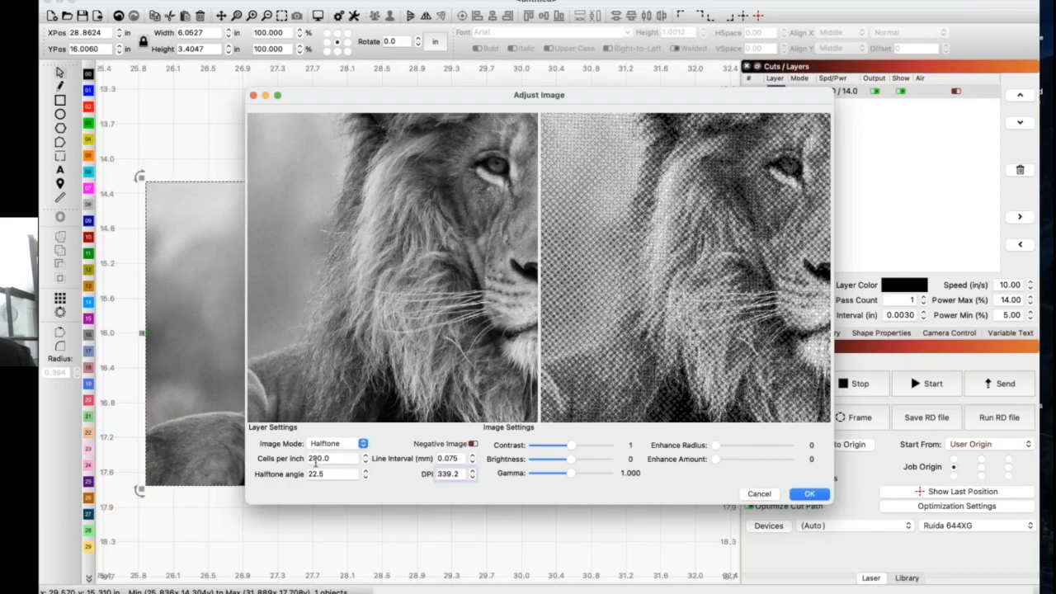
scroll(685, 268, "up", 5)
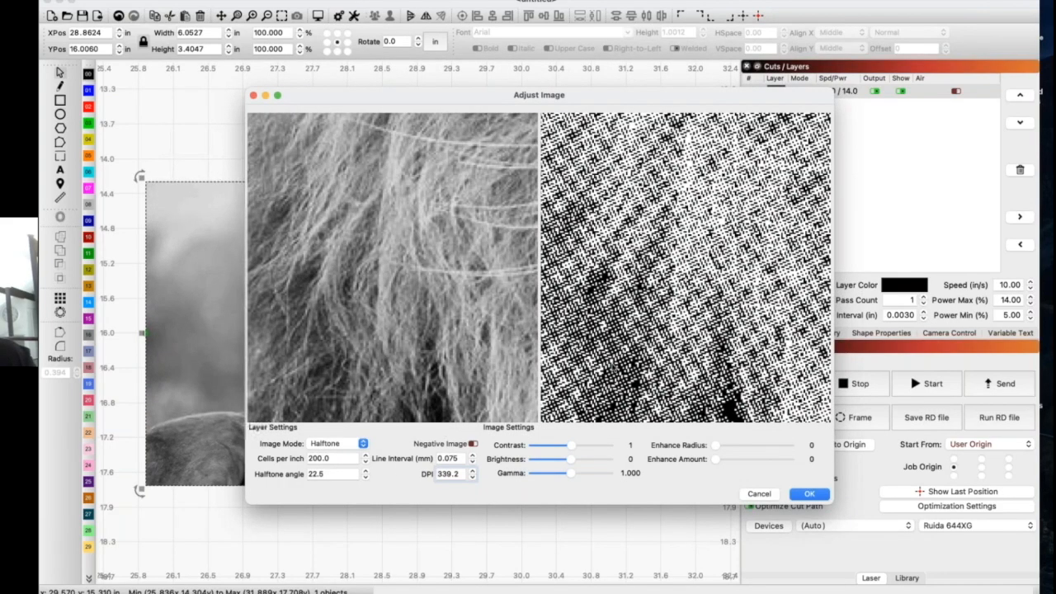
scroll(613, 368, "down", 5)
scroll(612, 369, "down", 3)
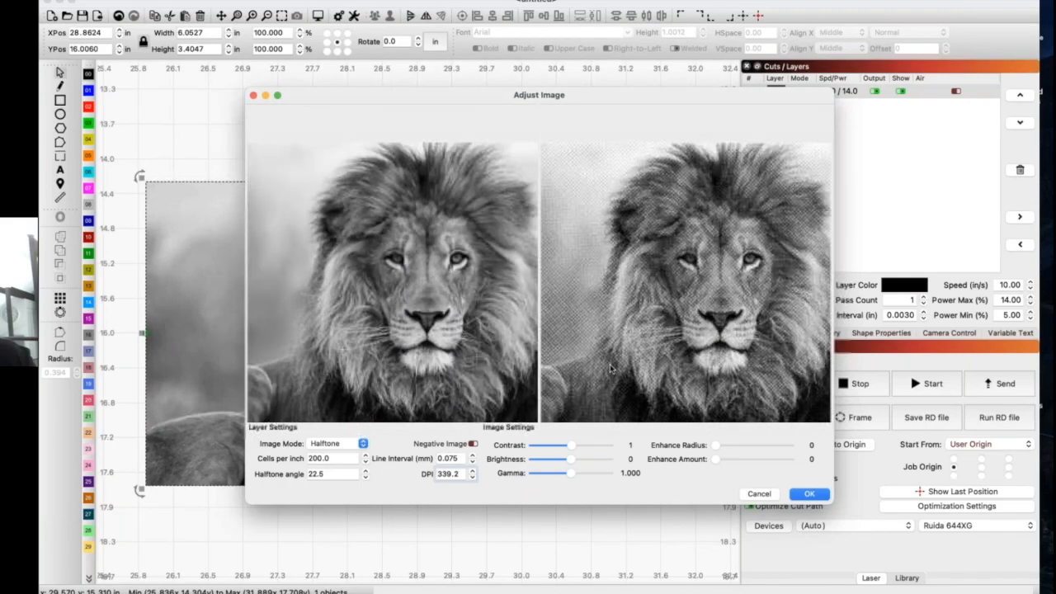
scroll(650, 323, "down", 2)
scroll(649, 326, "up", 1)
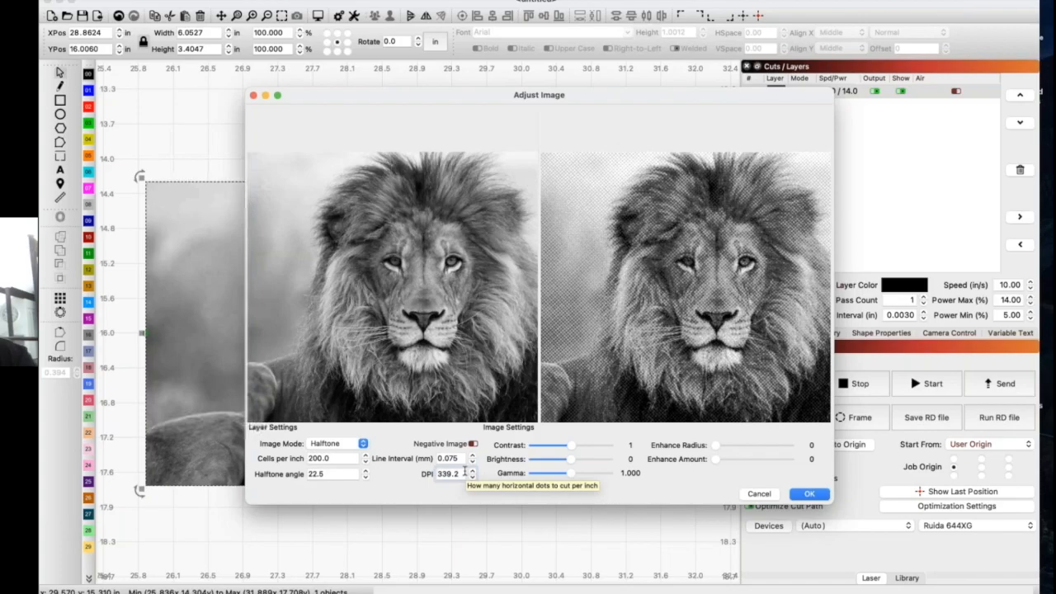
scroll(606, 325, "up", 5)
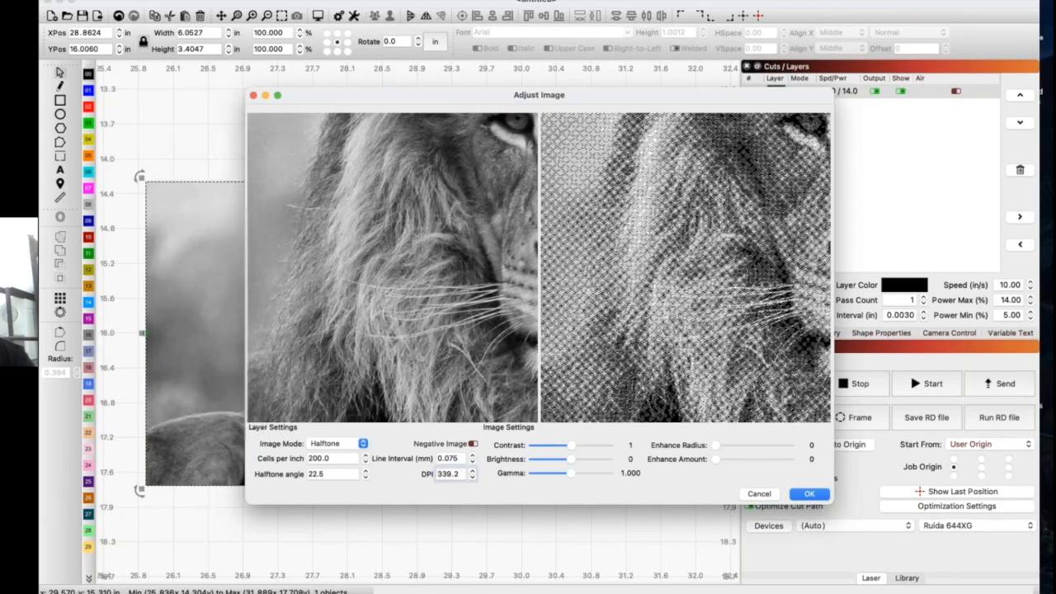
Set the lion image's DPI to 800 and inspect the resulting halftone dots in the mane and whiskers
left_click_drag(459, 474, 429, 475)
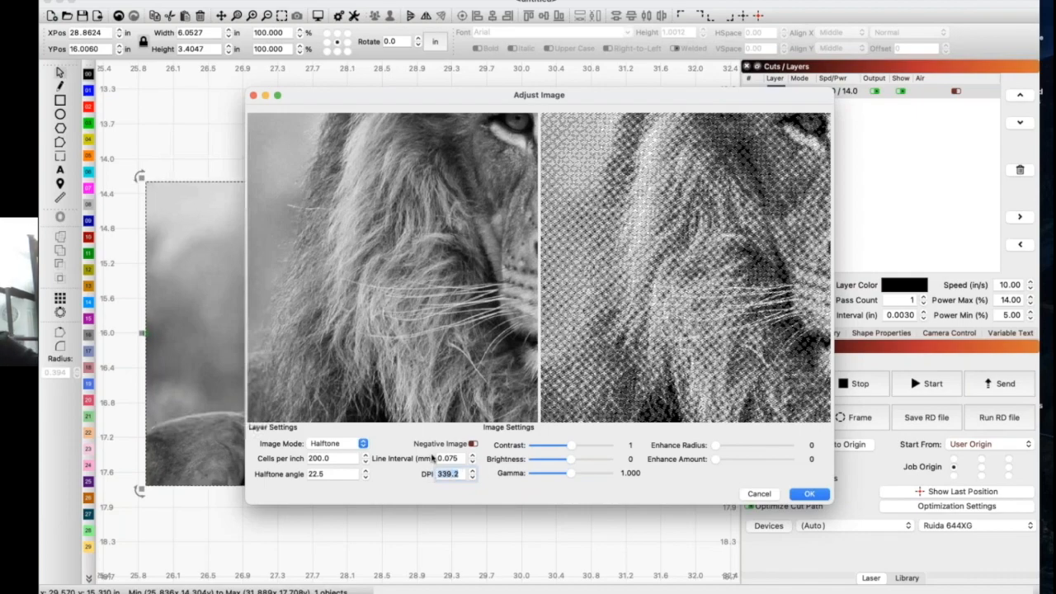
type("800")
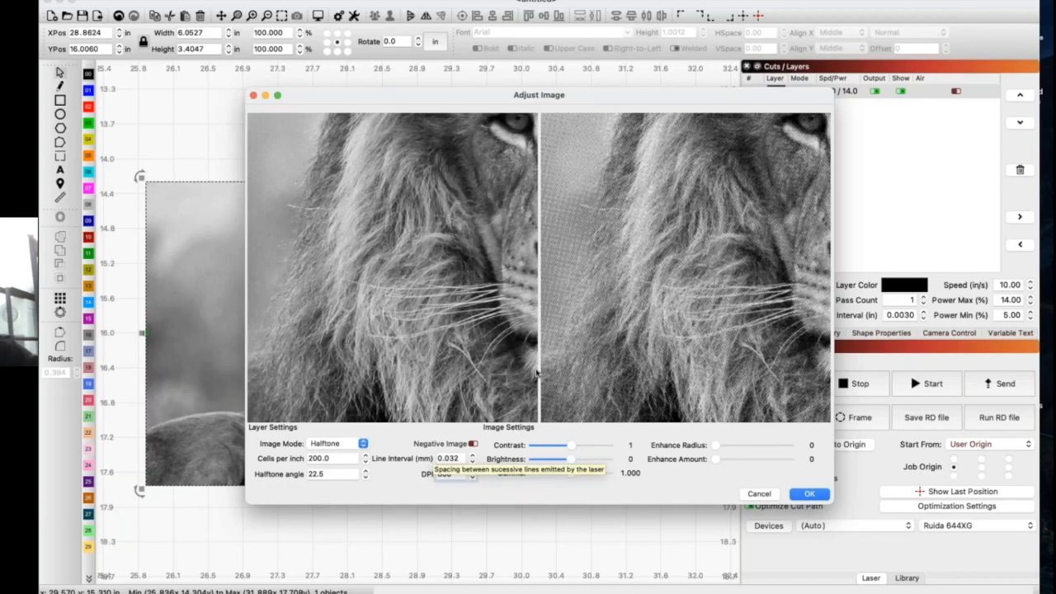
scroll(652, 336, "up", 5)
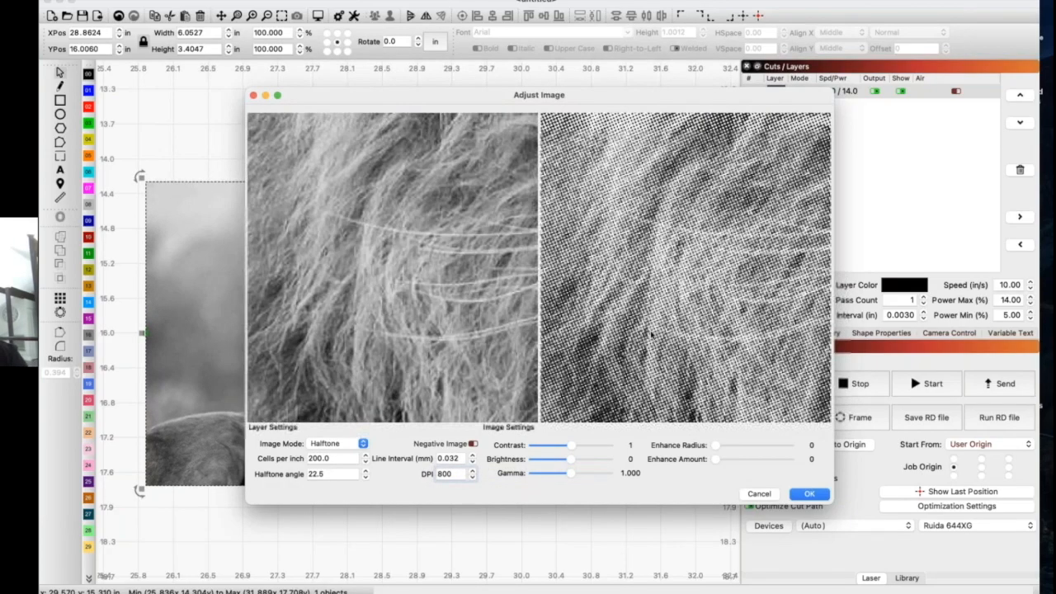
scroll(652, 326, "up", 2)
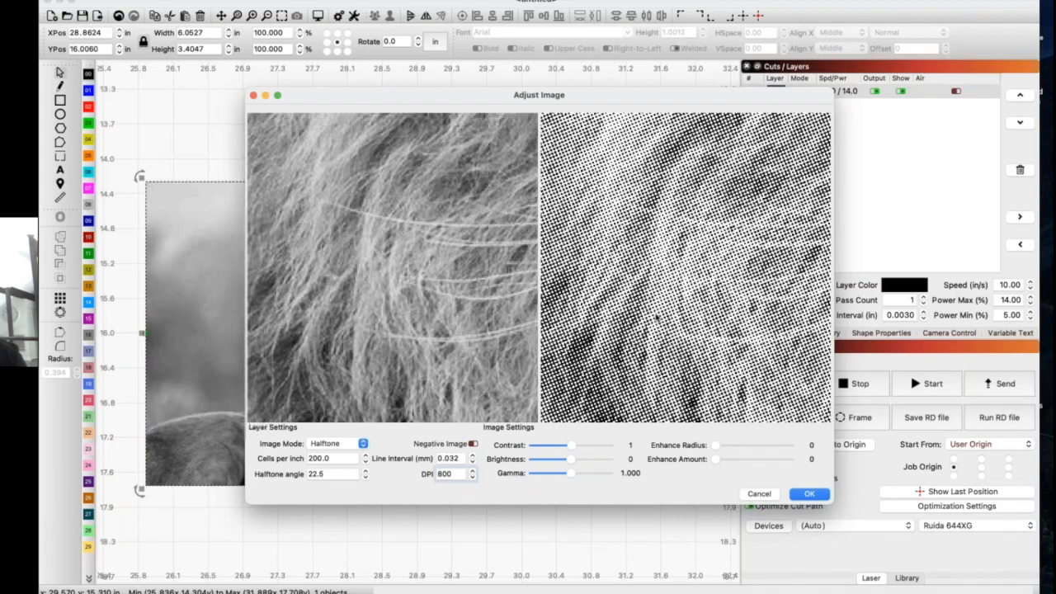
scroll(658, 316, "down", 2)
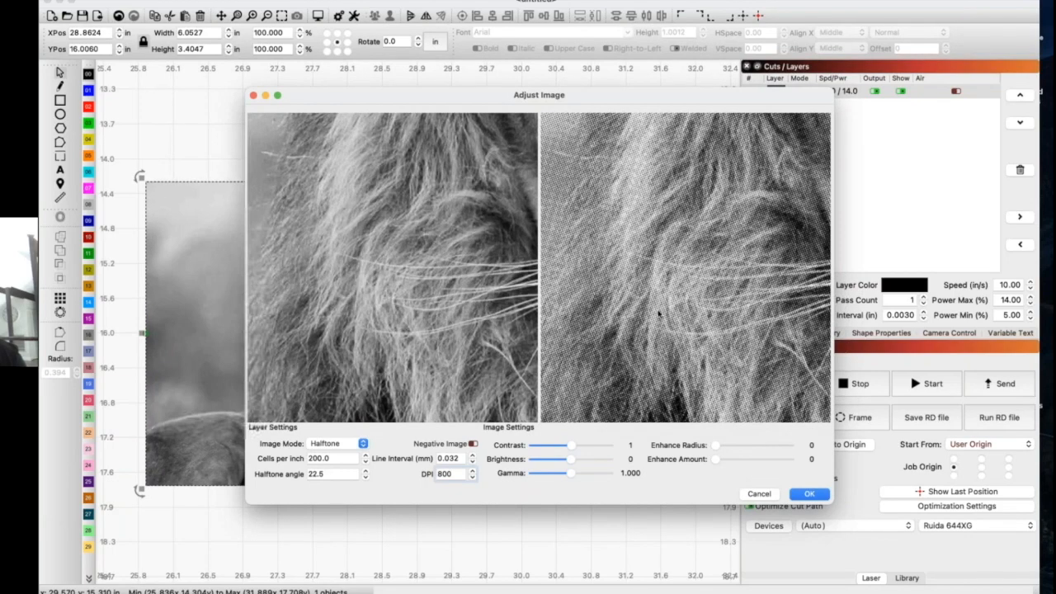
scroll(658, 314, "down", 2)
scroll(658, 314, "down", 2)
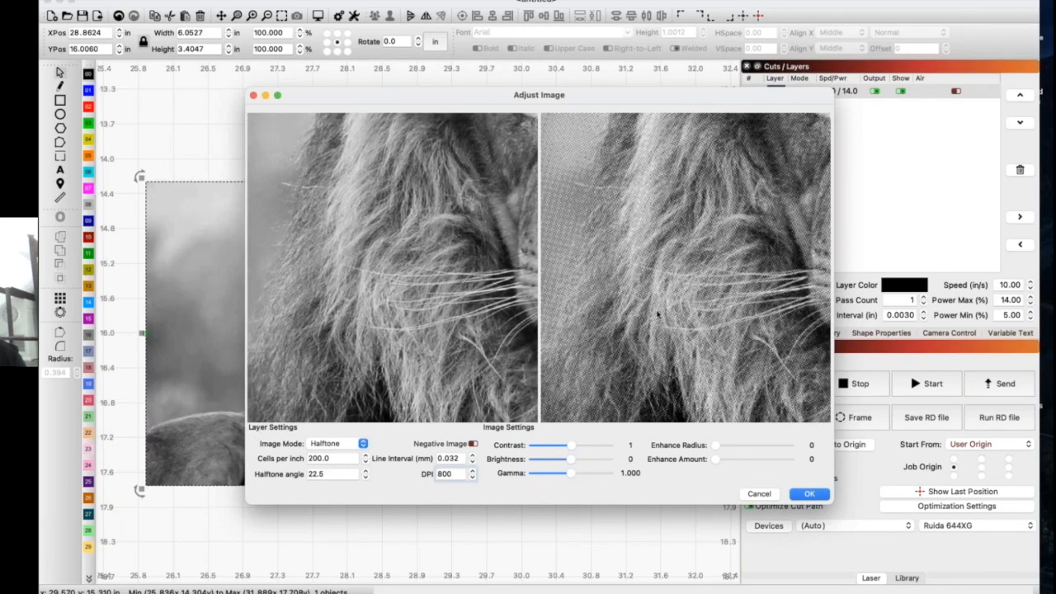
Set the lion's image mode to Stucki and inspect the dithering over the whole face and in the fine fur
left_click(362, 444)
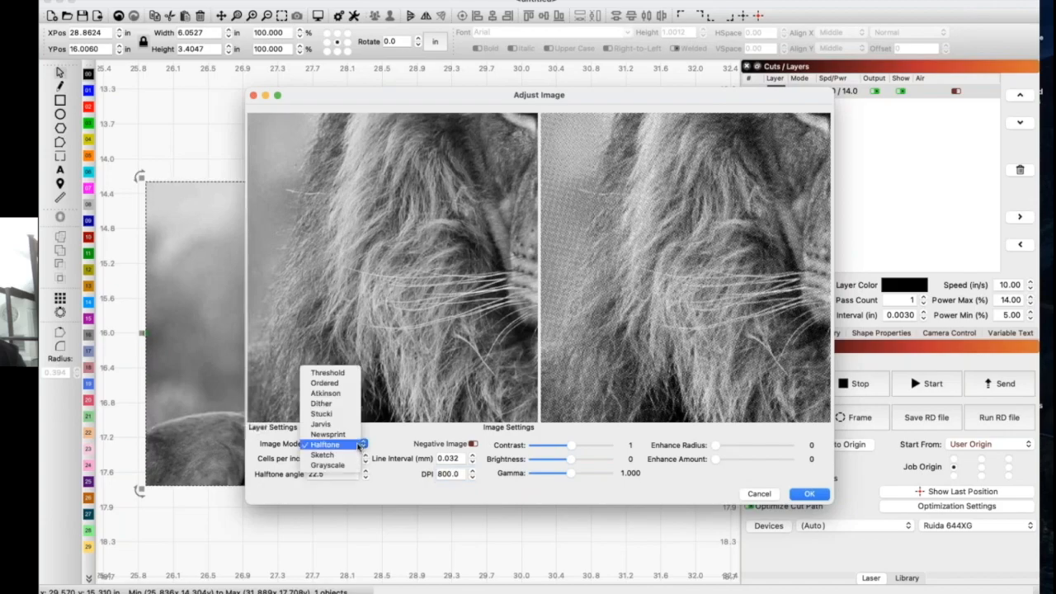
left_click(323, 414)
scroll(638, 325, "down", 5)
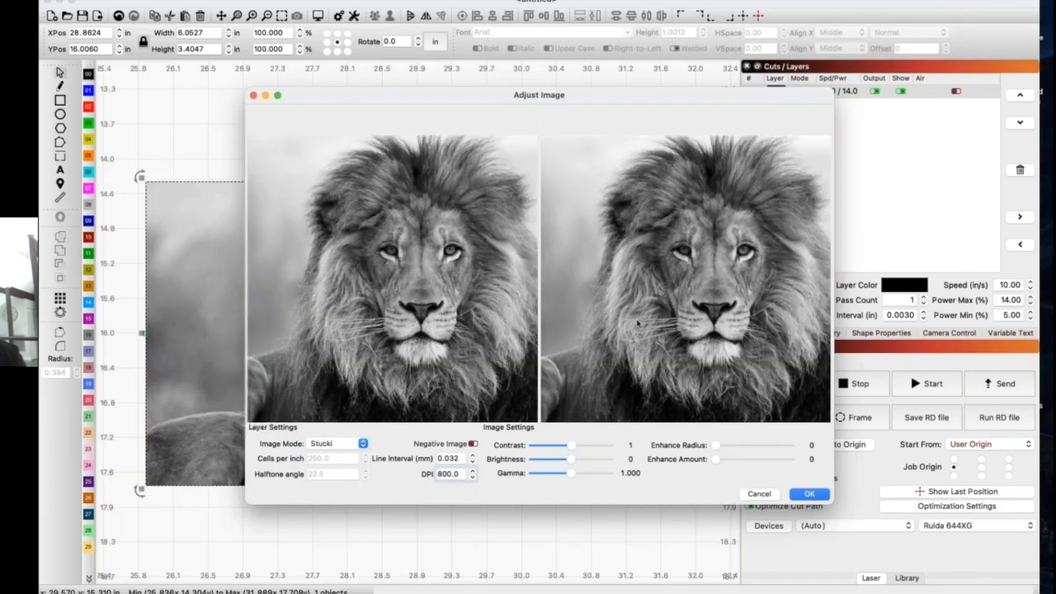
scroll(640, 324, "up", 5)
scroll(642, 324, "up", 3)
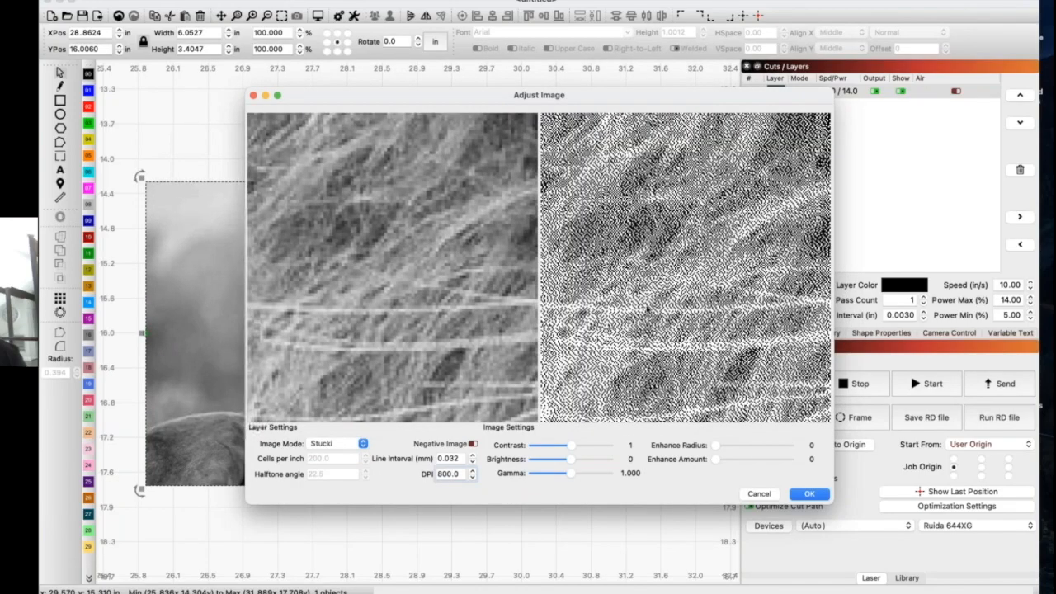
scroll(637, 312, "down", 1)
scroll(637, 311, "down", 3)
scroll(635, 310, "down", 3)
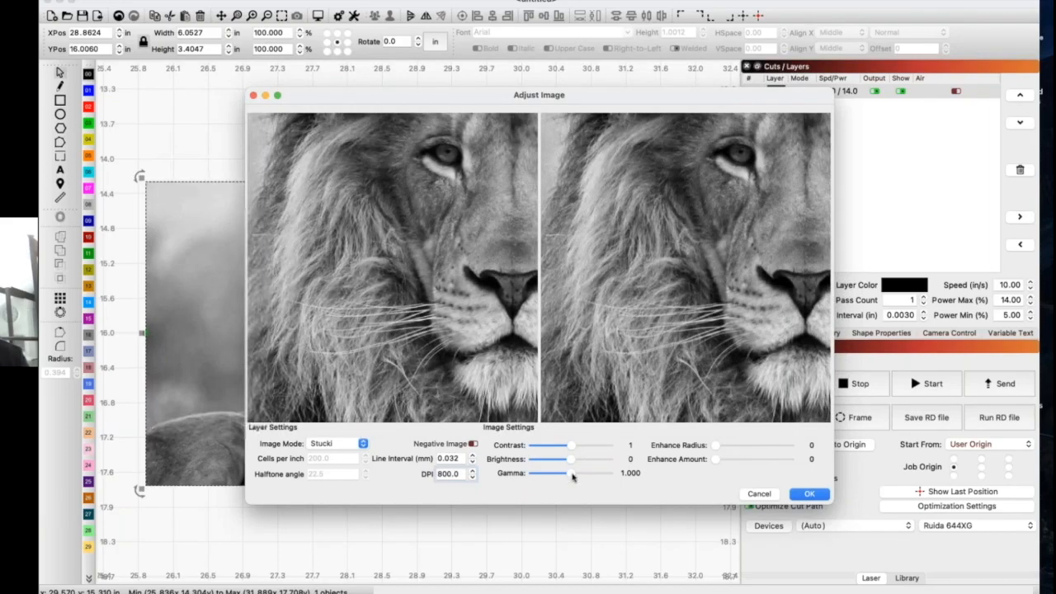
Set the lion's image mode to Jarvis and inspect the dithering in the whiskers, around the nose and across the whole face
left_click(362, 443)
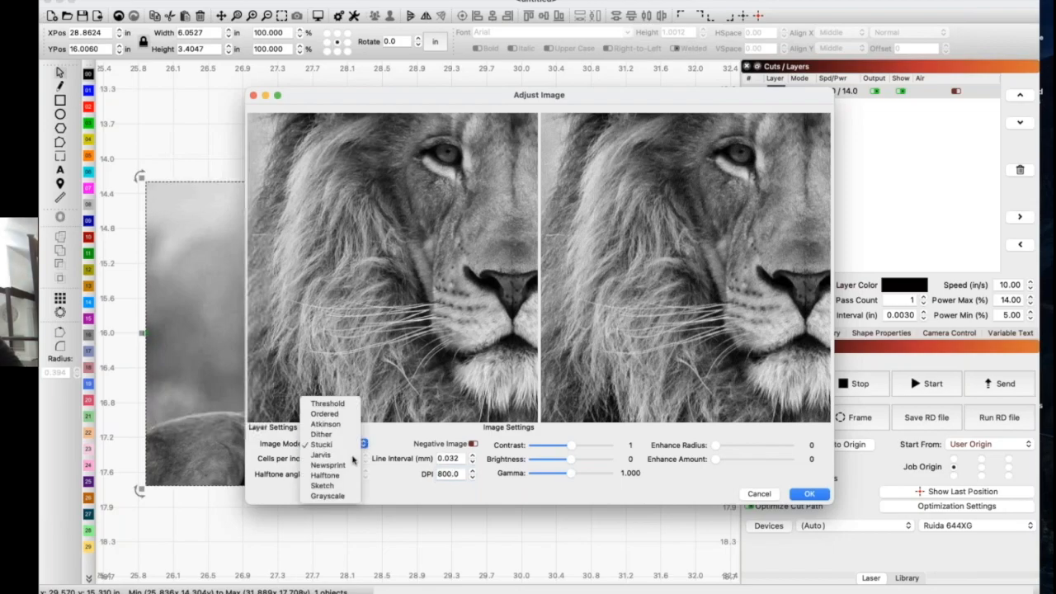
left_click(353, 459)
scroll(676, 333, "down", 2)
scroll(675, 333, "up", 6)
scroll(676, 332, "up", 2)
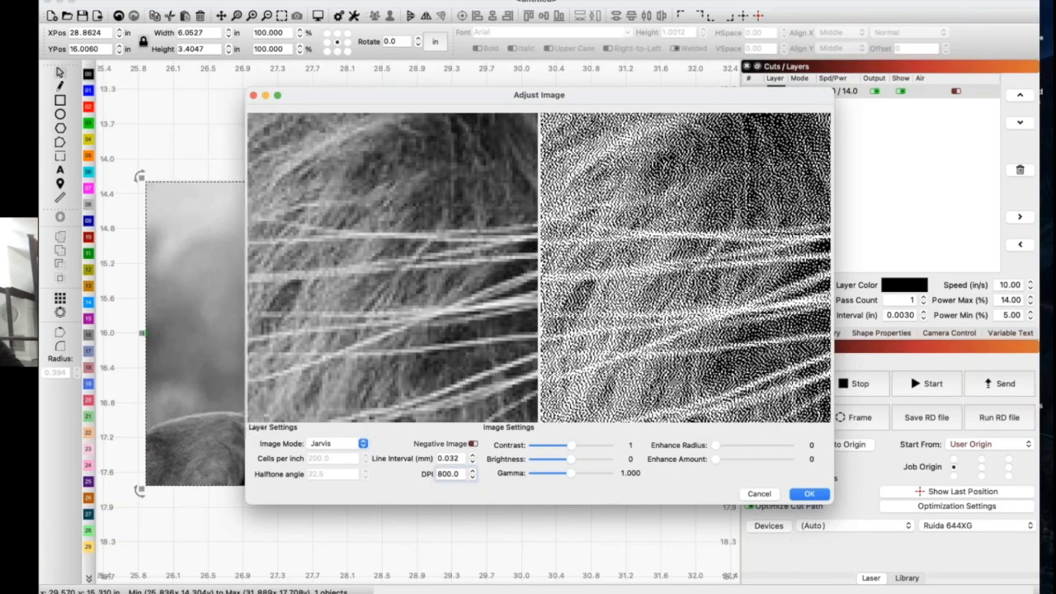
scroll(569, 372, "down", 4)
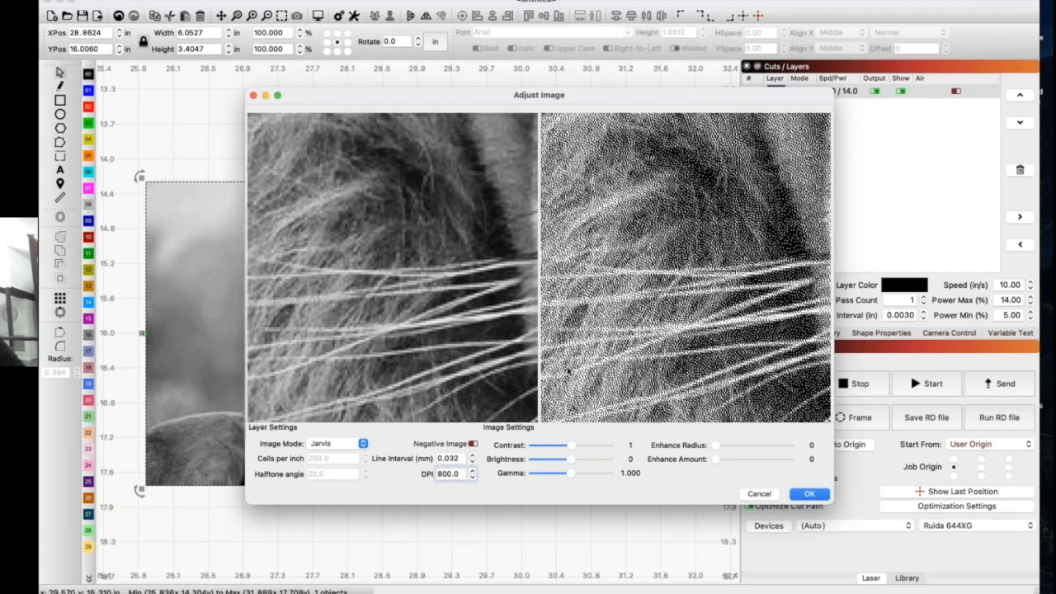
scroll(568, 370, "down", 3)
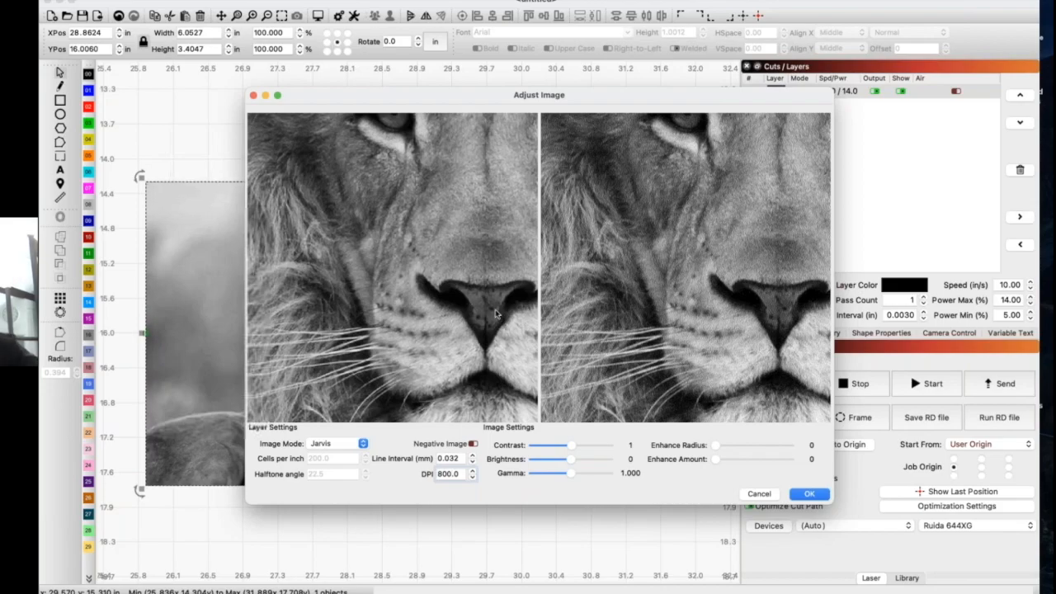
scroll(495, 318, "up", 5)
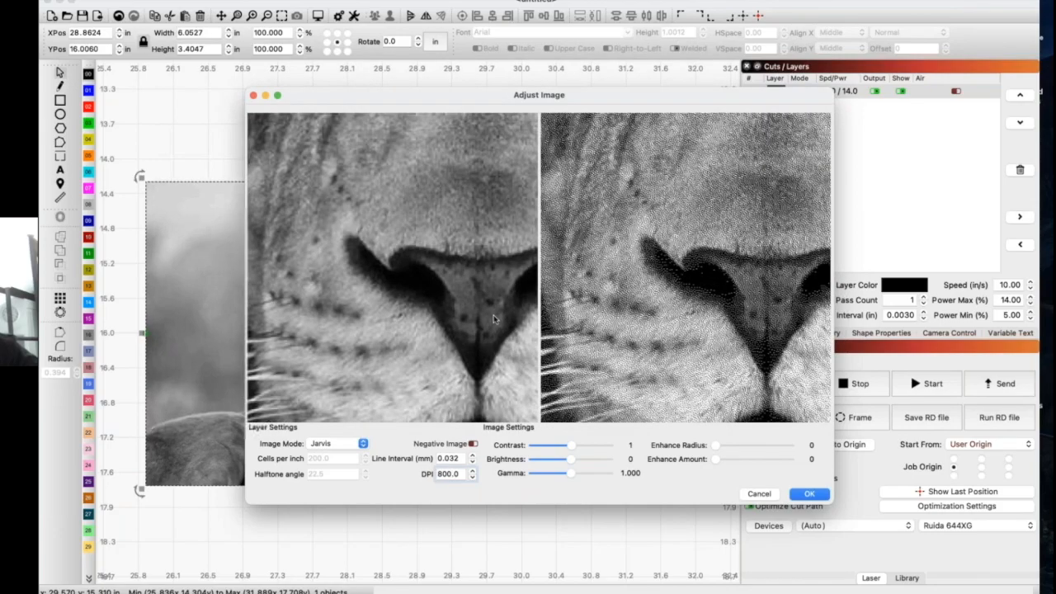
scroll(494, 320, "down", 3)
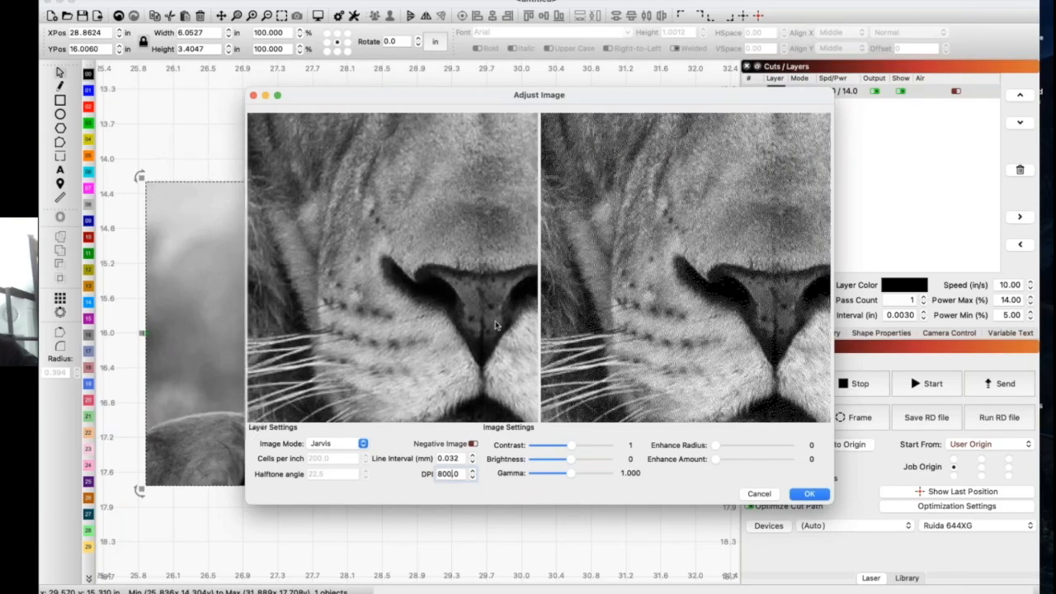
scroll(495, 322, "down", 3)
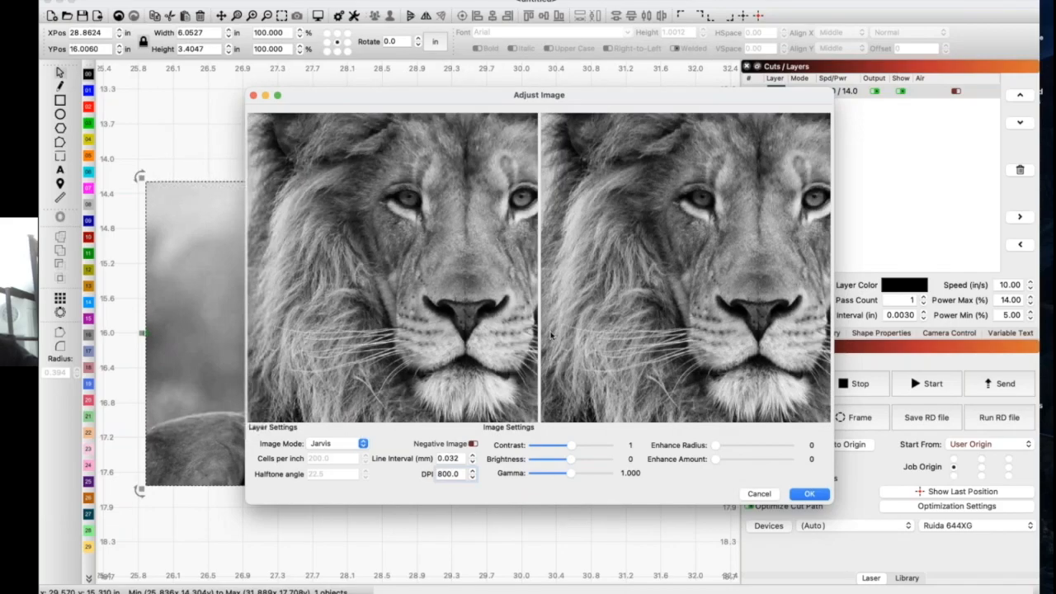
scroll(486, 324, "down", 1)
Try the negative version of the lion, restore the positive one and apply the image adjustments
left_click(472, 444)
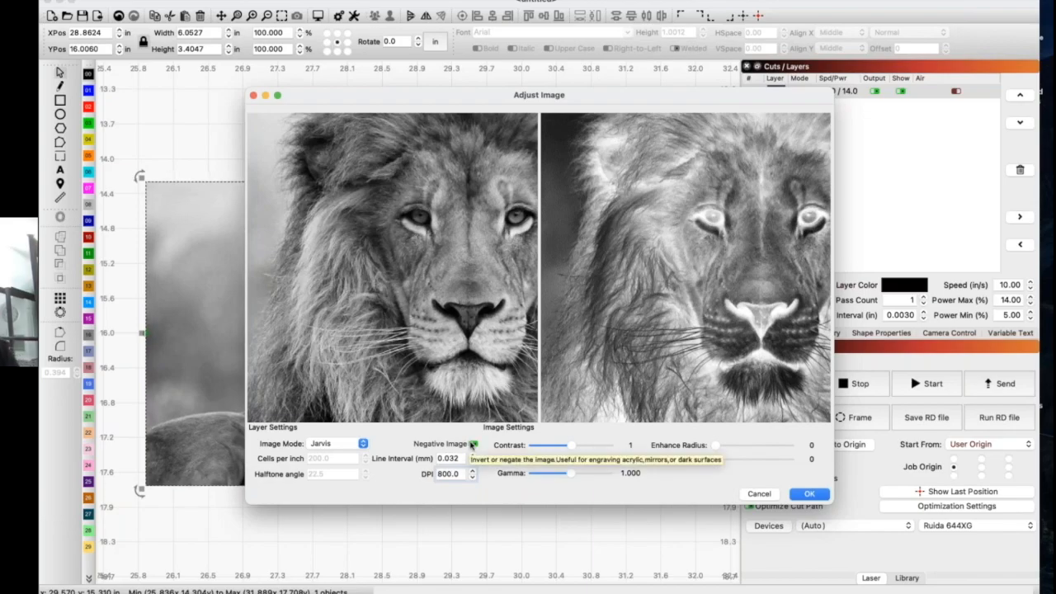
left_click(473, 444)
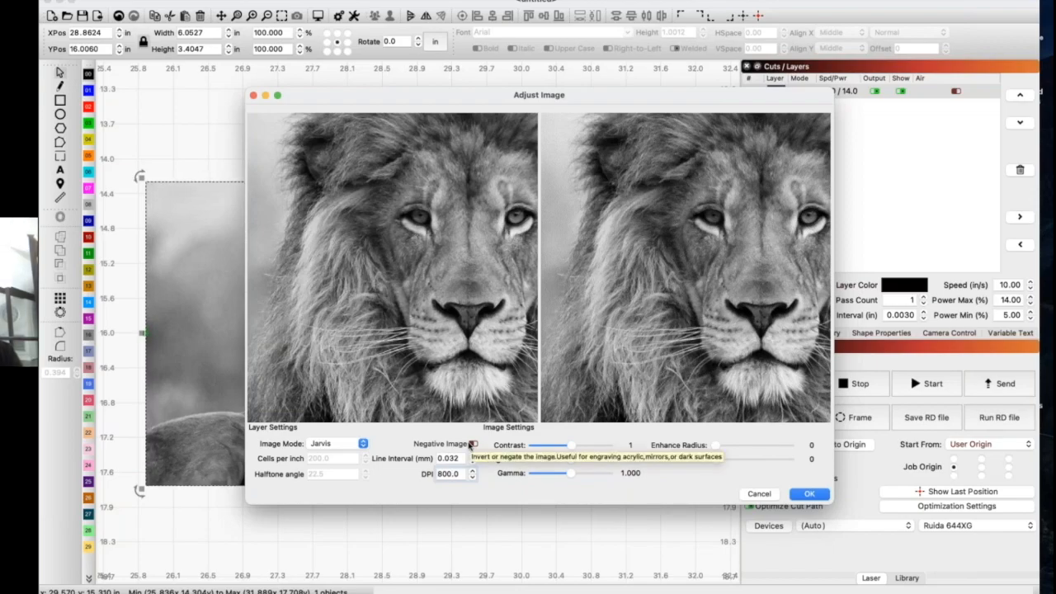
left_click(808, 495)
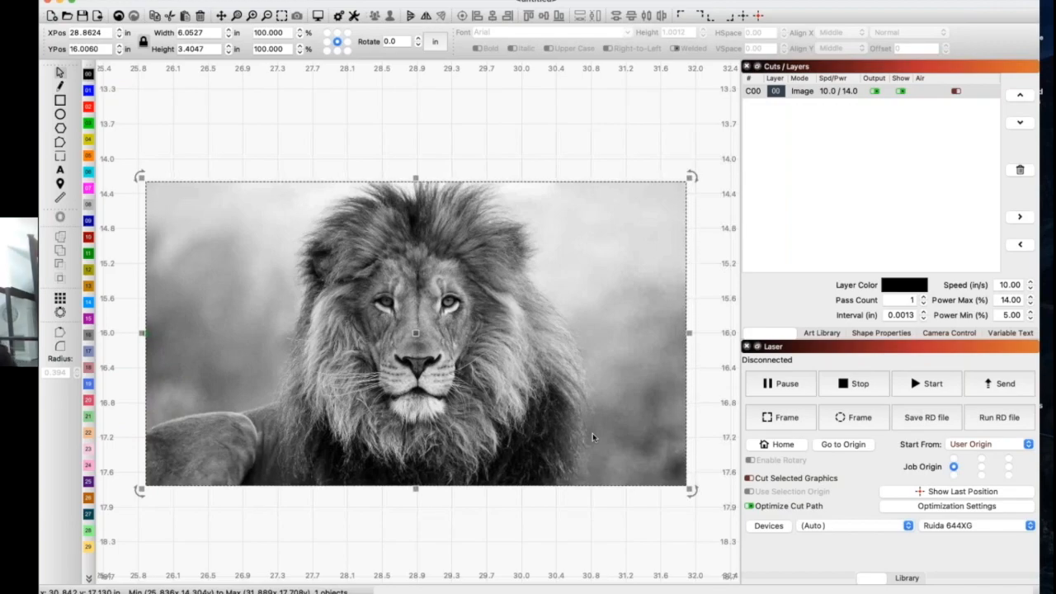
Switch to Safari and search Google for "lion photo high resolution"
mouse_move(203, 570)
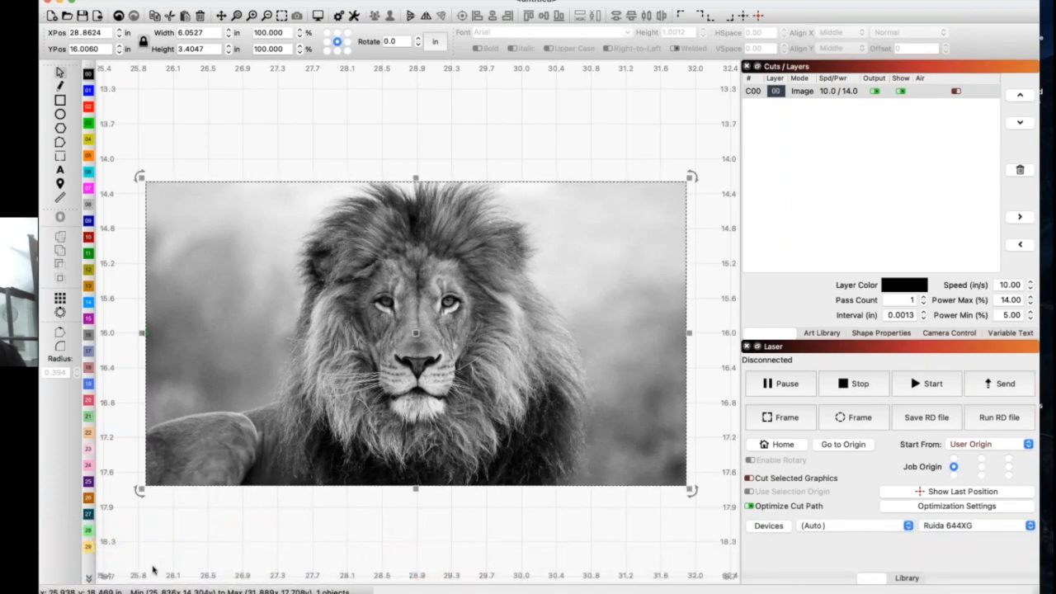
mouse_move(147, 581)
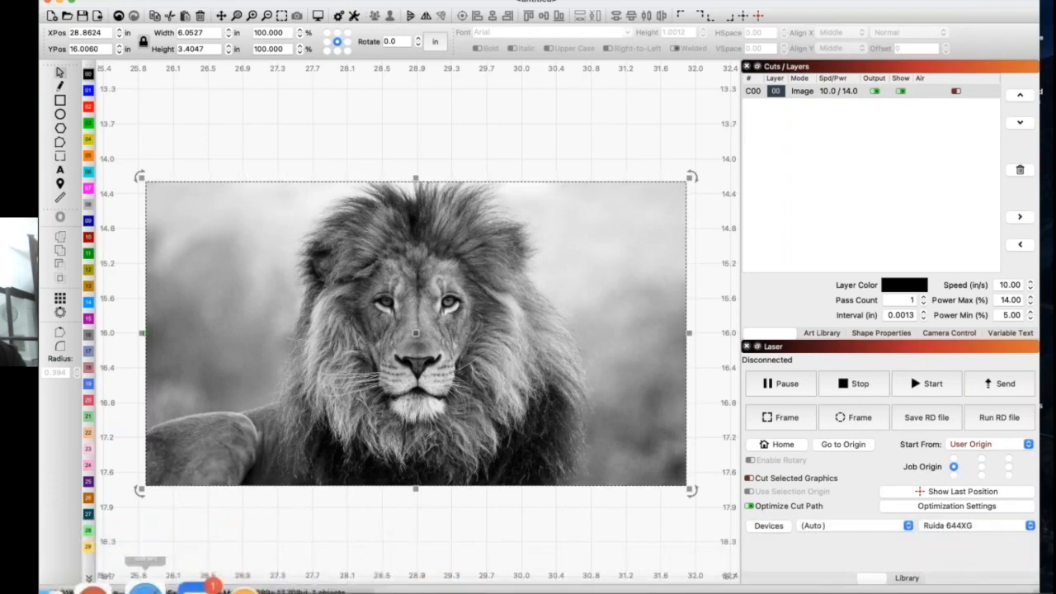
left_click(148, 588)
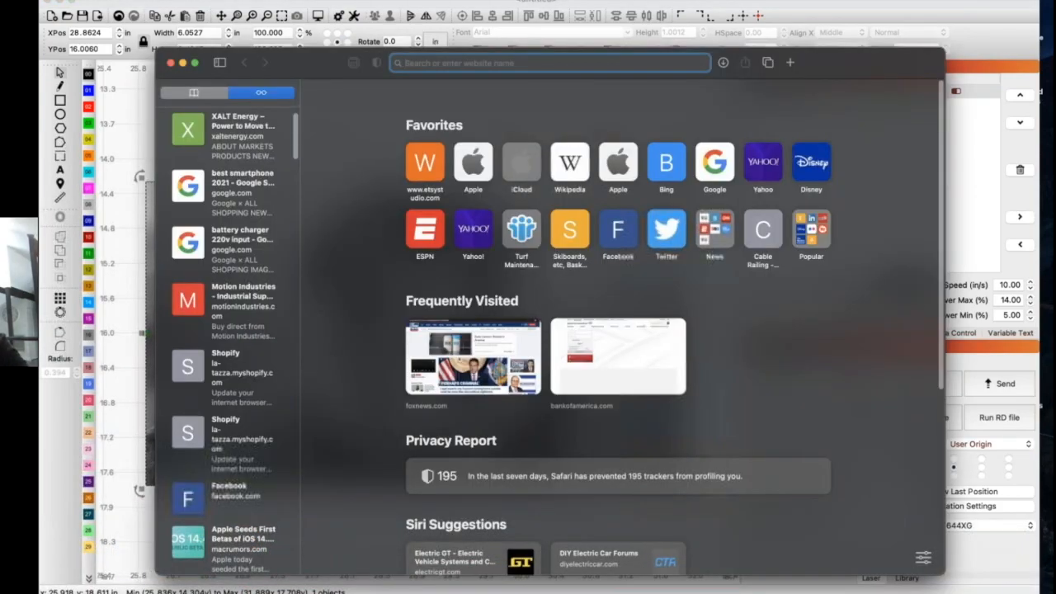
type("lin")
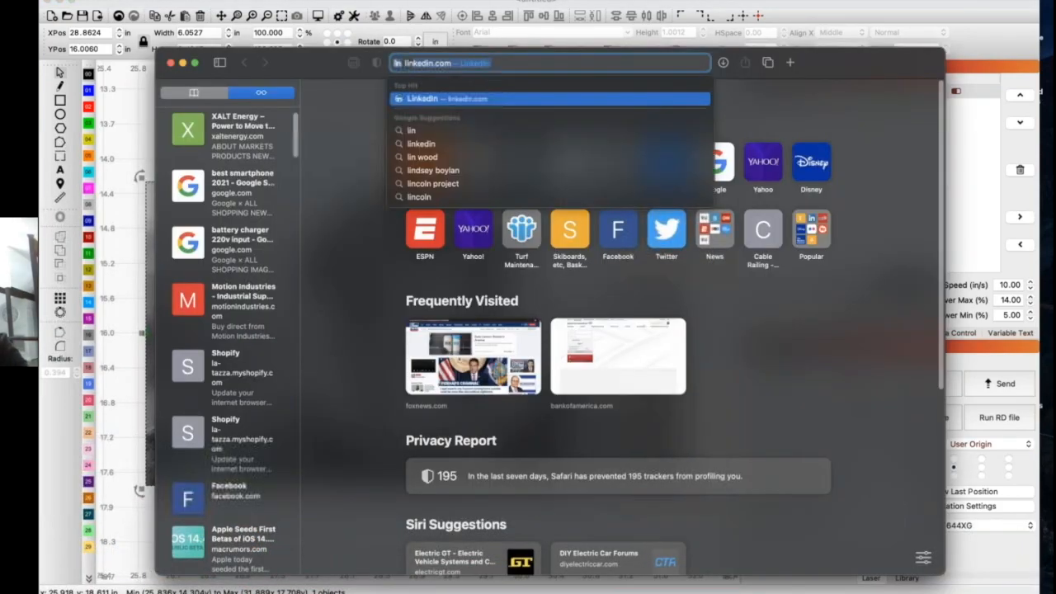
key("BackSpace")
key("BackSpace")
type("on ph")
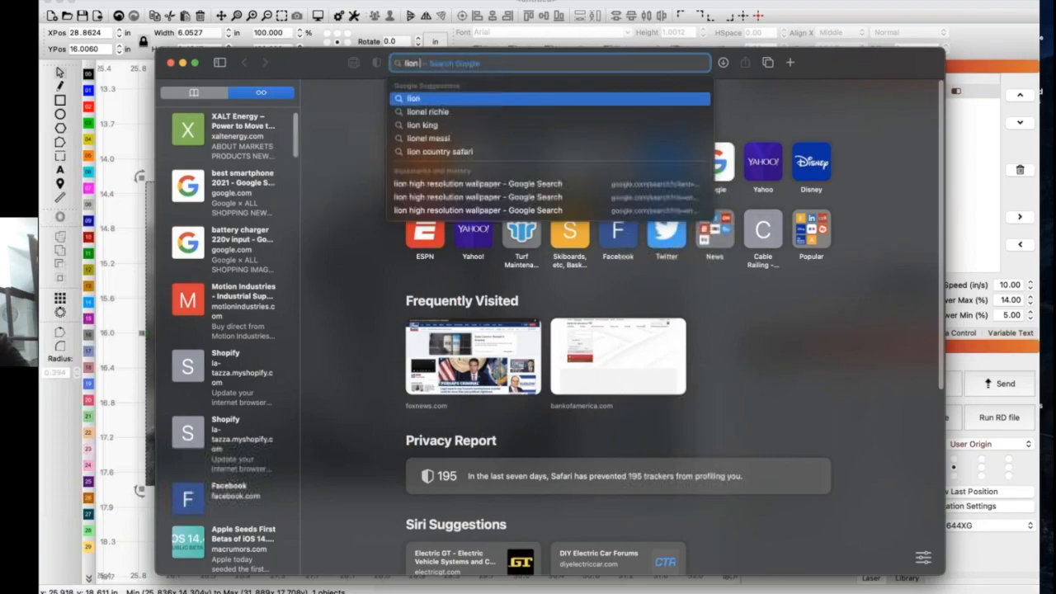
type("o")
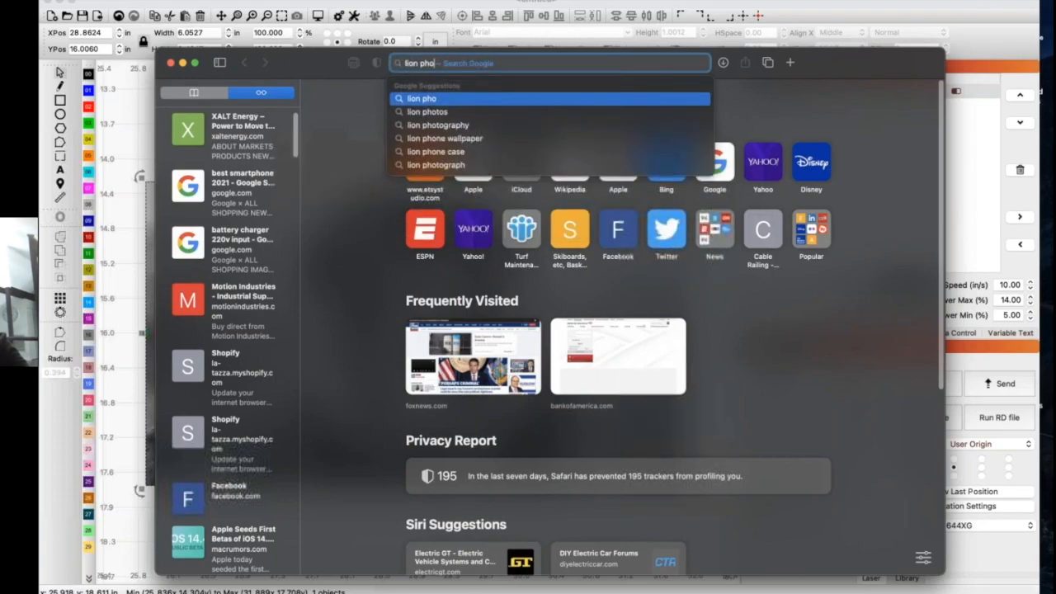
type("oto")
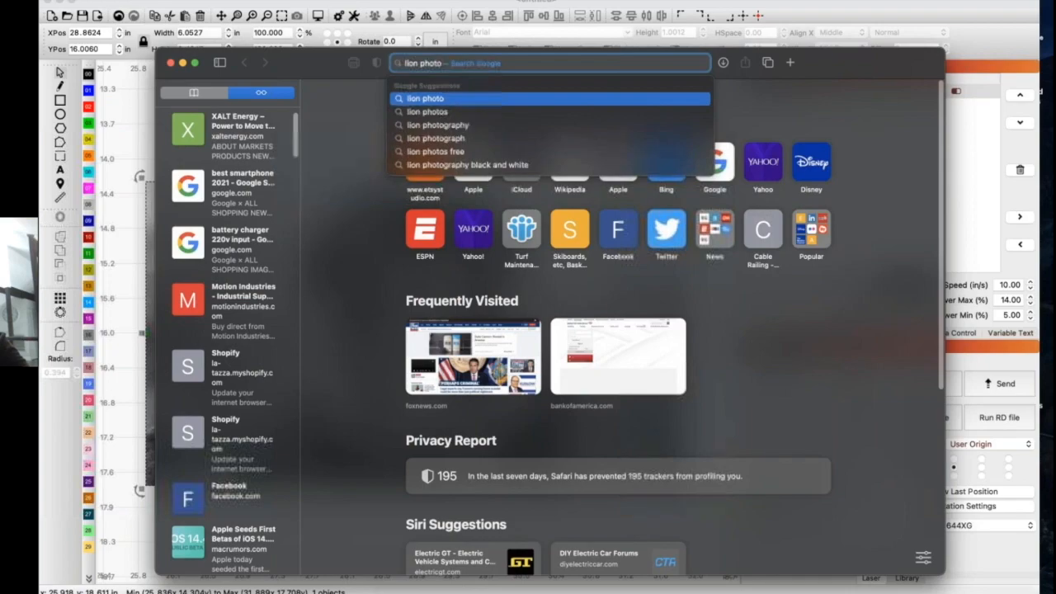
type(" hi")
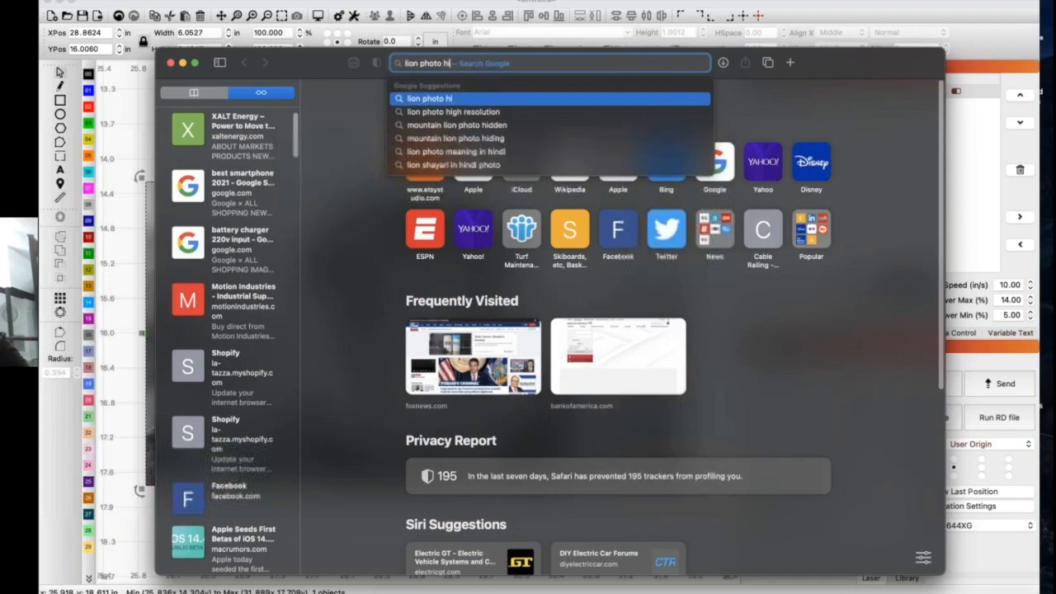
key("Down")
key("Return")
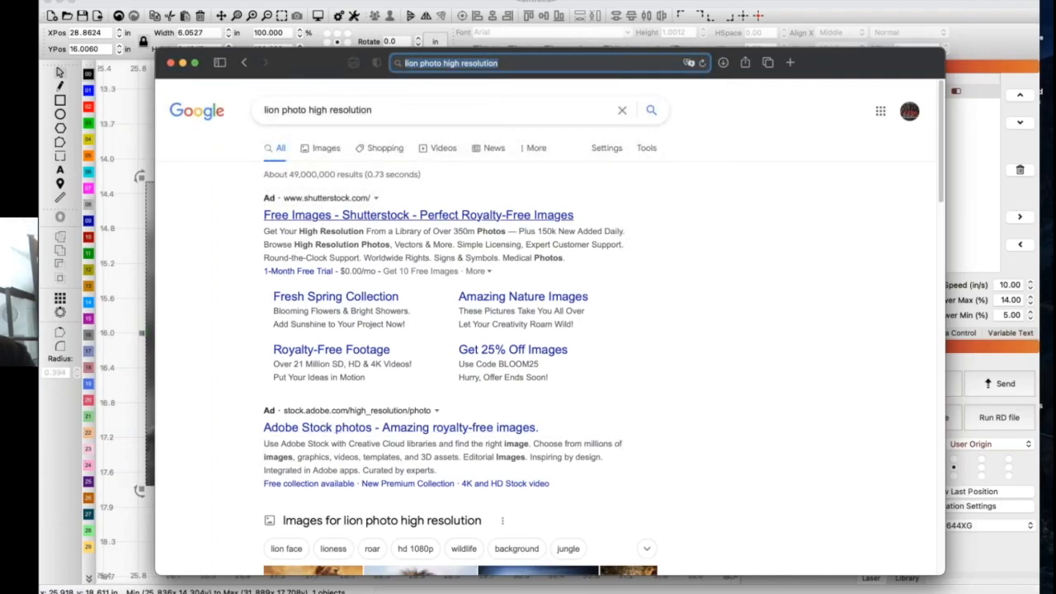
Open the Wallpaper Cave lion from the image results to check its pixel size, and close the browser window
left_click(327, 148)
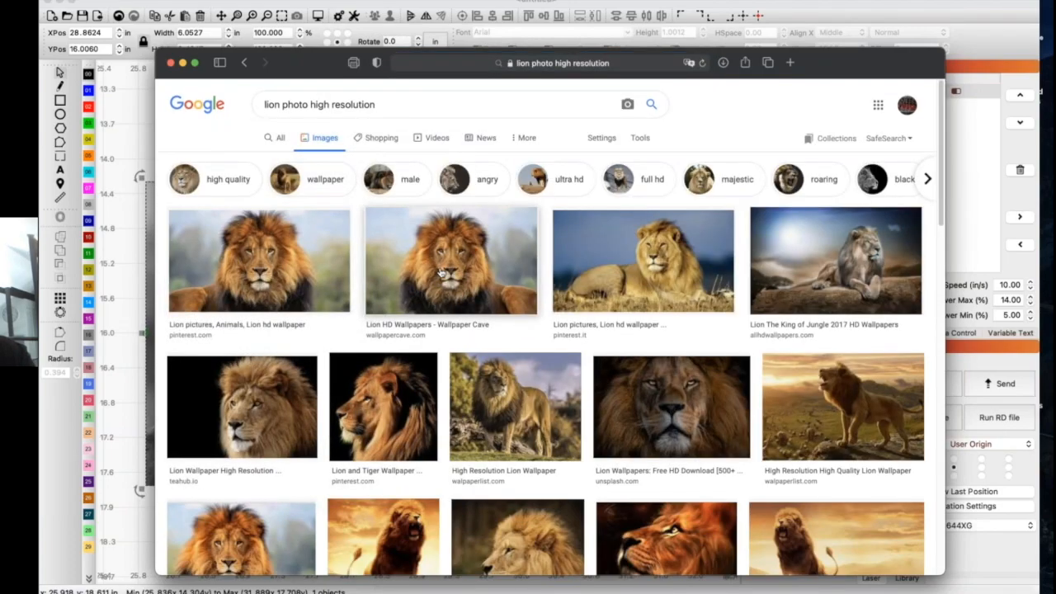
left_click(441, 272)
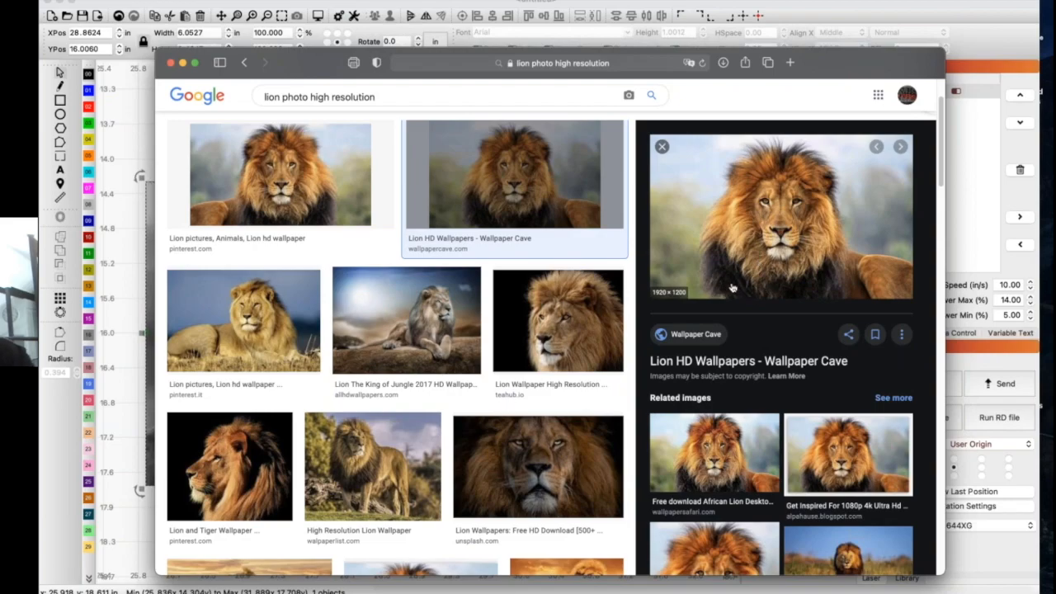
left_click(170, 63)
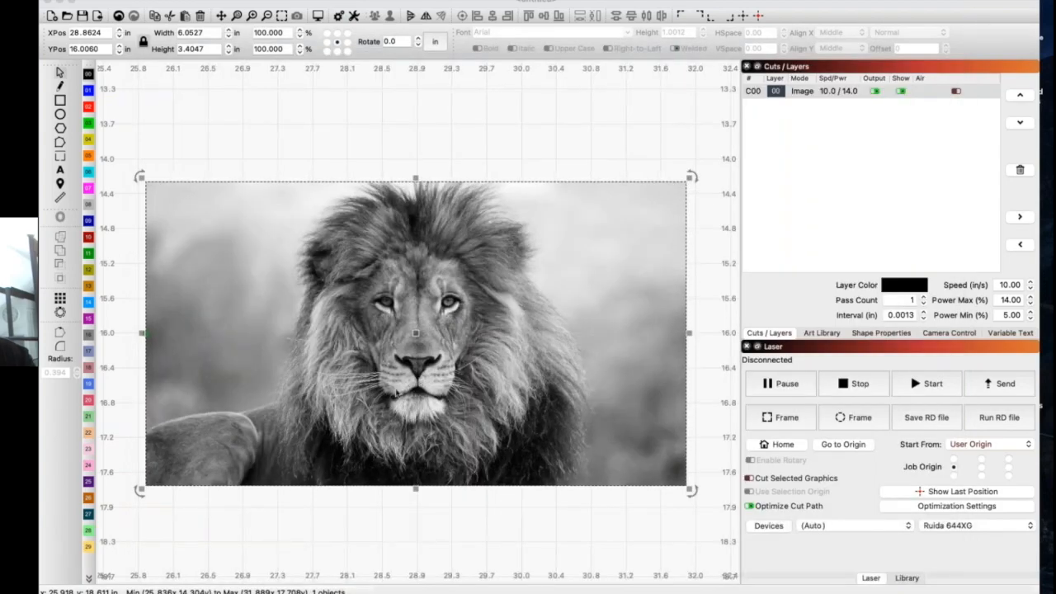
Reopen the lion's image adjustments, compare the Jarvis dithering with the original in the shoulder and fur, and close the dialog
scroll(395, 365, "up", 2)
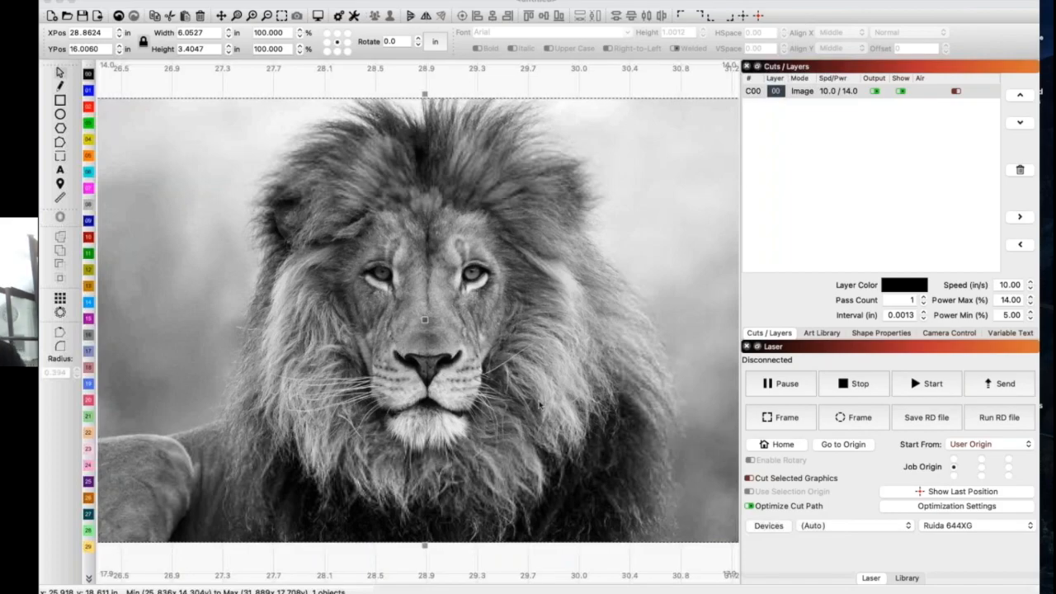
scroll(512, 386, "down", 1)
scroll(714, 219, "up", 3)
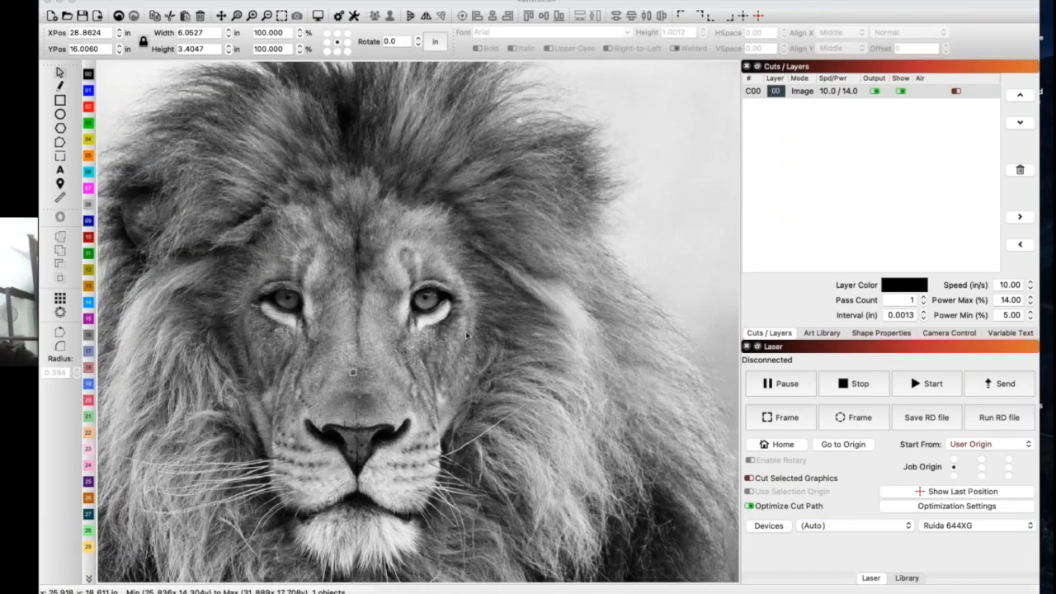
scroll(430, 336, "down", 1)
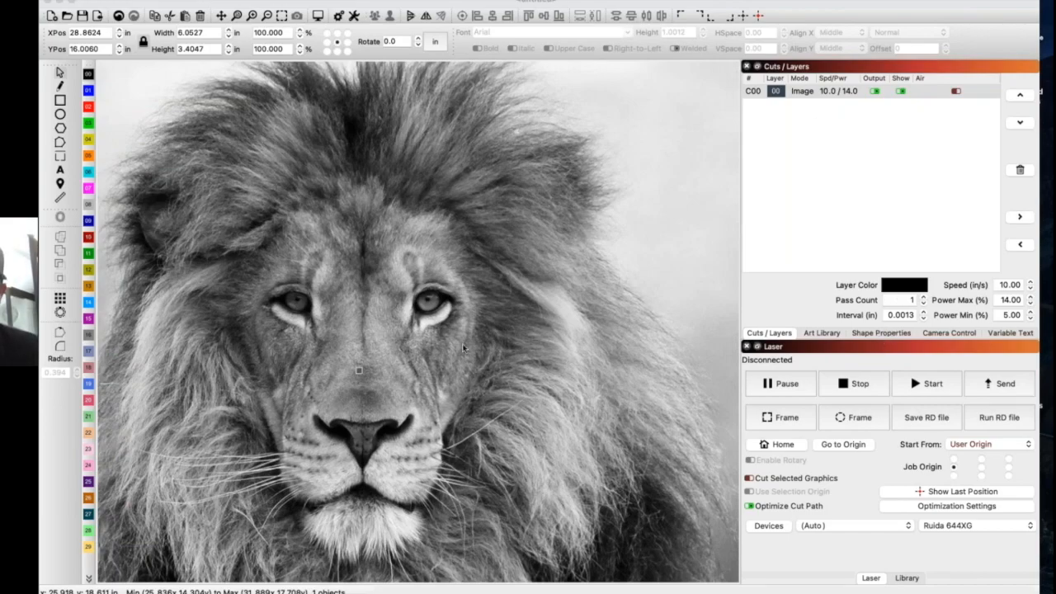
right_click(437, 343)
left_click(406, 346)
right_click(405, 345)
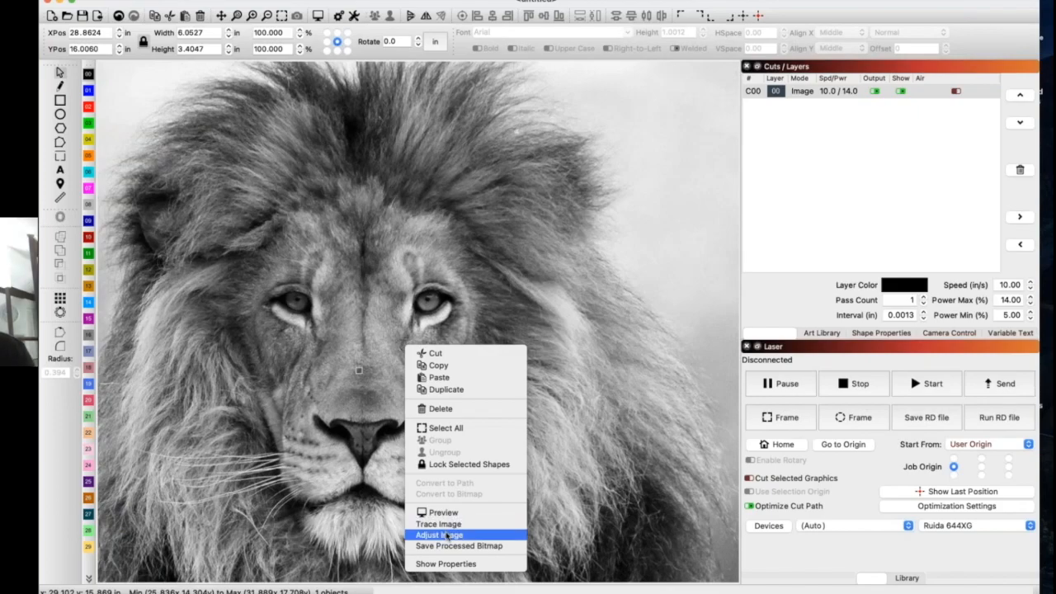
left_click(440, 534)
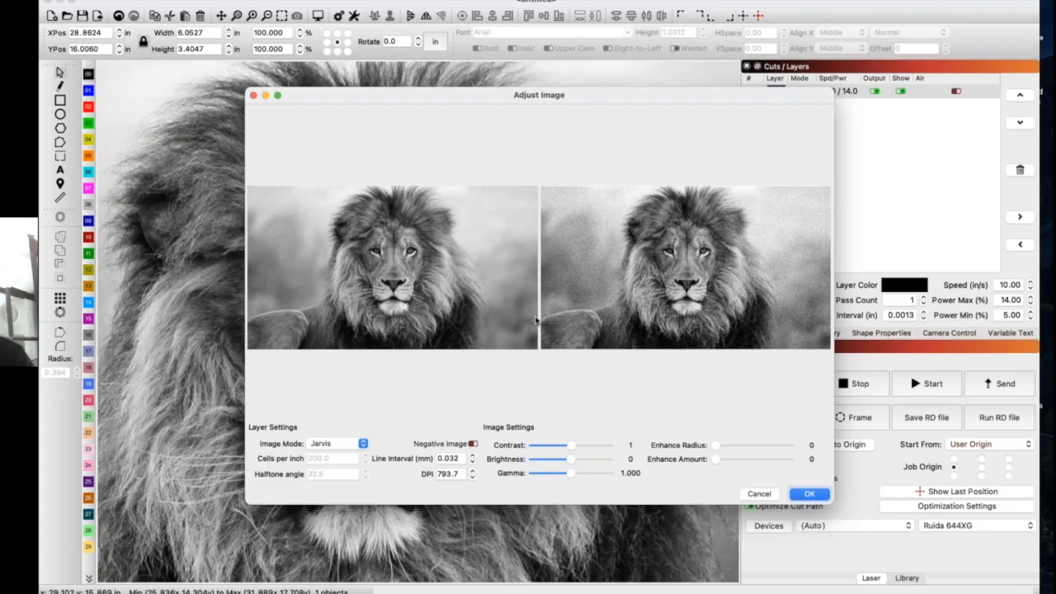
scroll(552, 306, "up", 6)
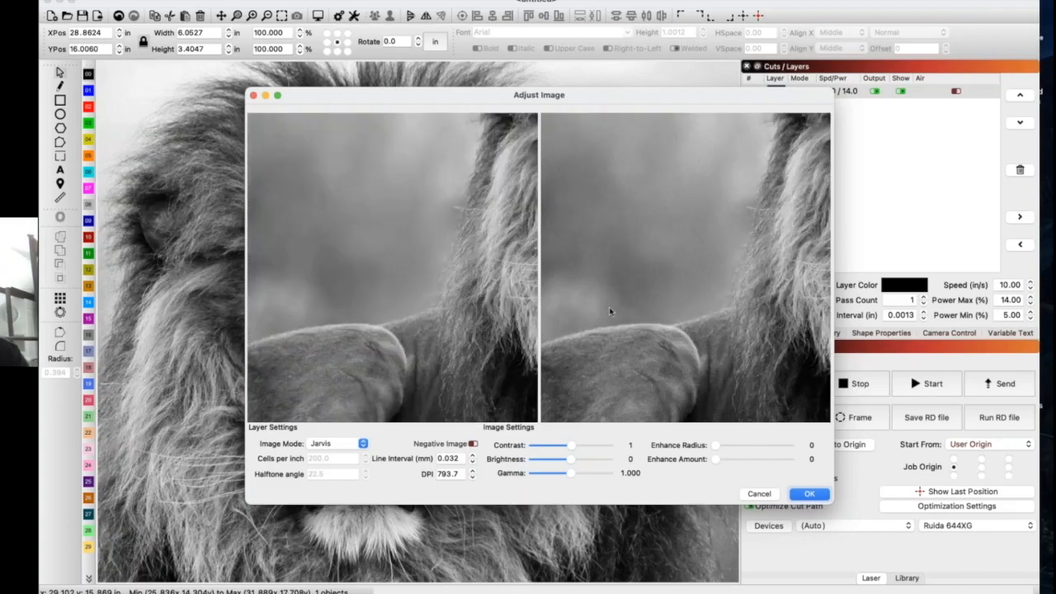
scroll(616, 308, "down", 2)
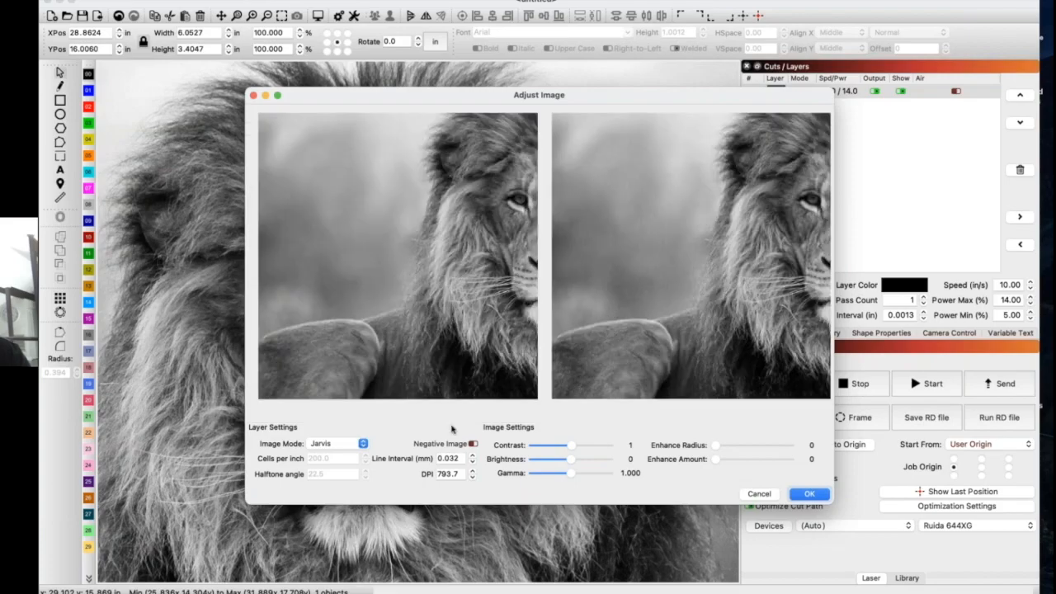
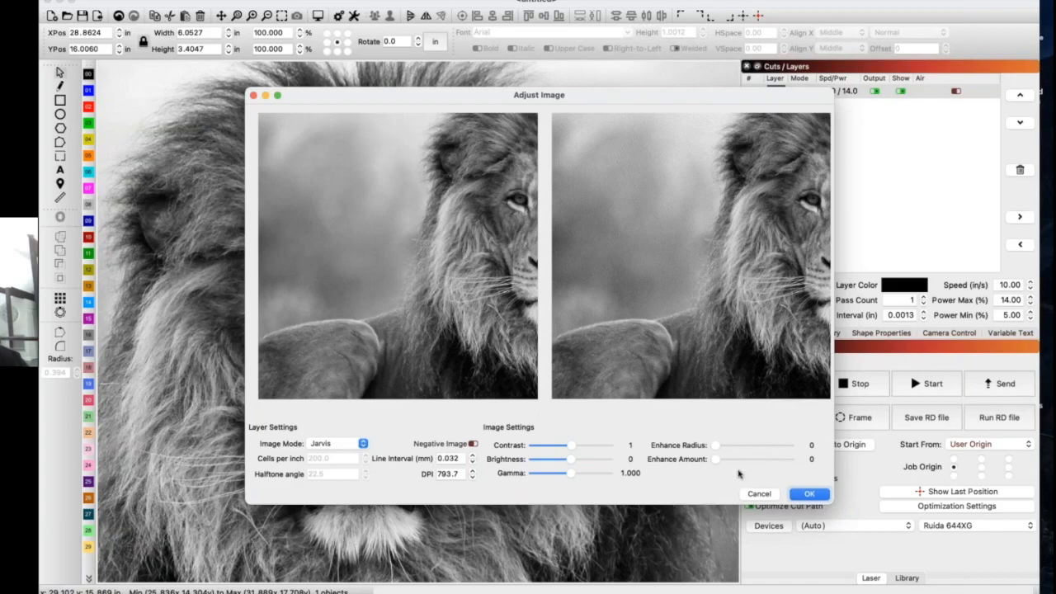
scroll(700, 312, "up", 5)
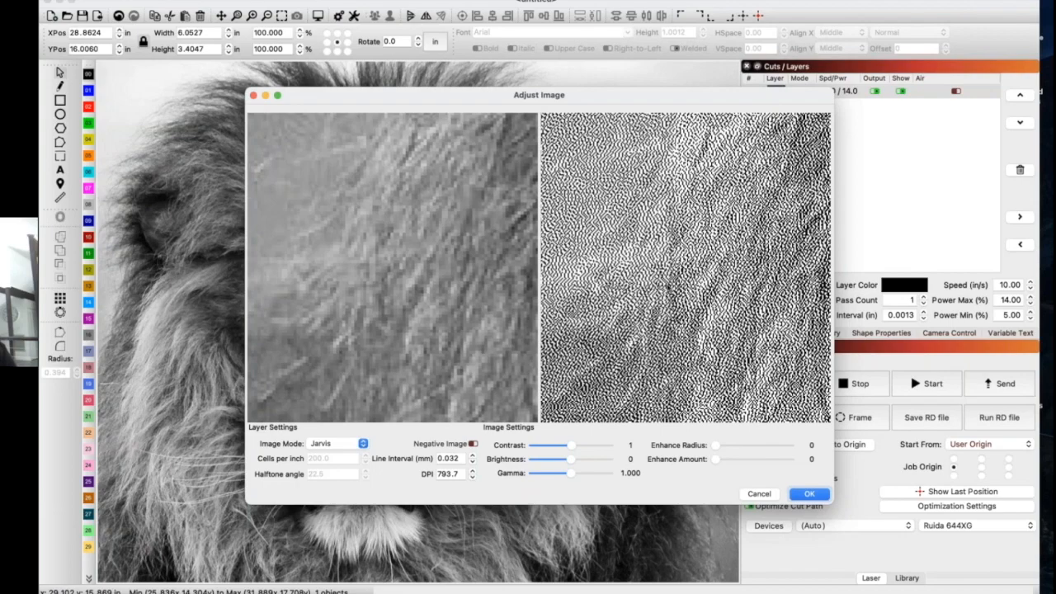
left_click(809, 495)
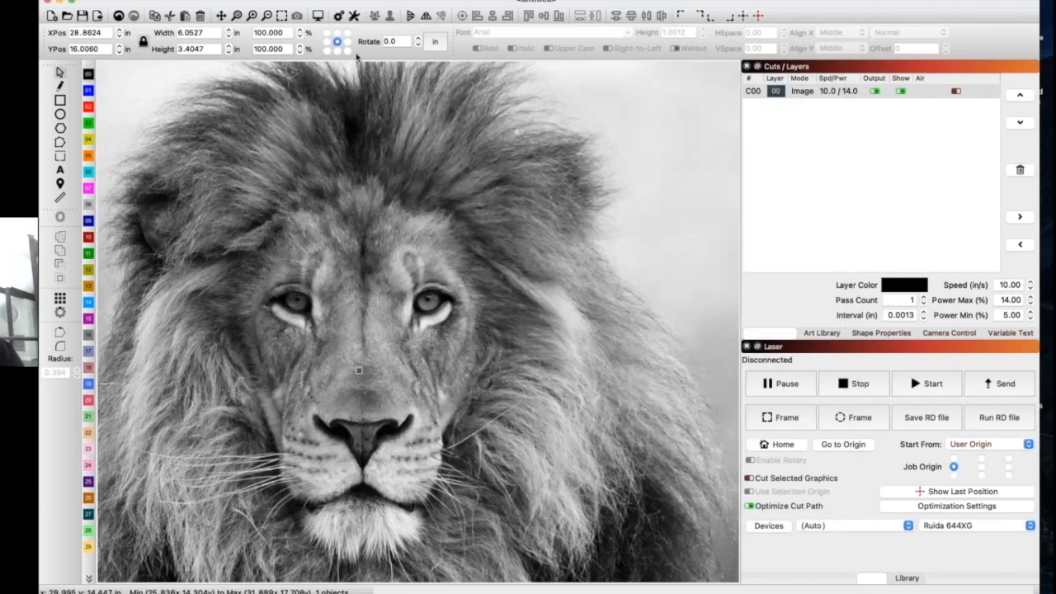
Preview the lion engraving without inverted colours, inspect the dither dots in the whiskers and fur, and close the preview
left_click(318, 17)
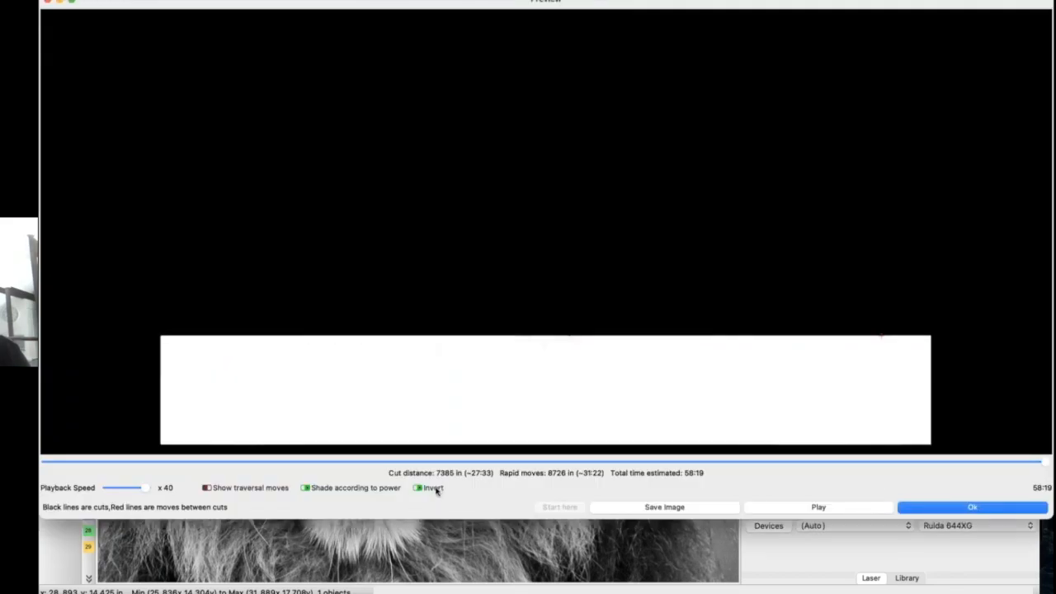
left_click(437, 489)
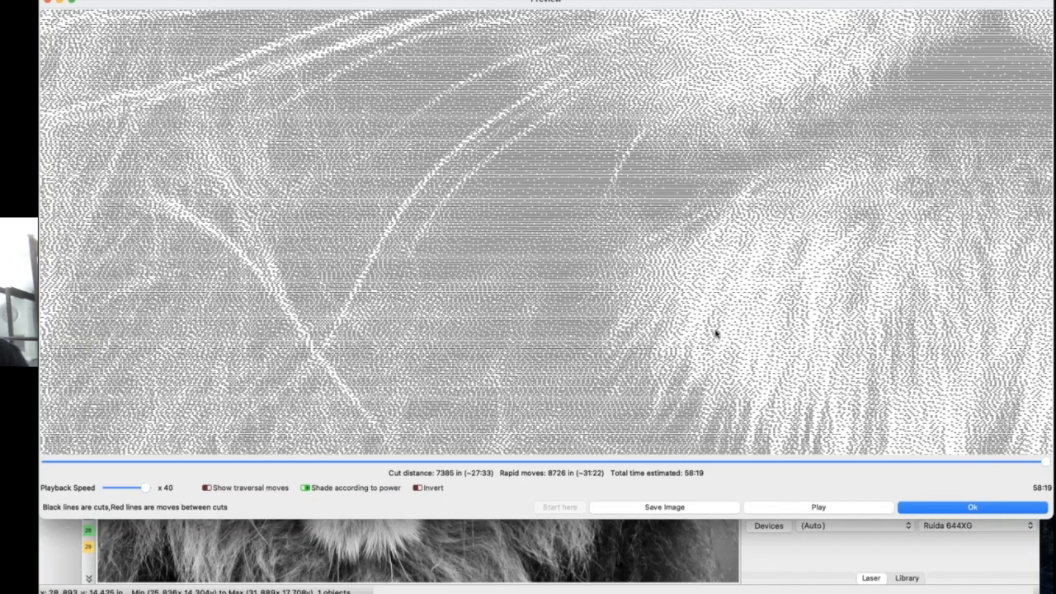
left_click(938, 510)
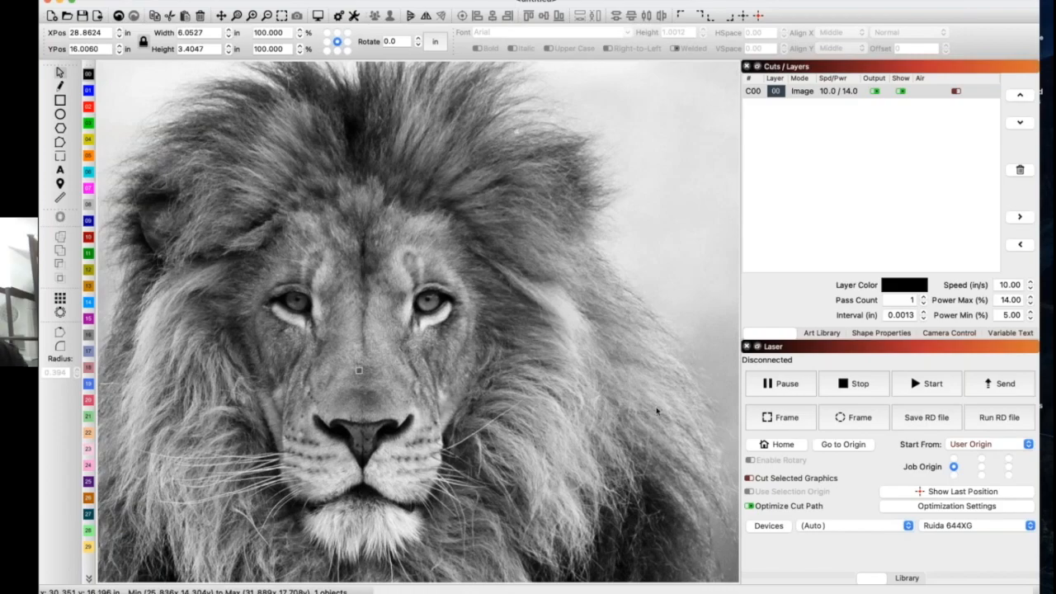
Open the cut settings of the lion's image layer, review the Jarvis engraving settings, and close them without changes
left_click(823, 97)
double_click(829, 96)
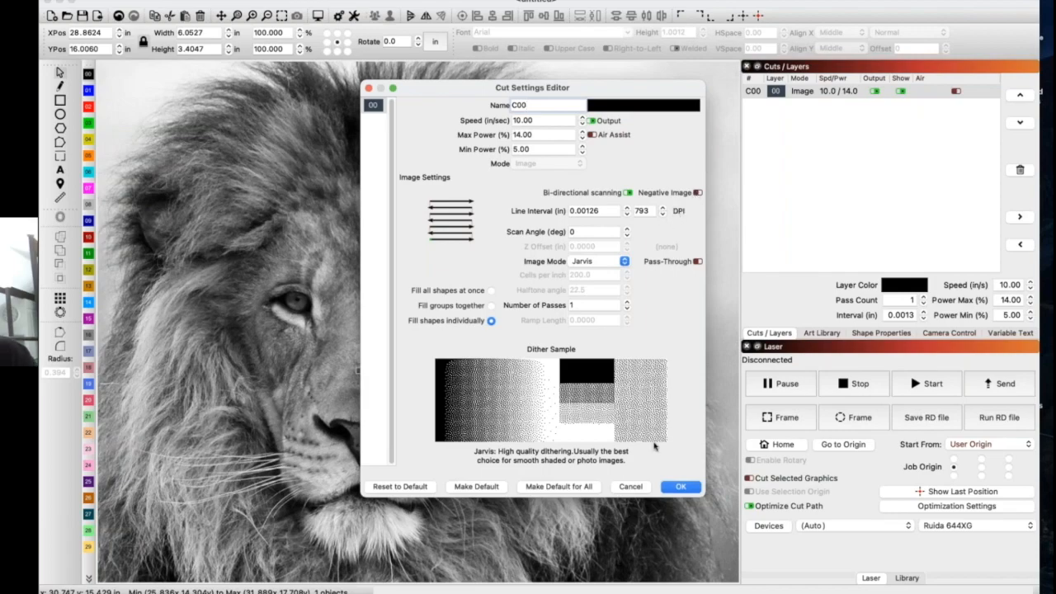
left_click(628, 490)
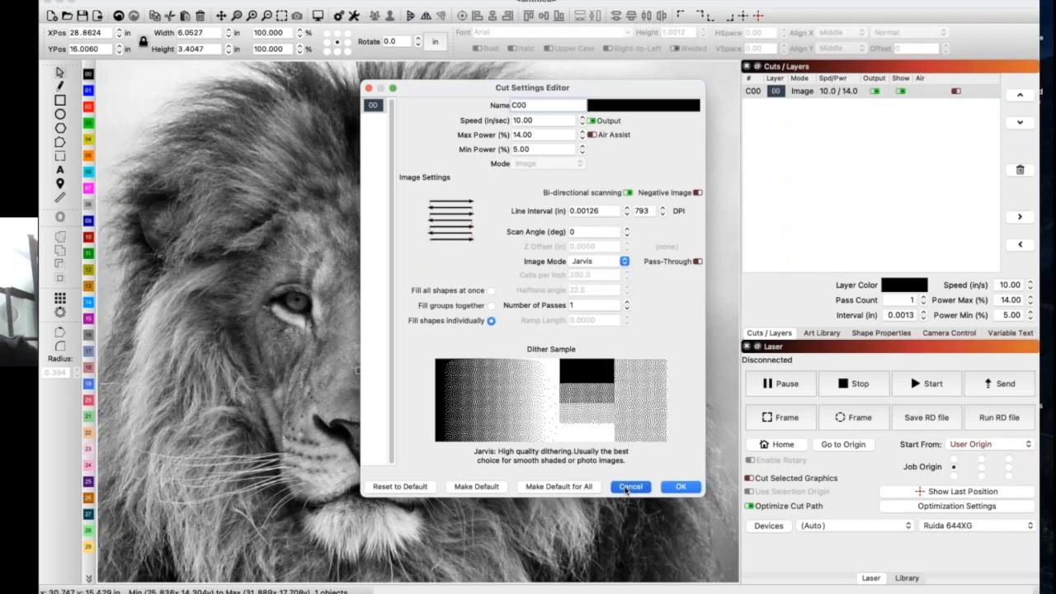
left_click(629, 487)
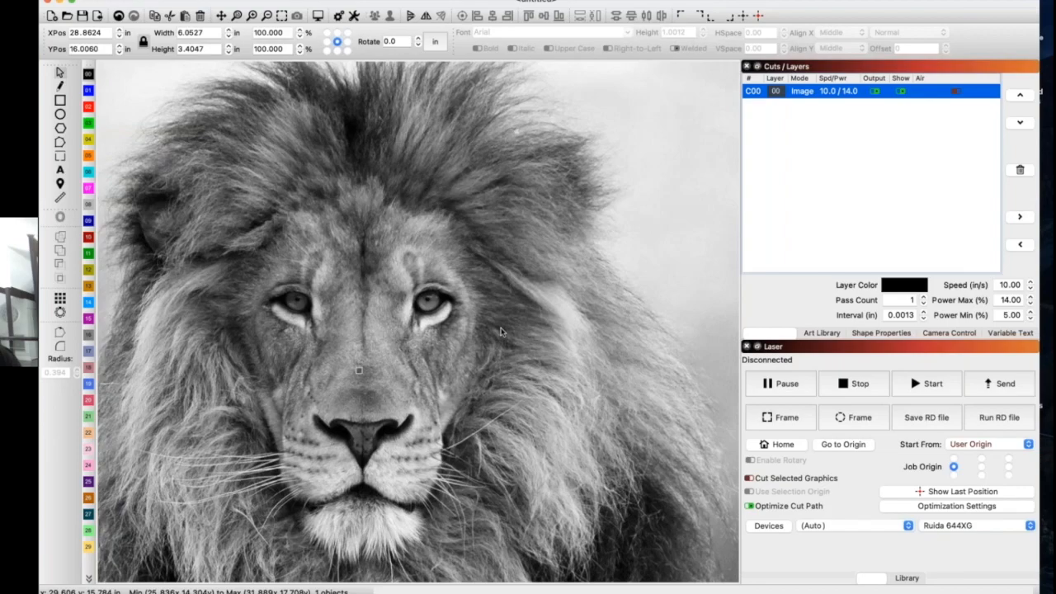
Open the lion image's shape properties and set its brightness to 4
scroll(498, 334, "down", 2)
scroll(498, 335, "down", 1)
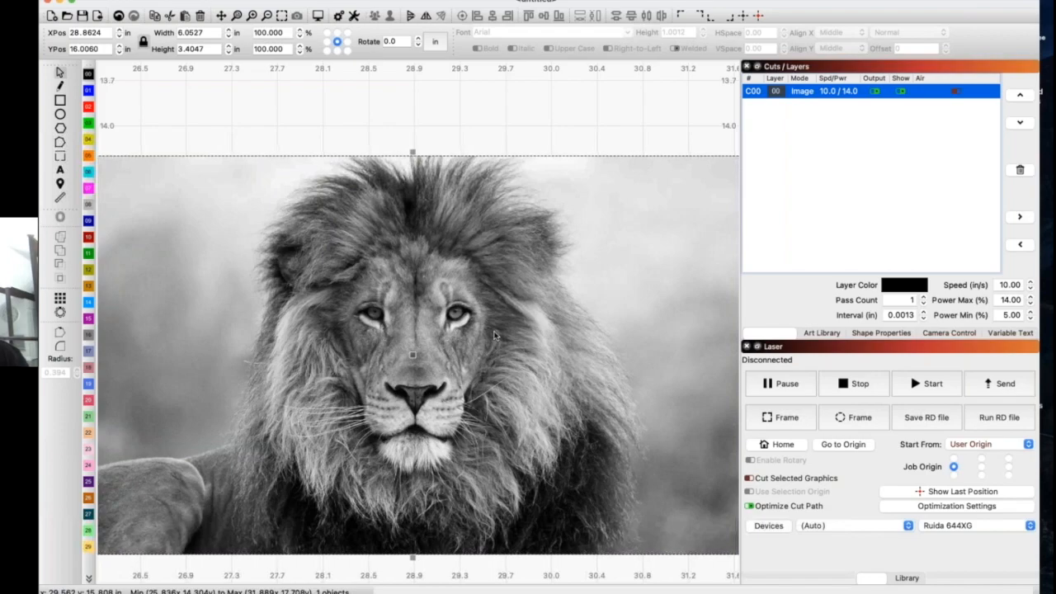
left_click(895, 333)
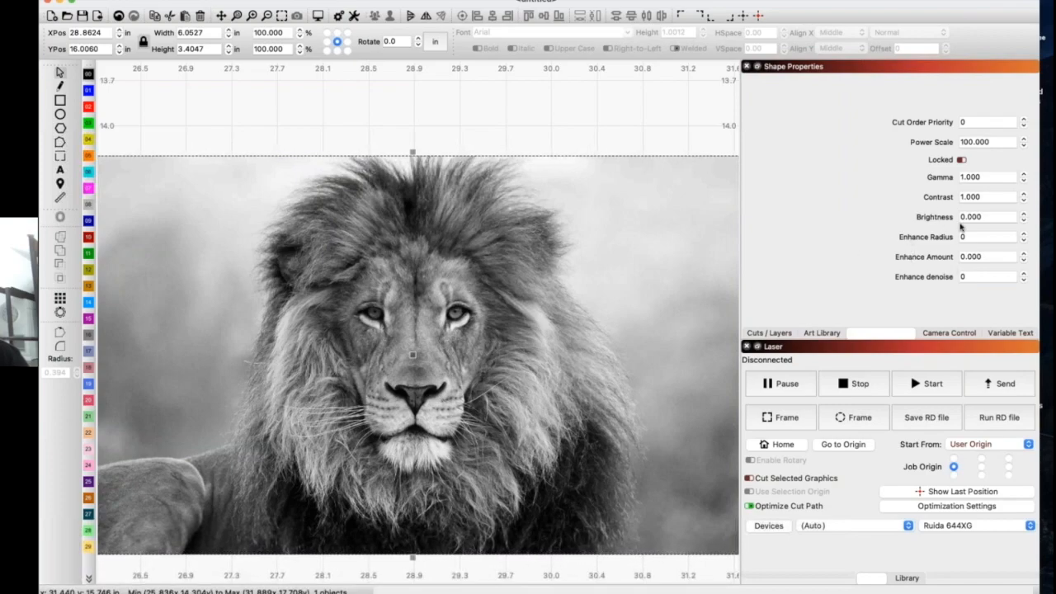
left_click(1025, 215)
left_click(1025, 216)
left_click(1025, 216)
left_click(1025, 215)
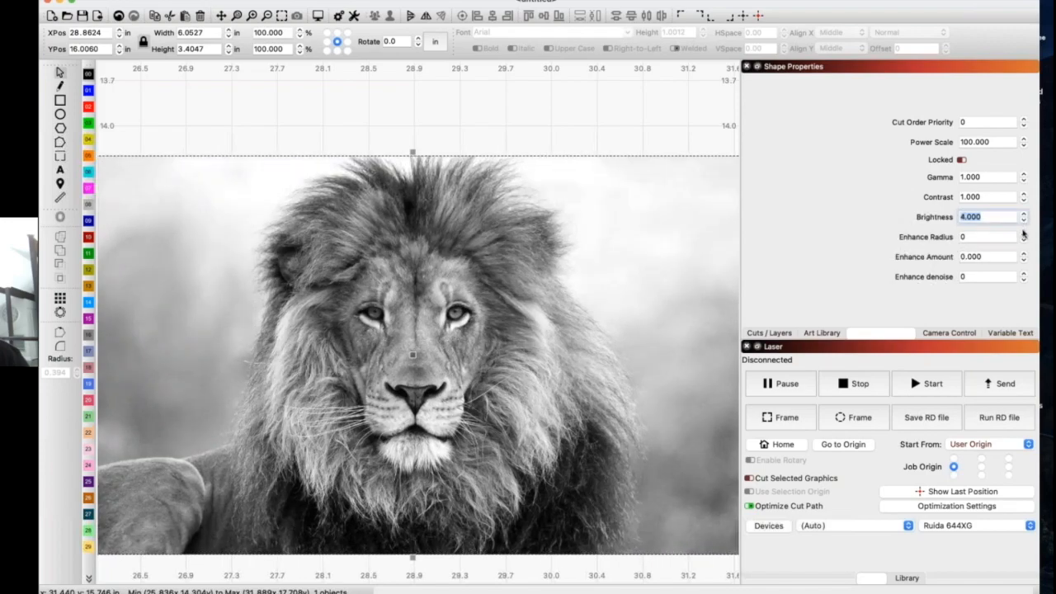
Set the lion image's enhance radius to 4 and its enhance amount to 125
left_click(1024, 235)
left_click(1025, 234)
left_click(1024, 235)
left_click(1024, 235)
left_click(1025, 235)
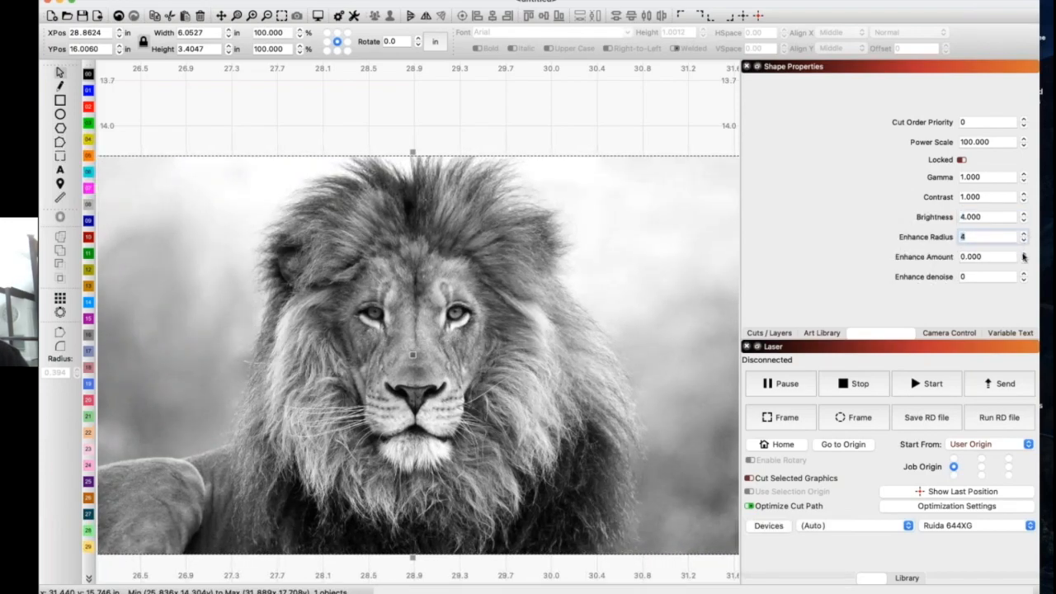
left_click(1024, 257)
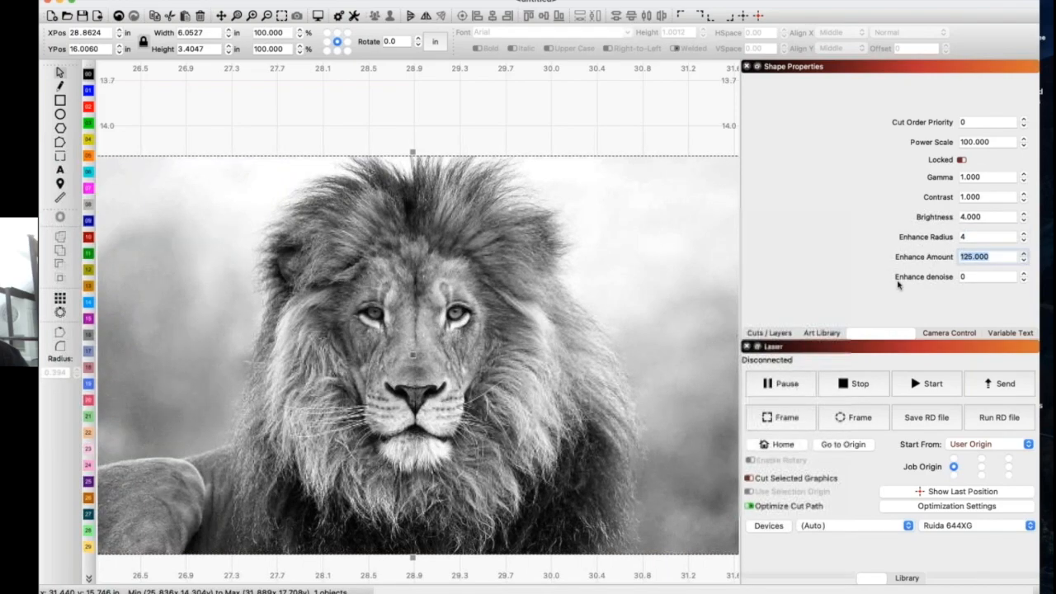
mouse_move(897, 282)
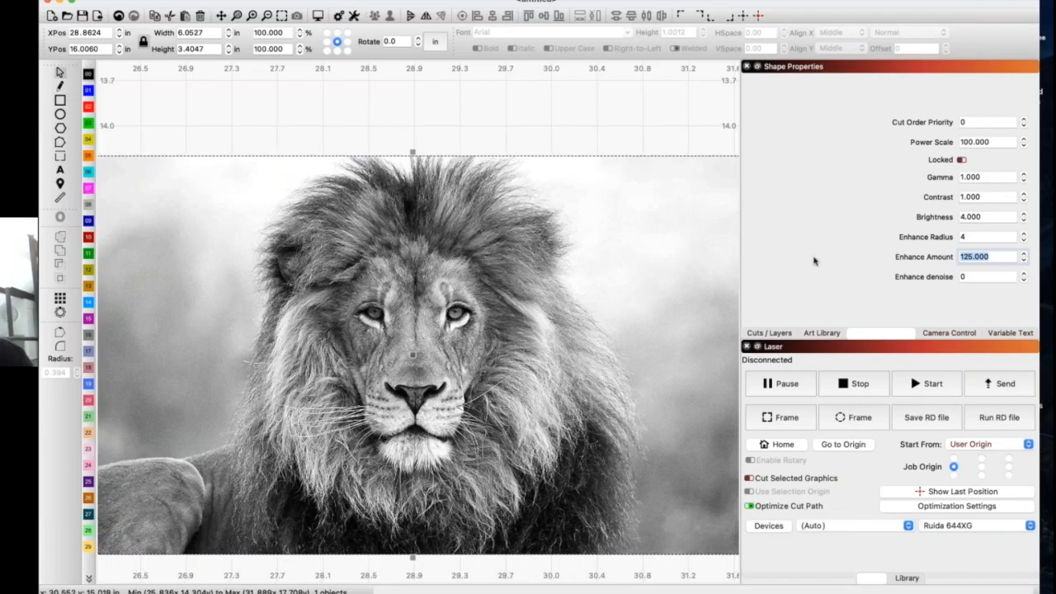
Examine the effect of the enhancement on the whole lion image and closely on its face and mane
scroll(379, 363, "down", 1)
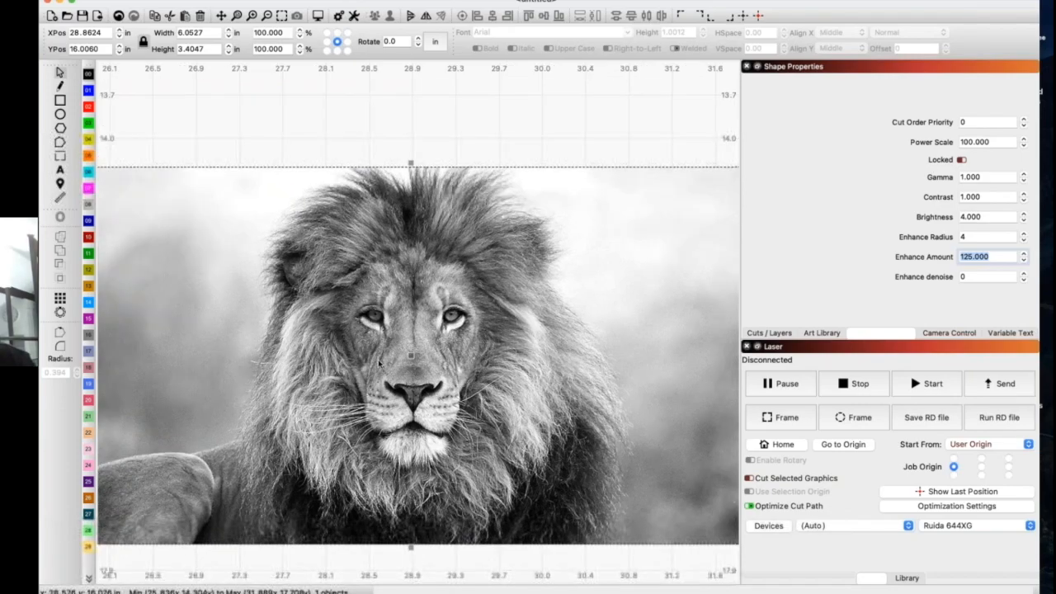
scroll(379, 363, "down", 5)
scroll(350, 369, "up", 1)
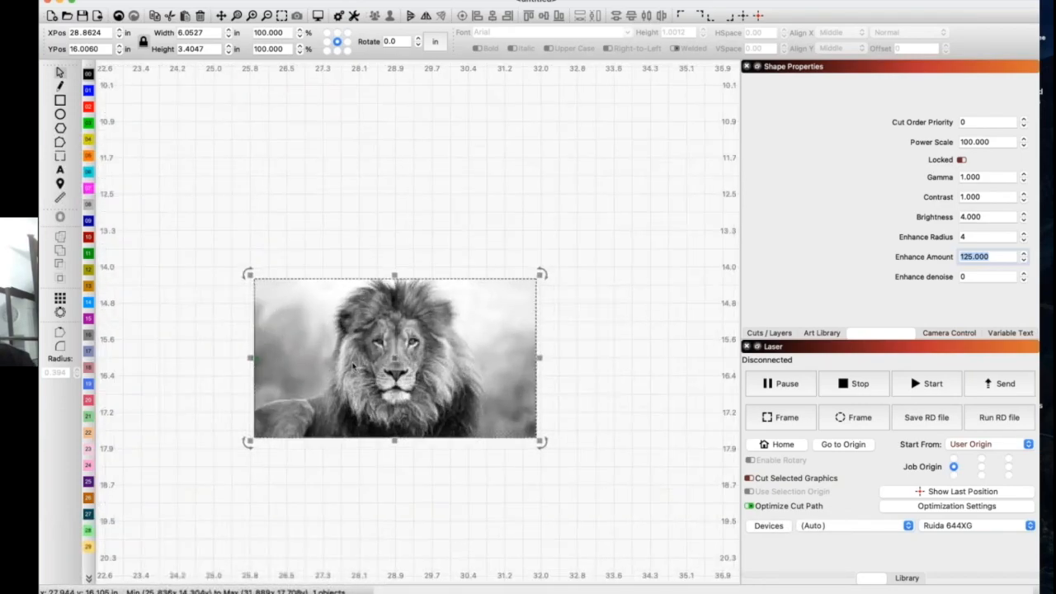
scroll(350, 370, "up", 3)
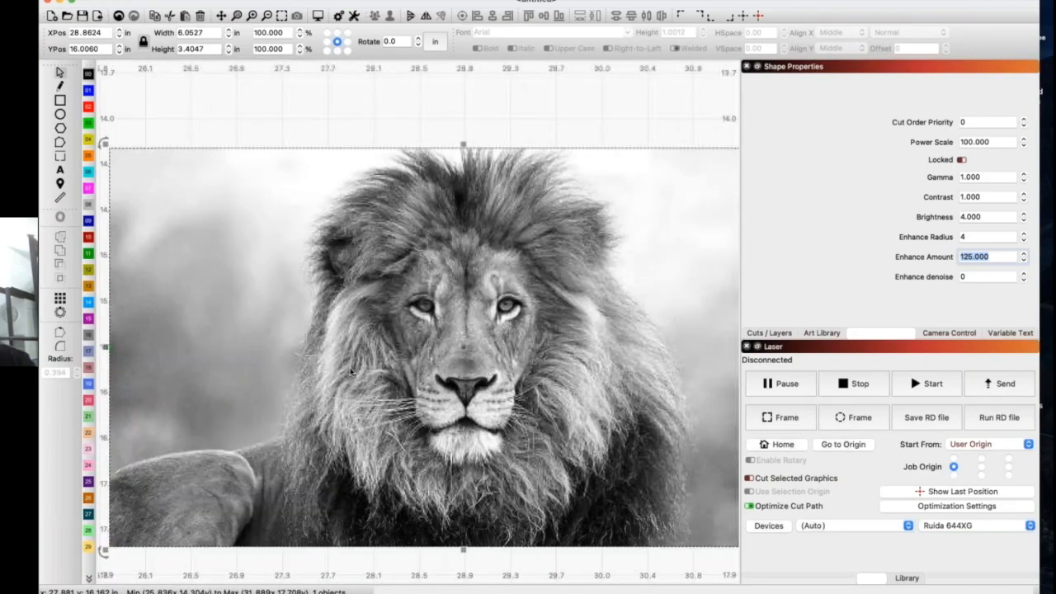
scroll(350, 371, "up", 1)
scroll(363, 378, "up", 3)
scroll(364, 378, "down", 2)
left_click(129, 0)
left_click(155, 94)
key("Escape")
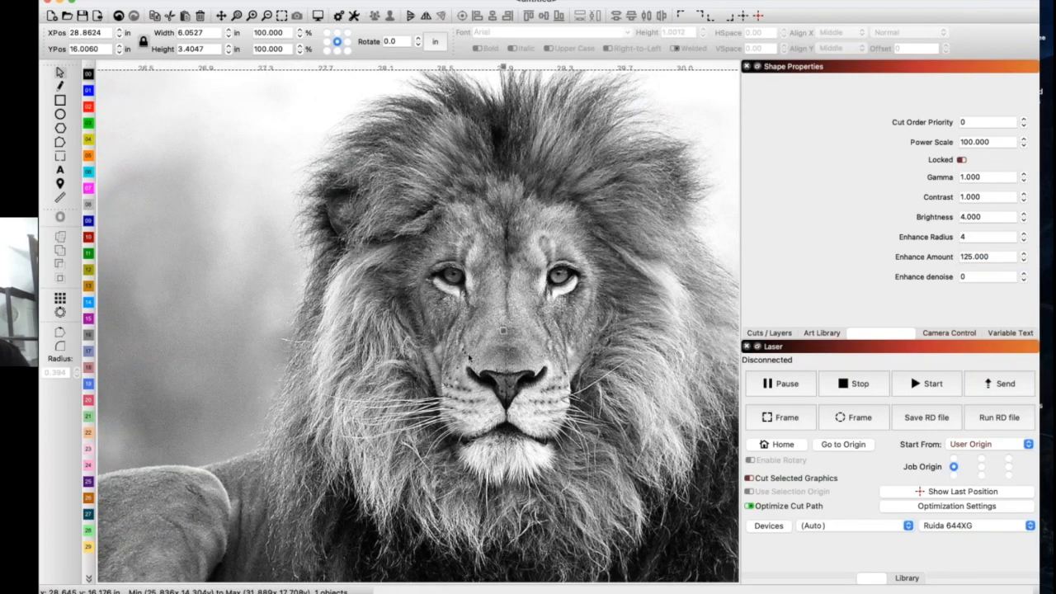
scroll(468, 357, "down", 1)
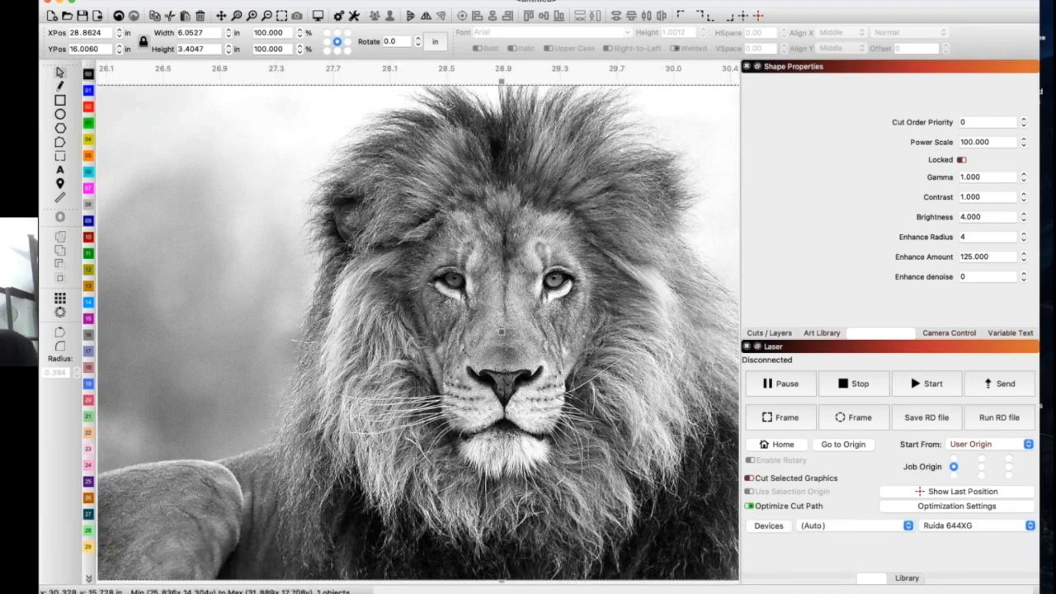
Raise the lion image's enhance amount to 350 and set its enhance denoise to 5
left_click(1023, 255)
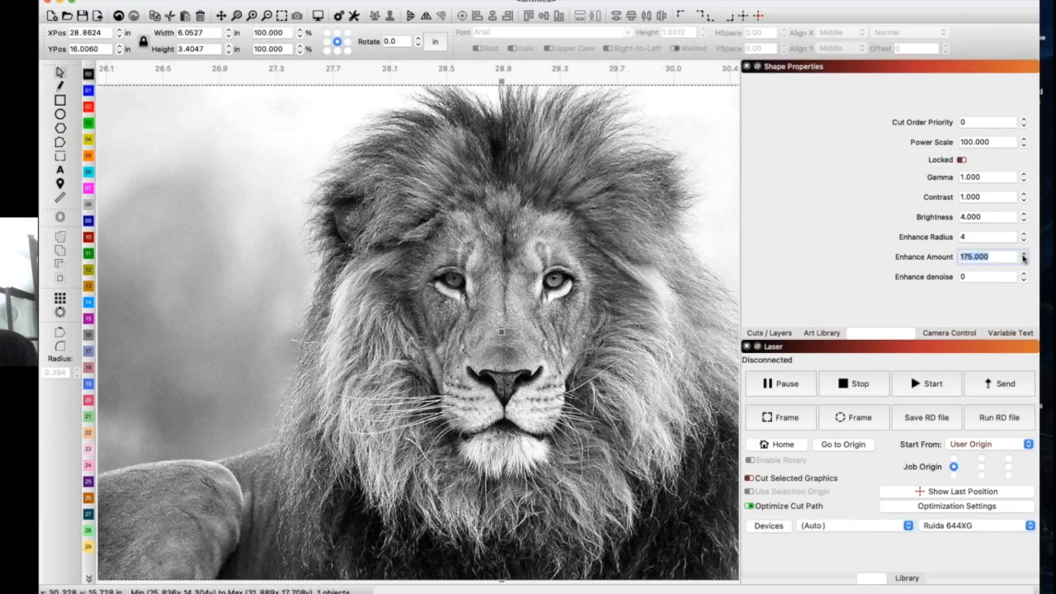
left_click(1023, 274)
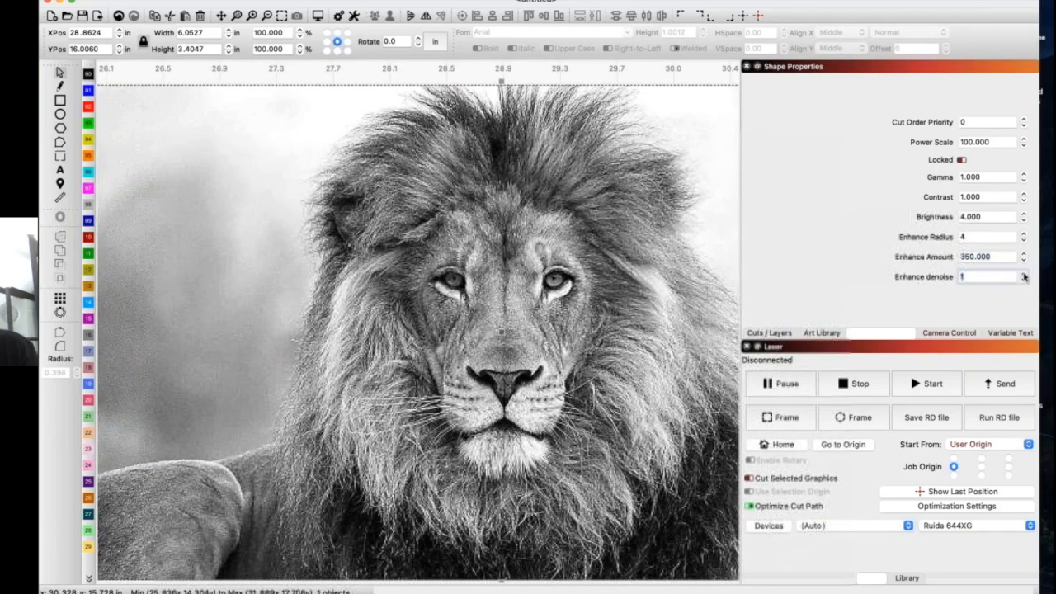
left_click(1024, 274)
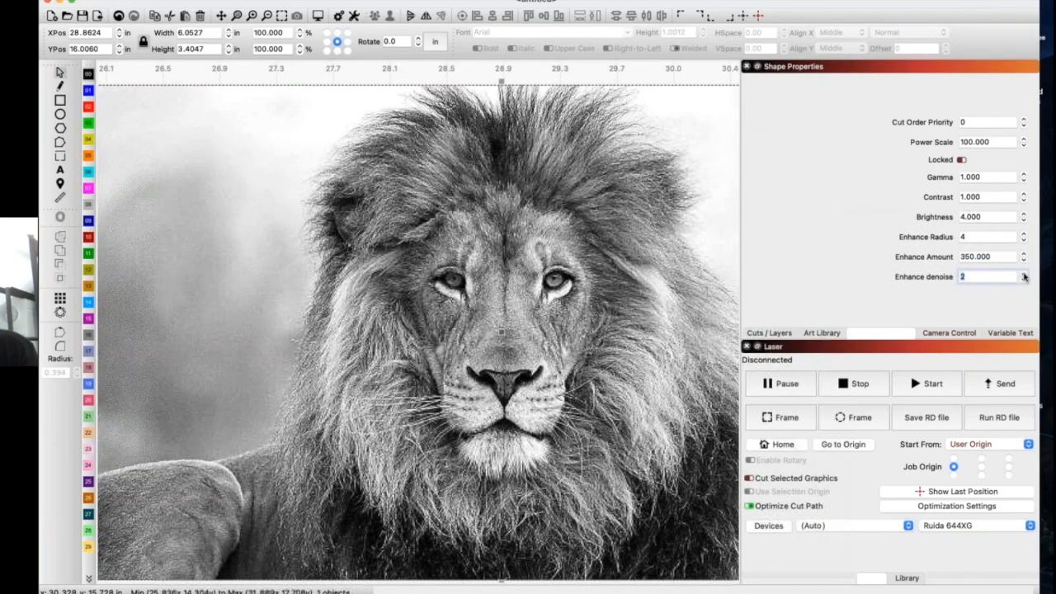
left_click(1024, 274)
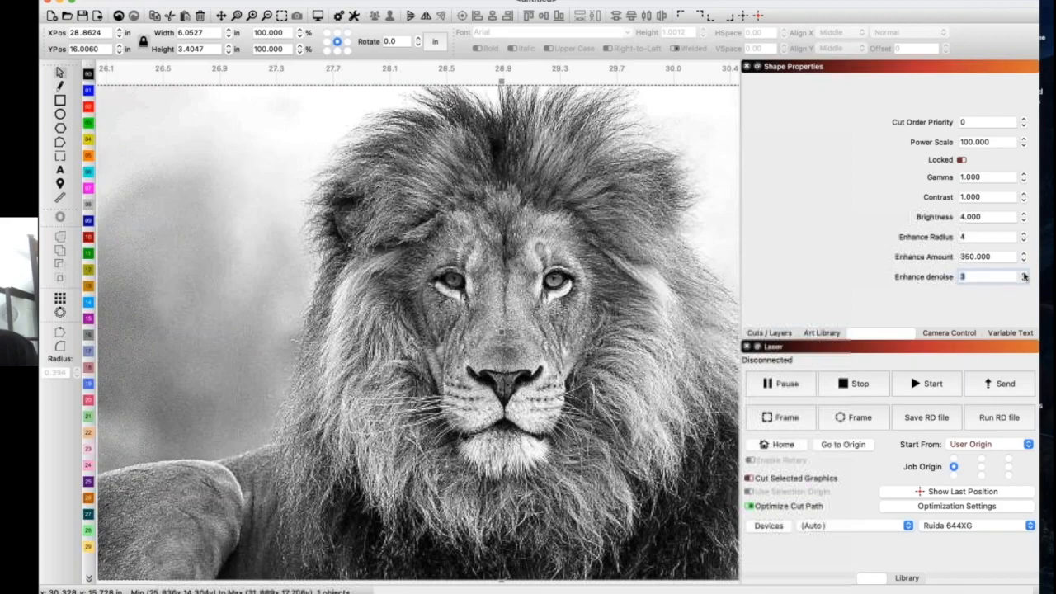
left_click(1024, 275)
left_click(1024, 275)
Reduce the lion image's enhance amount to 200 and check the result on the image
left_click(1024, 260)
left_click(1024, 260)
left_click(1024, 260)
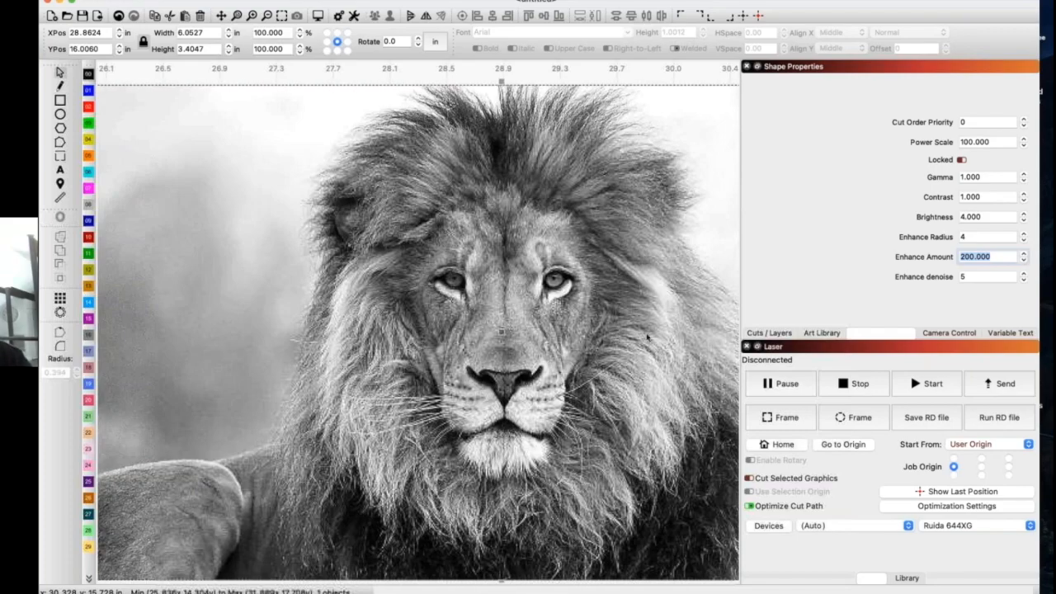
scroll(530, 336, "down", 3)
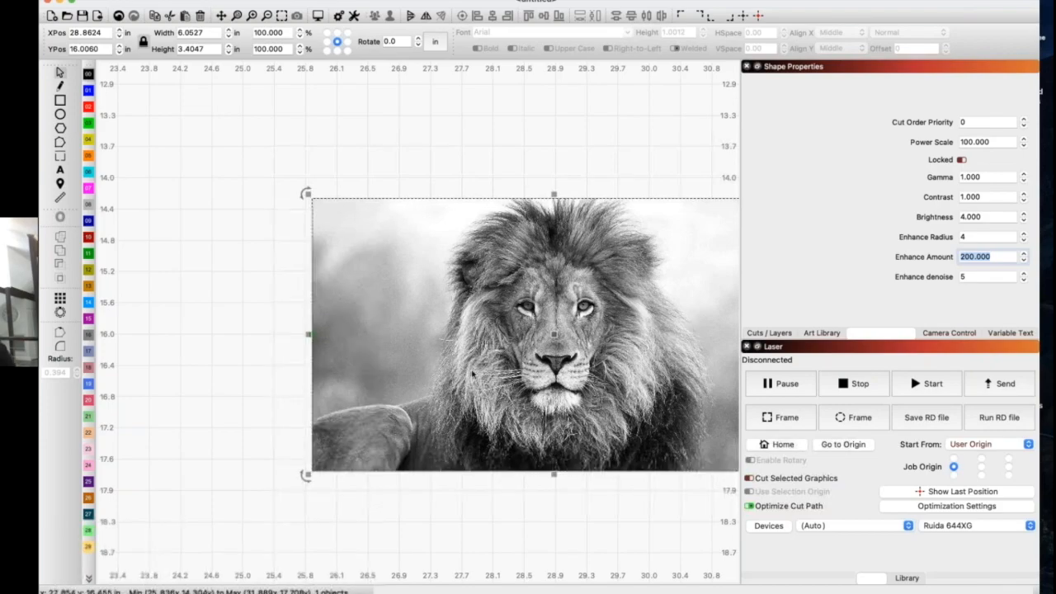
scroll(474, 374, "down", 1)
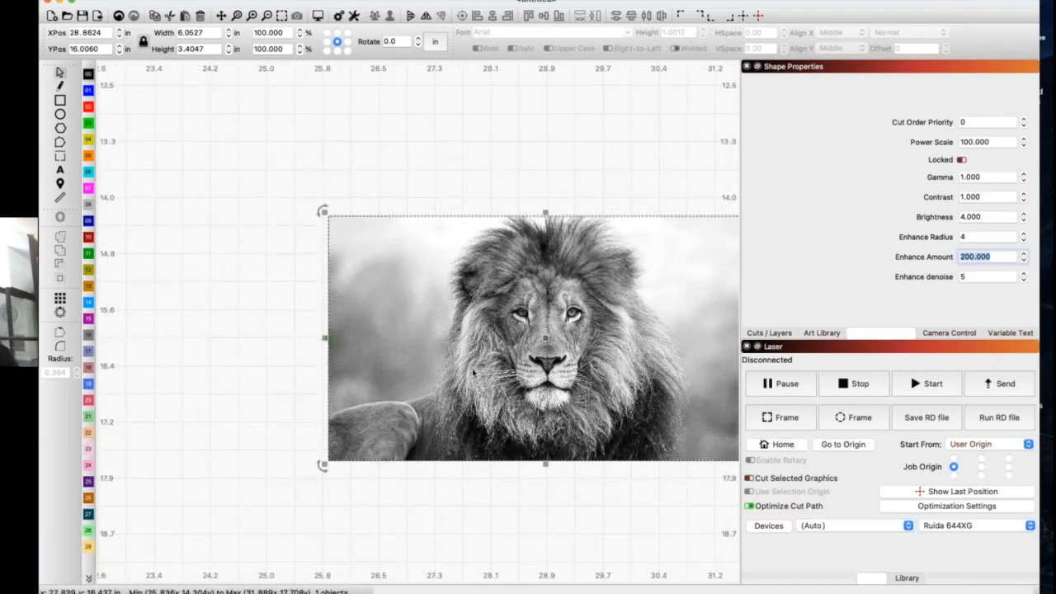